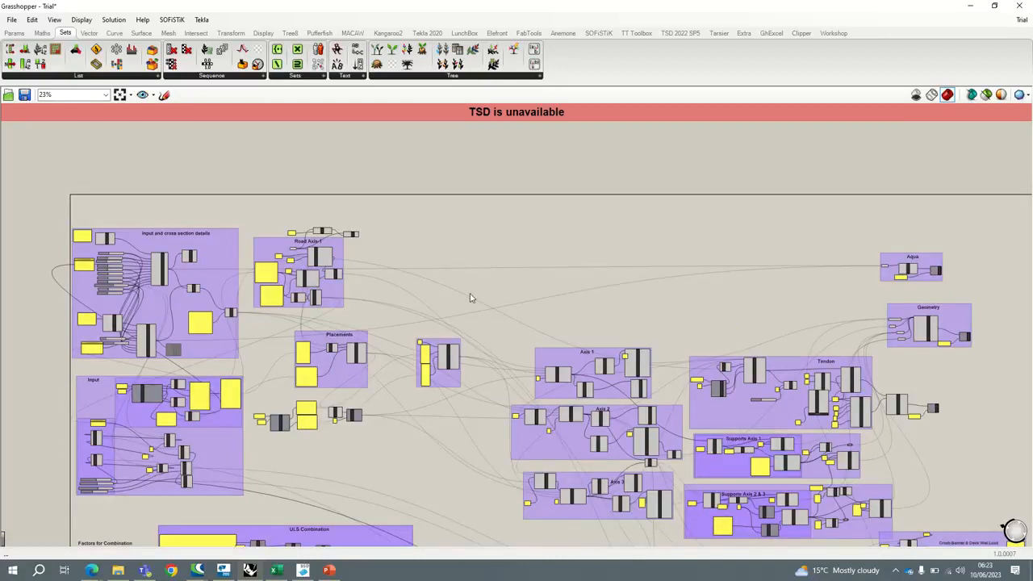
Look over the whole bridge definition, from the input and cross-section groups to the axis, support and combination groups.
right_click_drag(380, 312, 510, 303)
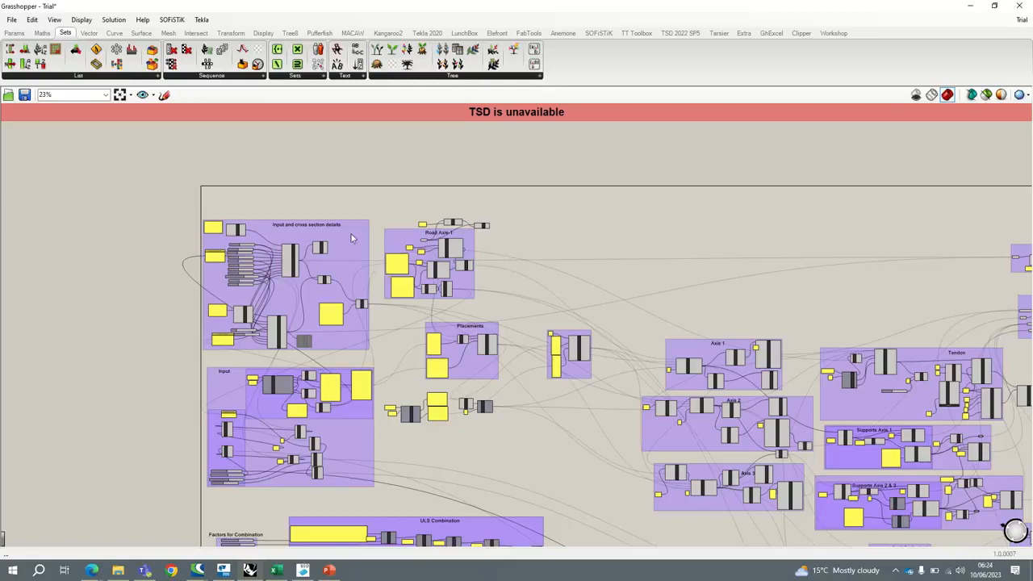
right_click_drag(358, 238, 437, 251)
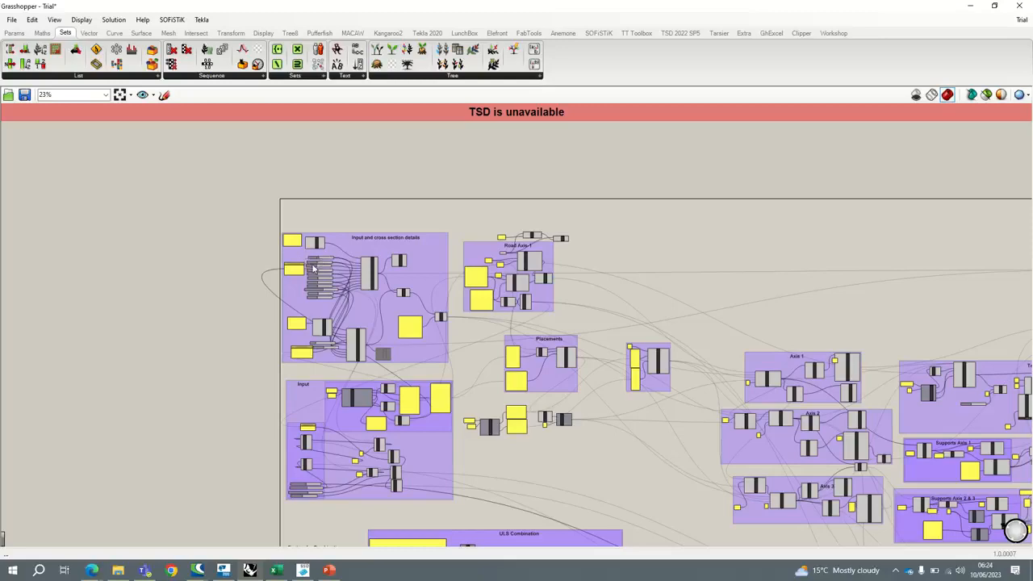
scroll(313, 268, "up", 3)
scroll(290, 235, "up", 3)
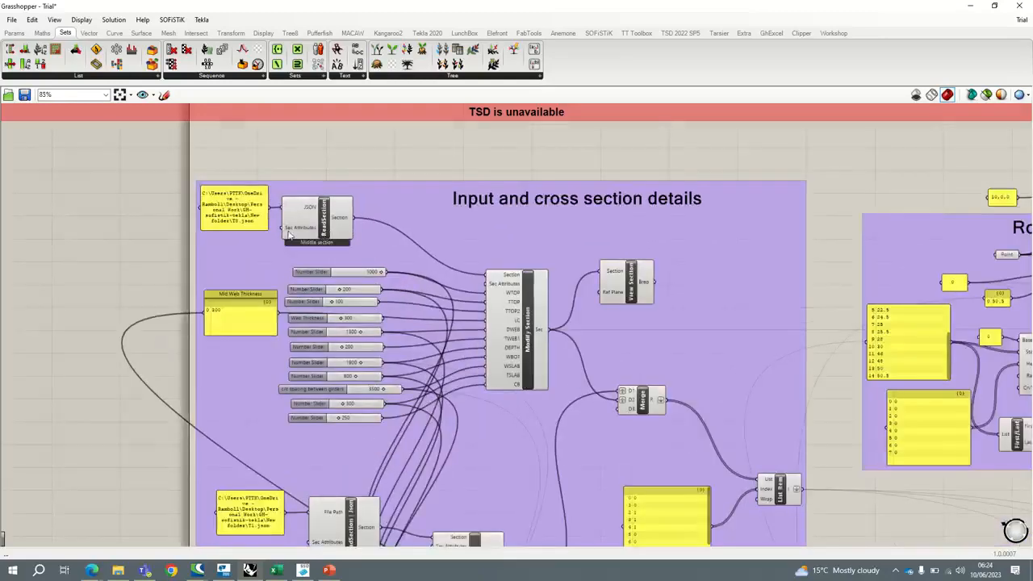
scroll(460, 212, "down", 5)
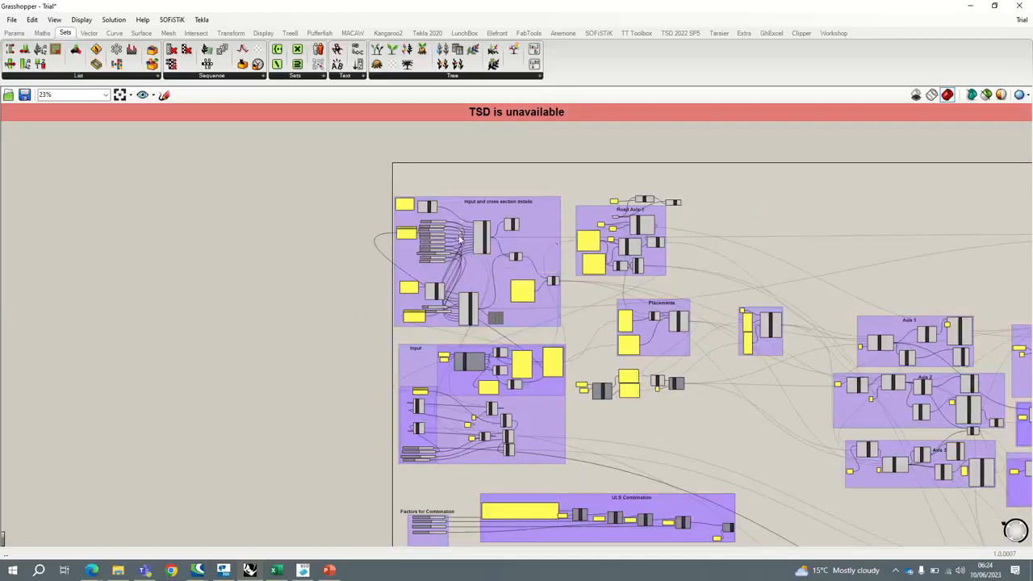
scroll(540, 236, "down", 3)
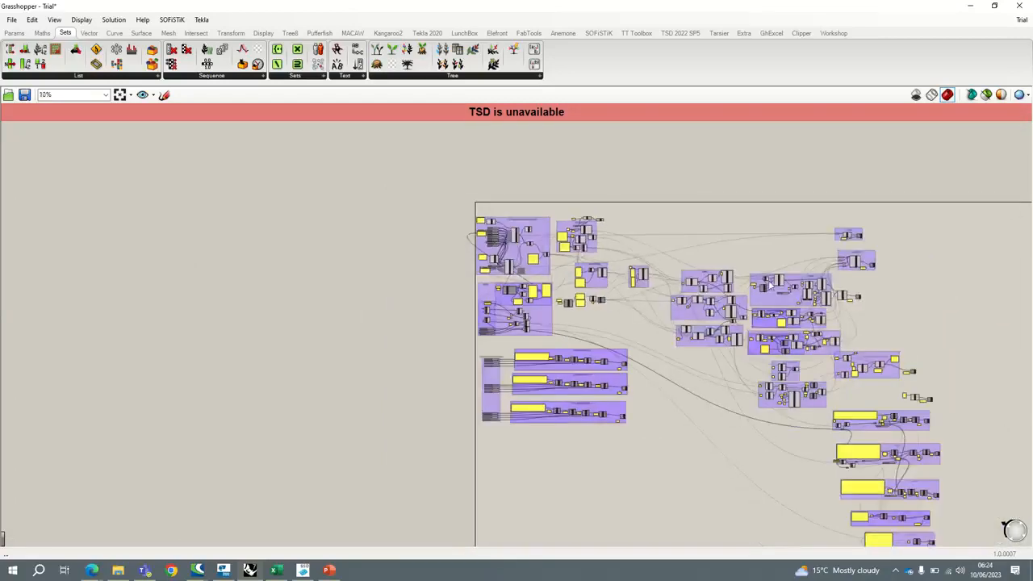
right_click_drag(755, 332, 628, 250)
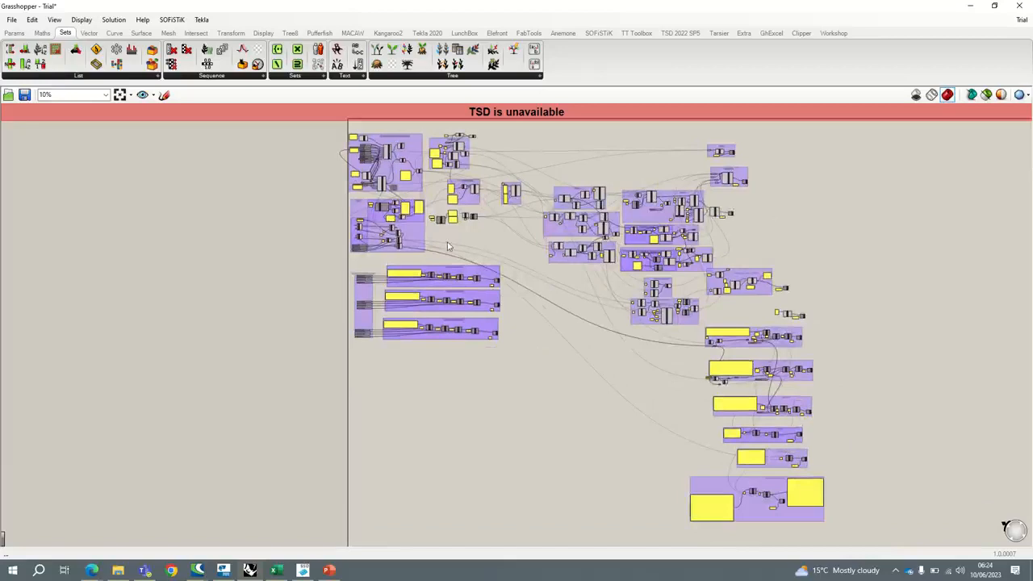
Examine the Input and cross section details group, including its middle and end section readers, dimension sliders and Modify Section components.
scroll(399, 174, "up", 5)
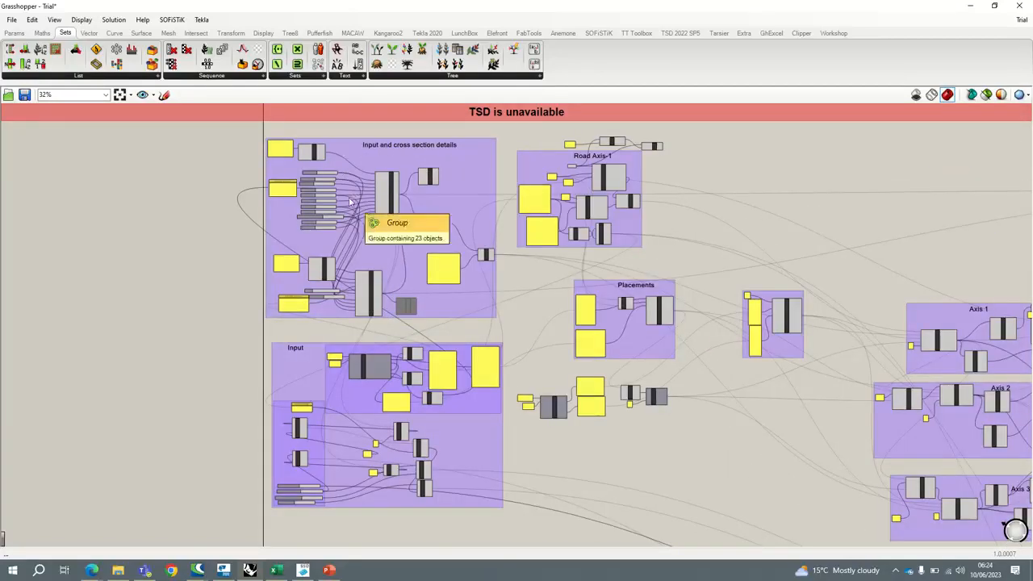
scroll(387, 198, "up", 1)
scroll(390, 202, "up", 4)
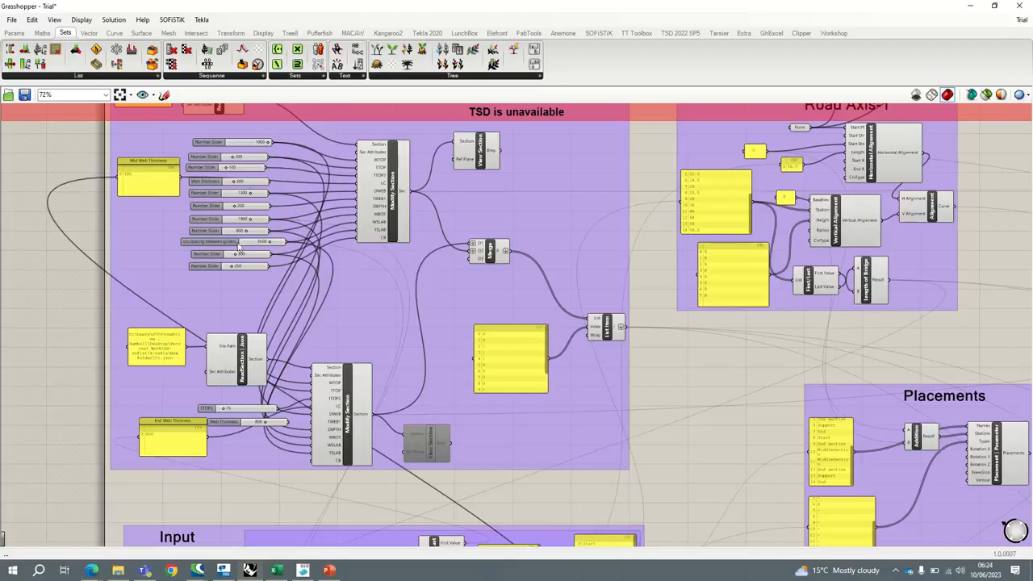
scroll(276, 252, "down", 2)
right_click_drag(293, 303, 314, 228)
scroll(266, 274, "up", 2)
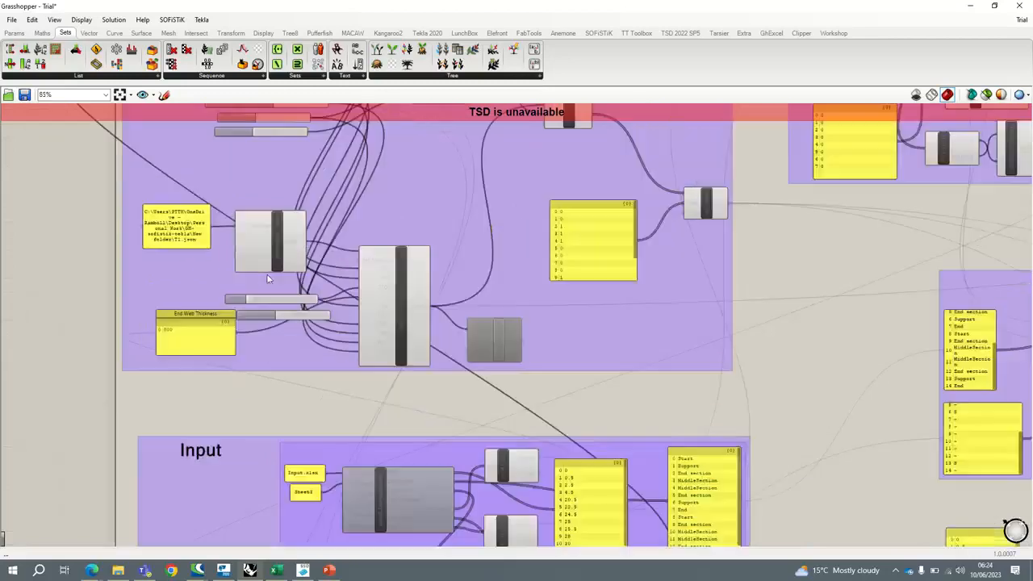
scroll(349, 285, "down", 2)
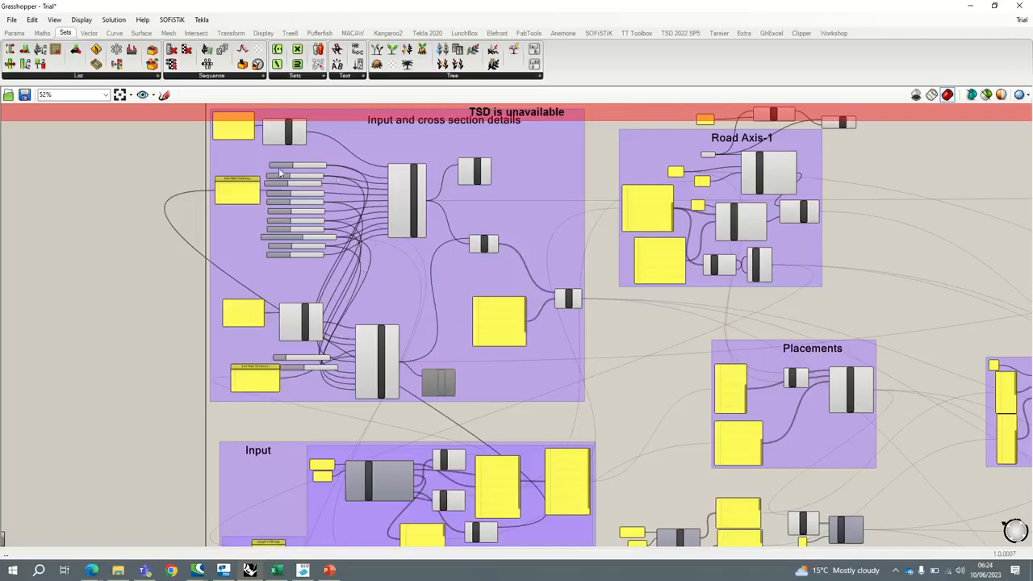
scroll(253, 157, "up", 3)
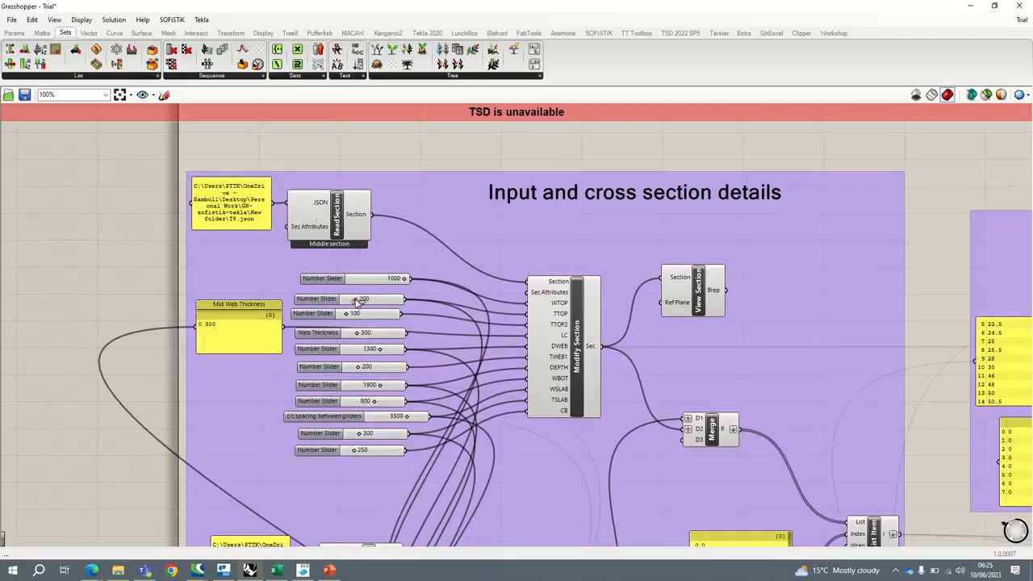
right_click_drag(364, 419, 365, 325)
scroll(364, 325, "down", 1)
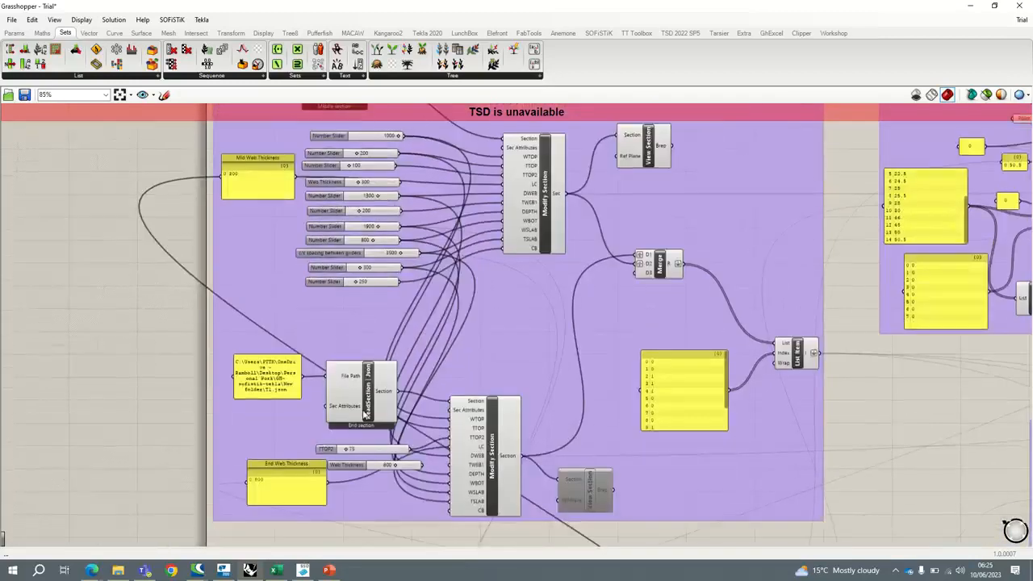
scroll(460, 410, "down", 2)
right_click_drag(532, 473, 511, 322)
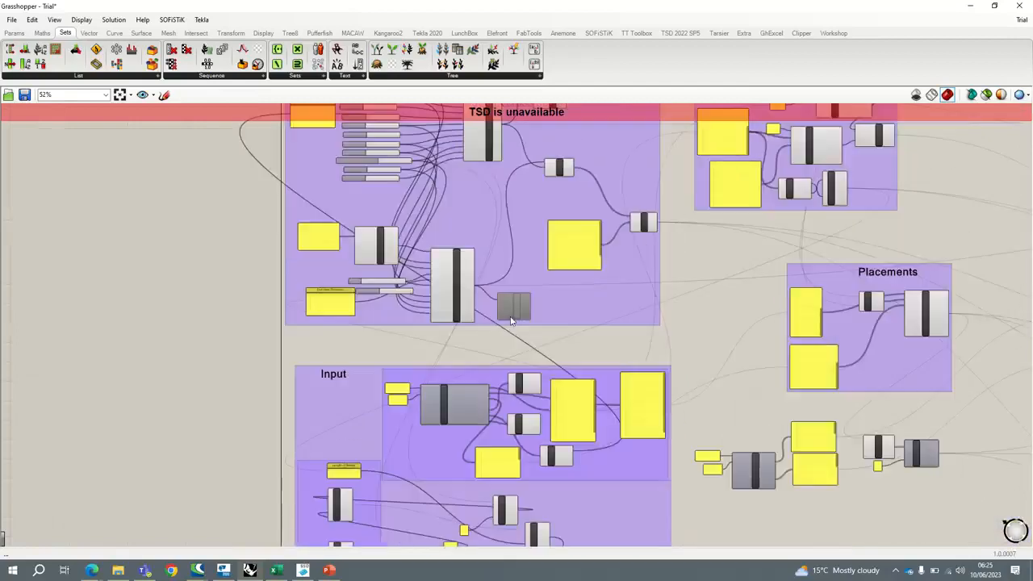
Examine the Input group's load sliders, bridge length and width components, and spreadsheet reader.
right_click_drag(449, 364, 457, 271)
right_click_drag(364, 352, 373, 297)
scroll(353, 388, "up", 3)
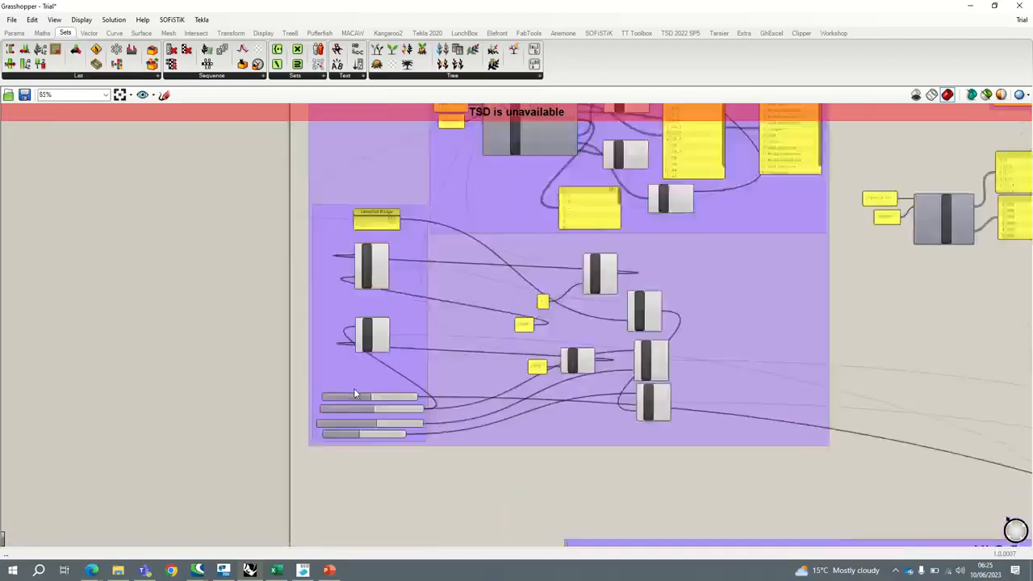
scroll(355, 395, "down", 2)
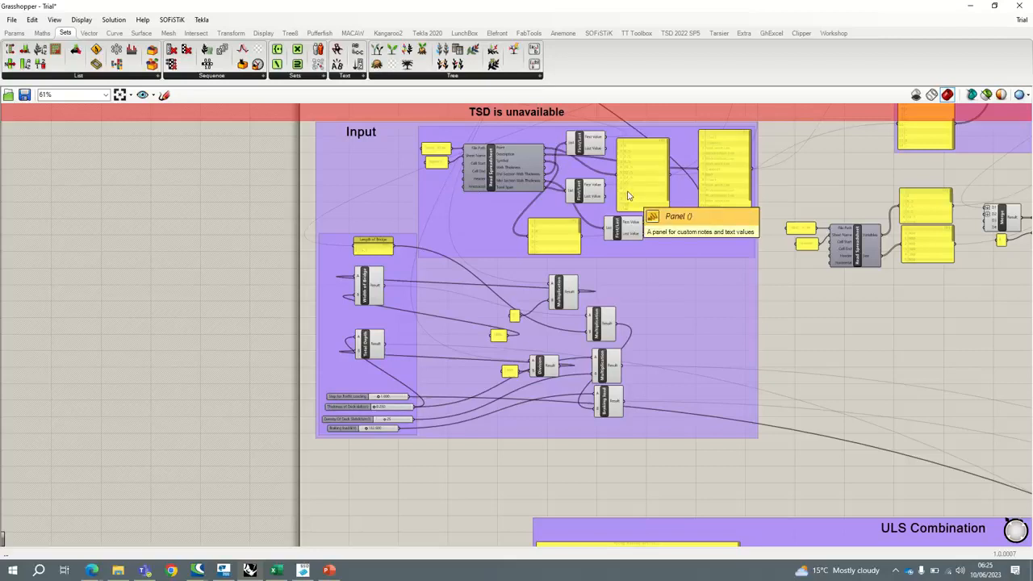
Switch to Excel and review the Web Thickness column and the End Section Web Thickness value on Sheet3 of Input.xlsx.
left_click(275, 570)
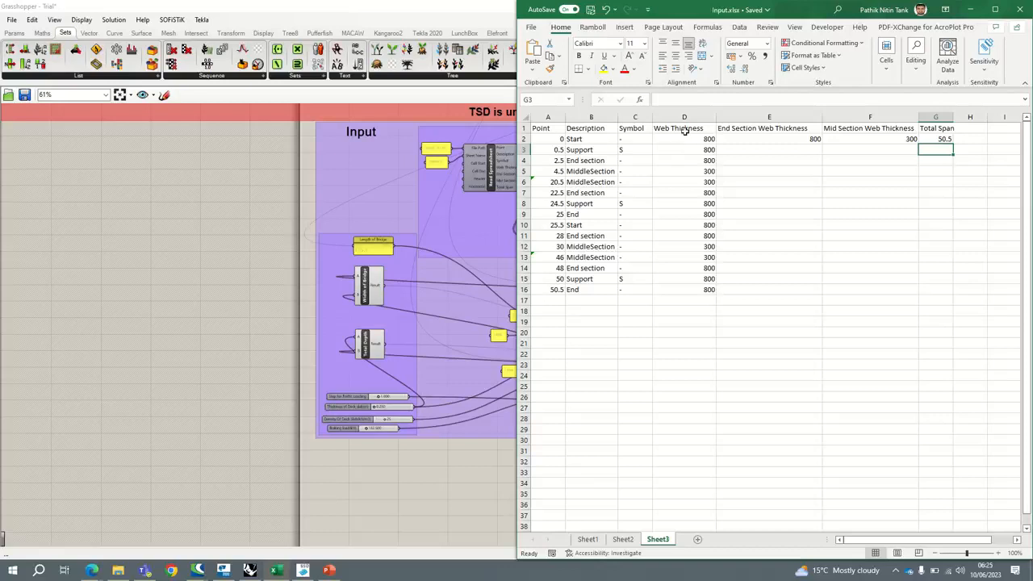
left_click_drag(684, 128, 680, 289)
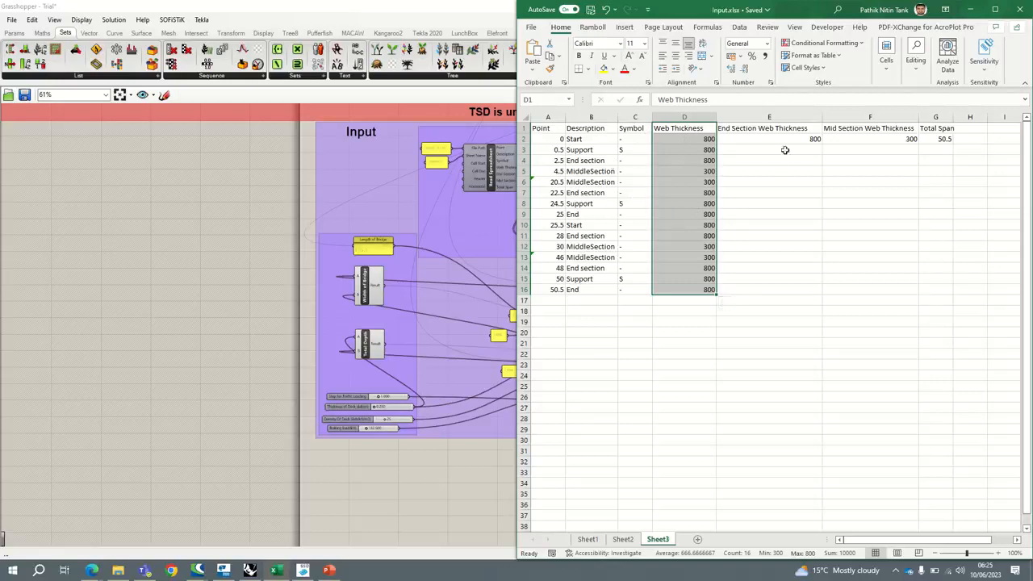
left_click(736, 141)
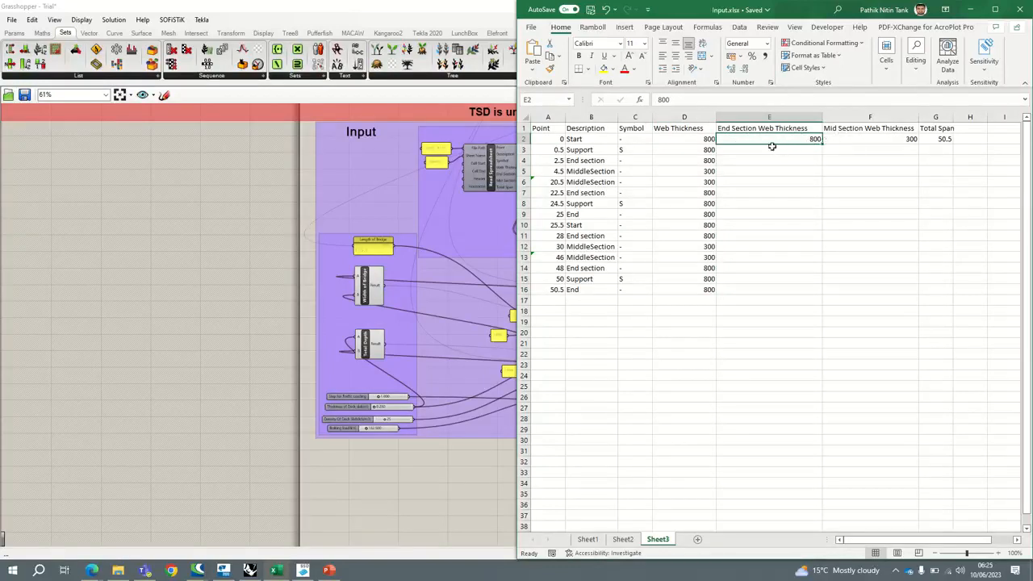
left_click(968, 10)
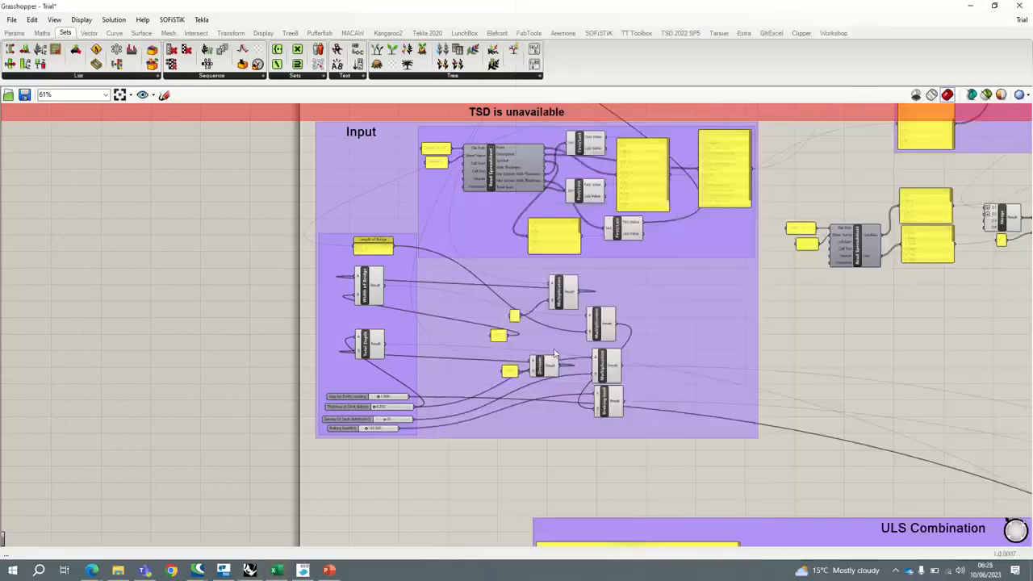
Examine the cross-section sliders and Mid Web Thickness panel, and check the web thickness and total span values in Excel.
right_click_drag(666, 286, 701, 444)
scroll(600, 297, "down", 4)
right_click_drag(557, 270, 574, 377)
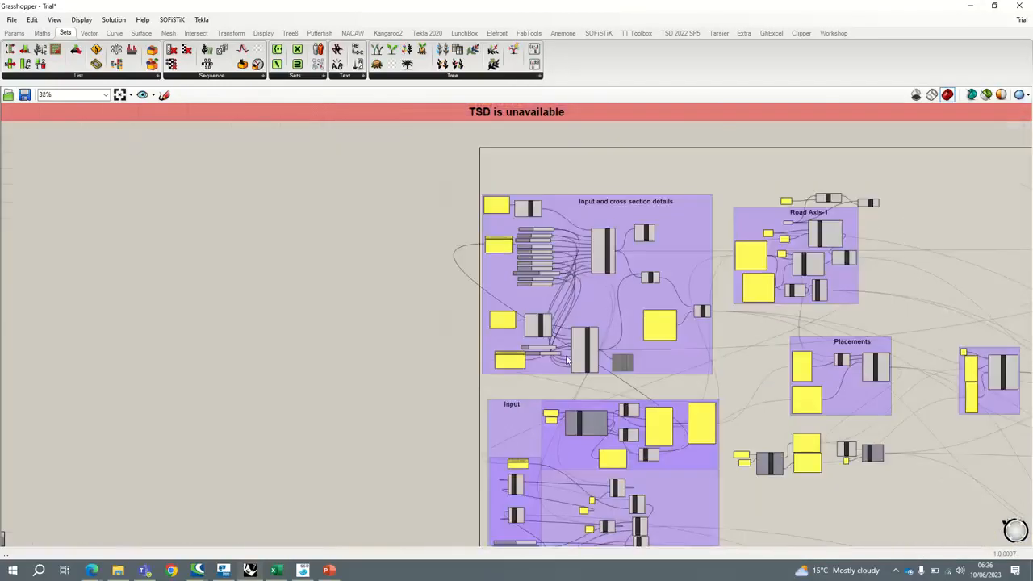
scroll(527, 257, "up", 5)
scroll(523, 256, "up", 2)
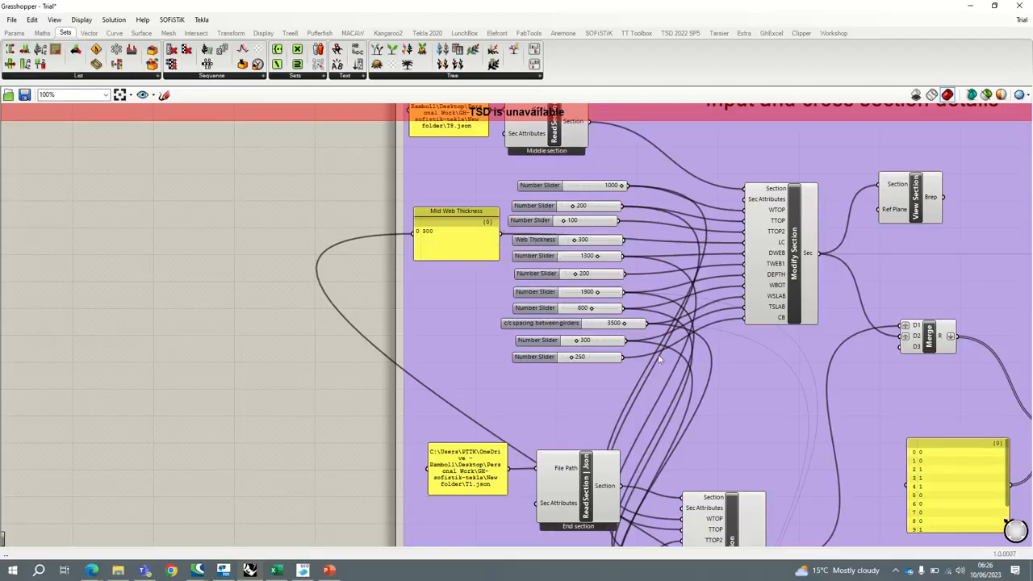
left_click(275, 570)
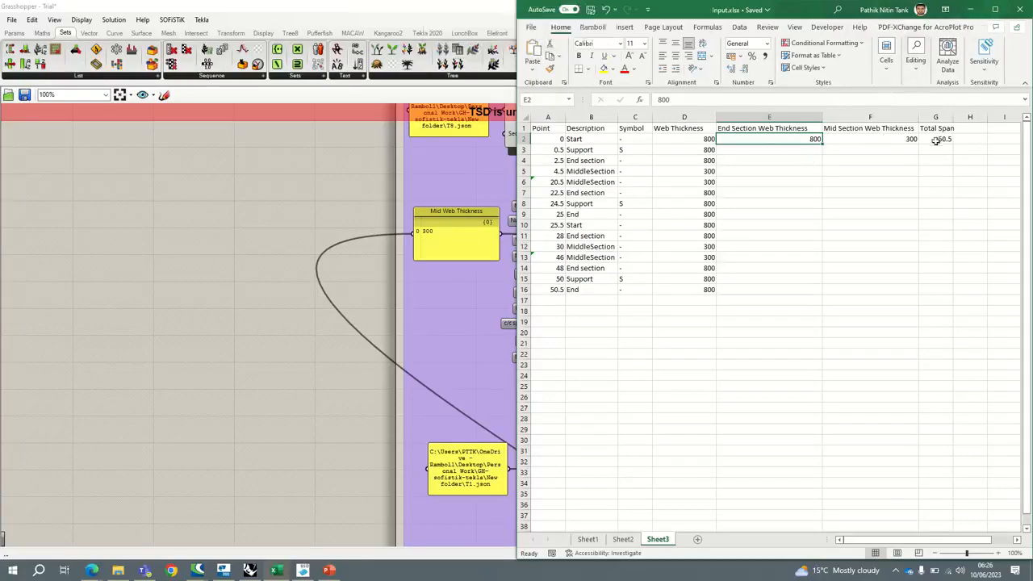
left_click(971, 9)
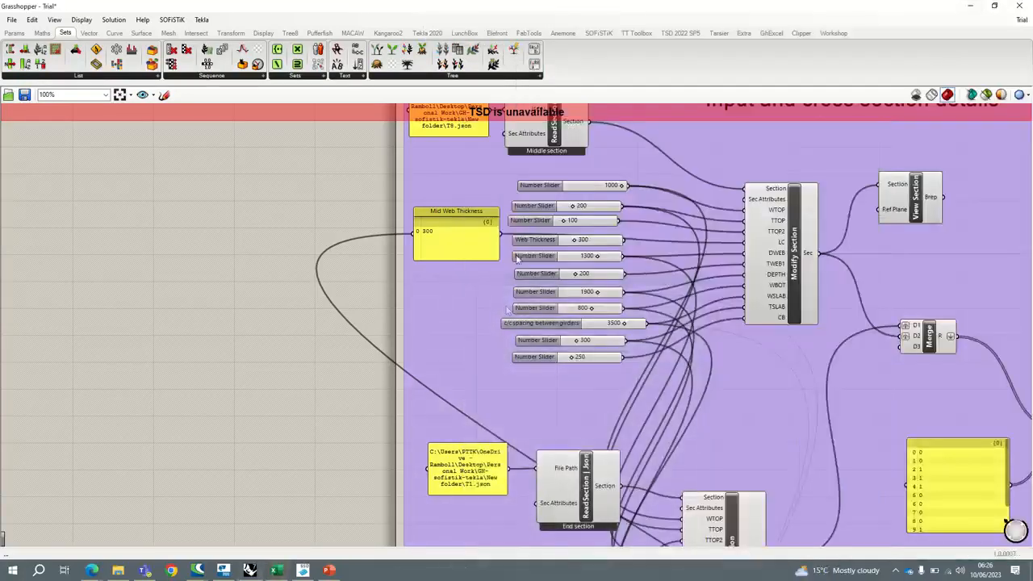
Inspect the Read Spreadsheet component and its outputs in the Input group.
scroll(517, 258, "down", 6)
scroll(640, 312, "up", 4)
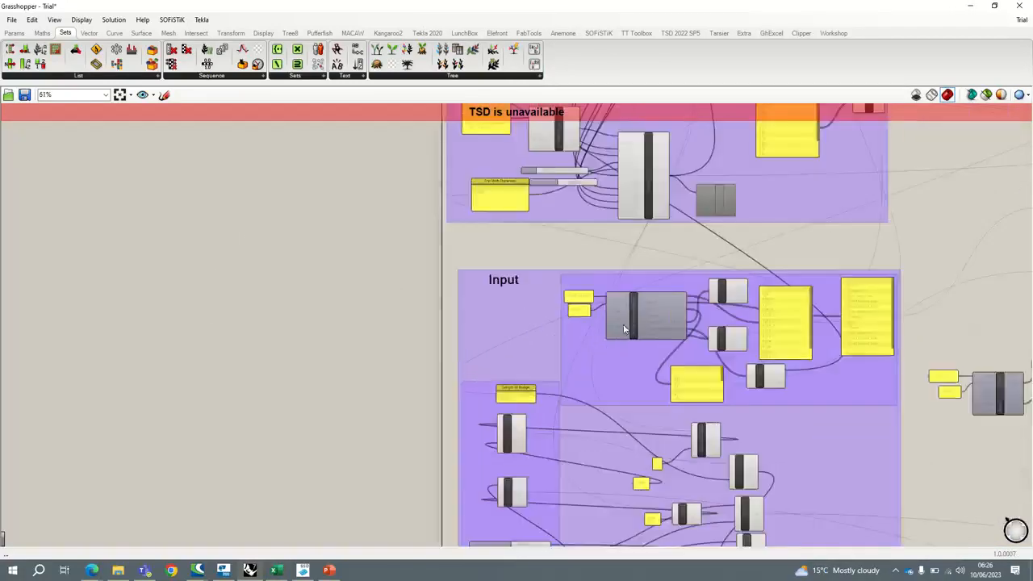
scroll(624, 329, "up", 3)
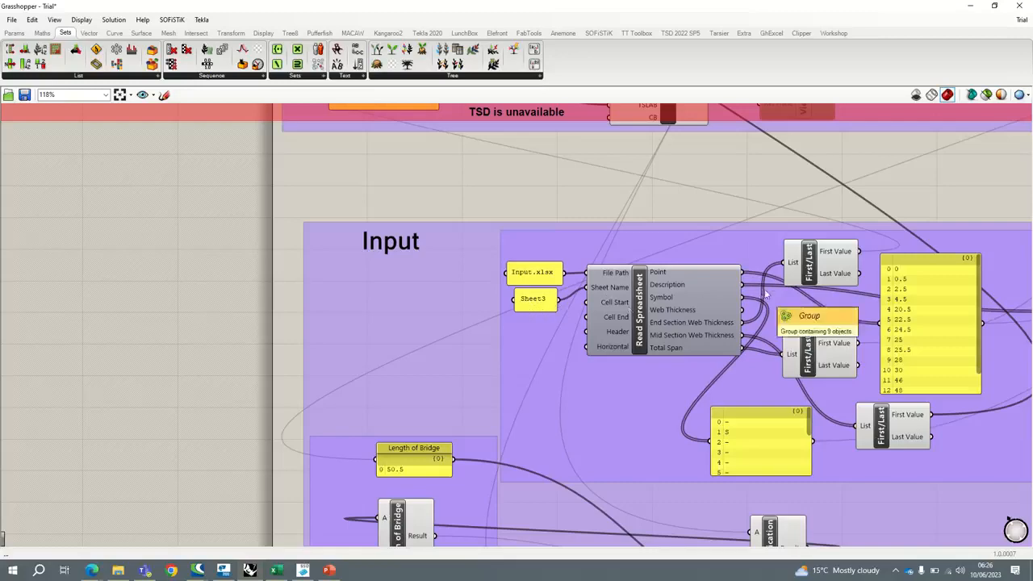
Examine the Road Axis-1 group with its horizontal and vertical alignment components.
scroll(905, 370, "down", 4)
right_click_drag(930, 335, 799, 427)
scroll(841, 362, "down", 3)
scroll(969, 242, "up", 3)
scroll(970, 241, "up", 3)
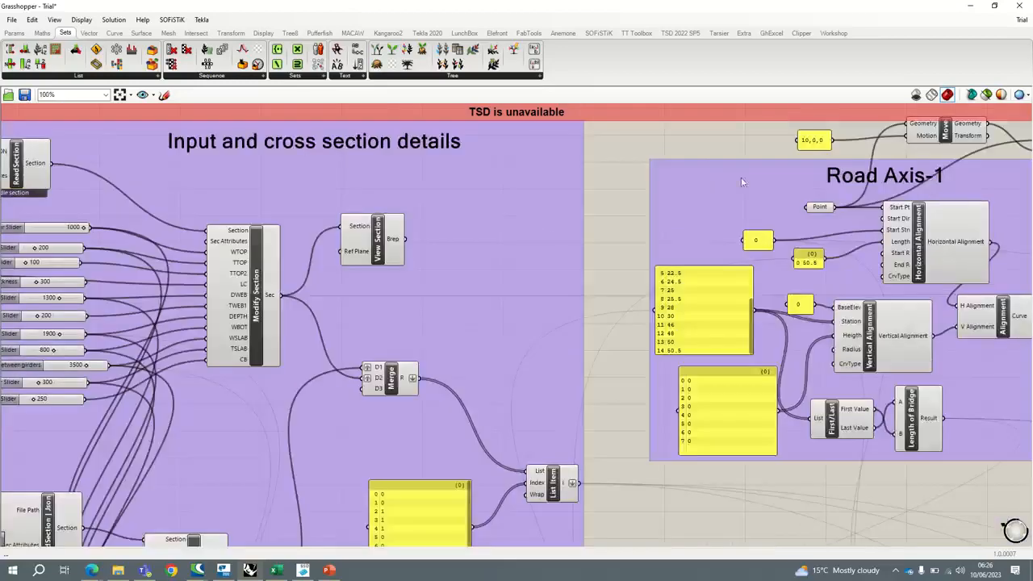
scroll(837, 226, "down", 3)
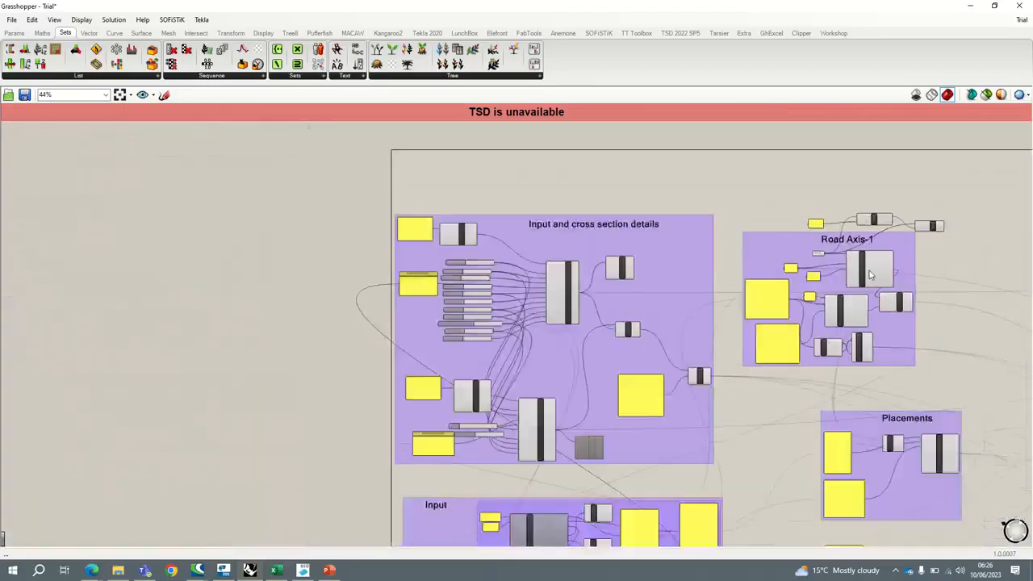
scroll(838, 220, "up", 2)
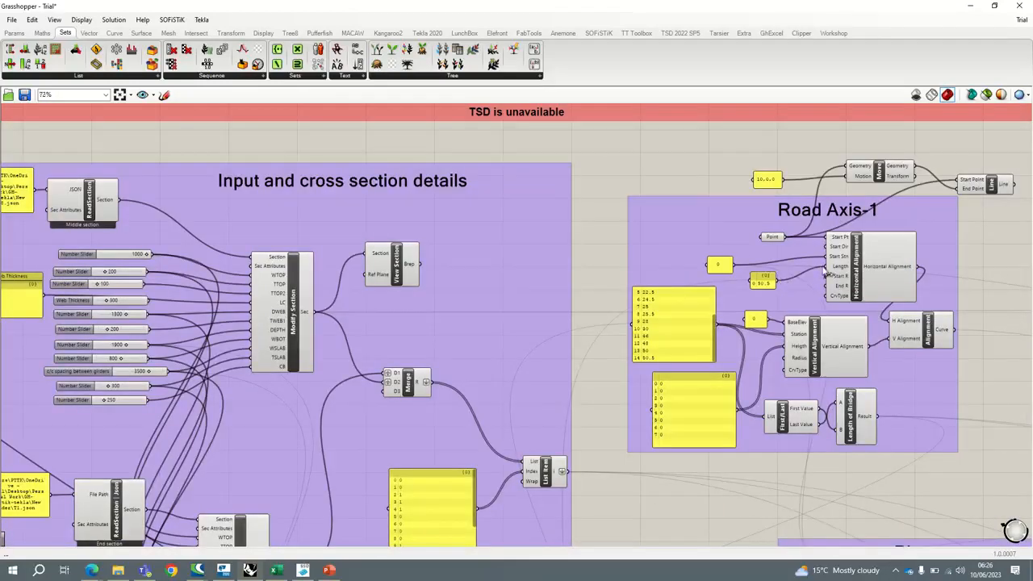
Examine the Placements group and the neighbouring variable distribution group.
scroll(820, 266, "down", 3)
right_click_drag(877, 343, 800, 227)
scroll(804, 294, "up", 3)
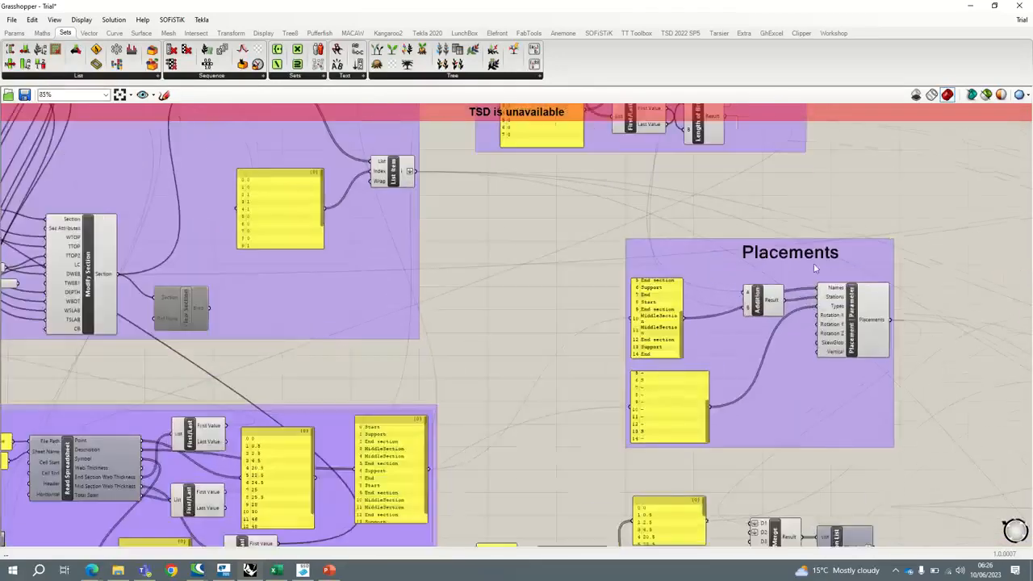
scroll(728, 321, "down", 3)
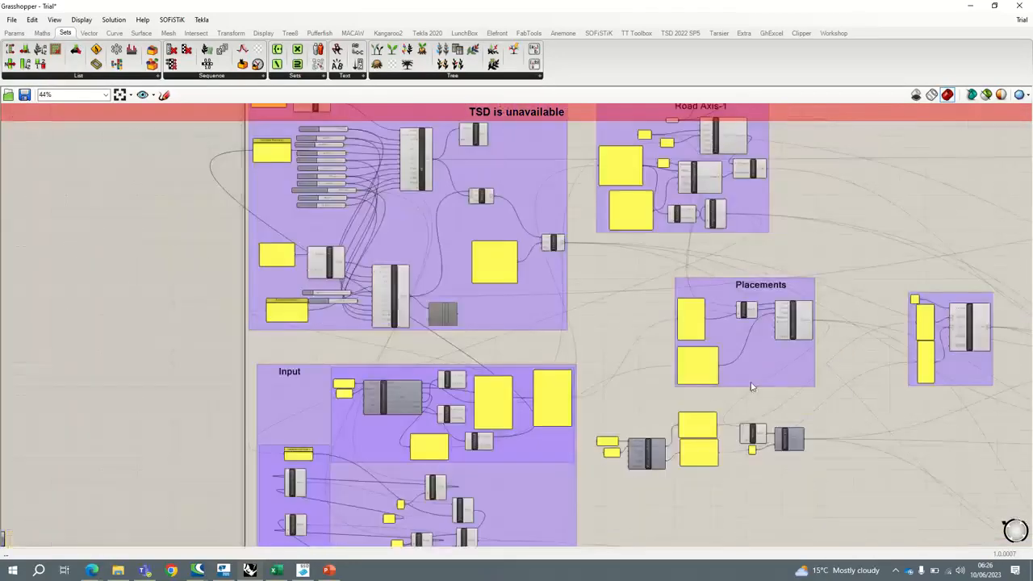
right_click_drag(804, 286, 680, 315)
right_click_drag(912, 279, 656, 318)
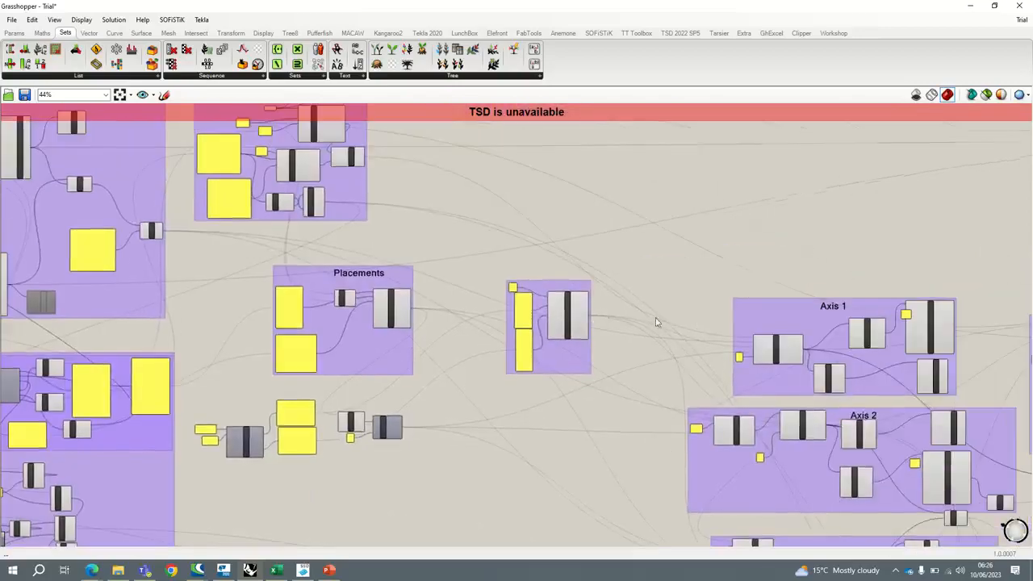
Examine the Axis 1 and Axis 2 groups, and select all components of the Axis 3 group.
scroll(845, 313, "up", 3)
right_click_drag(845, 313, 822, 233)
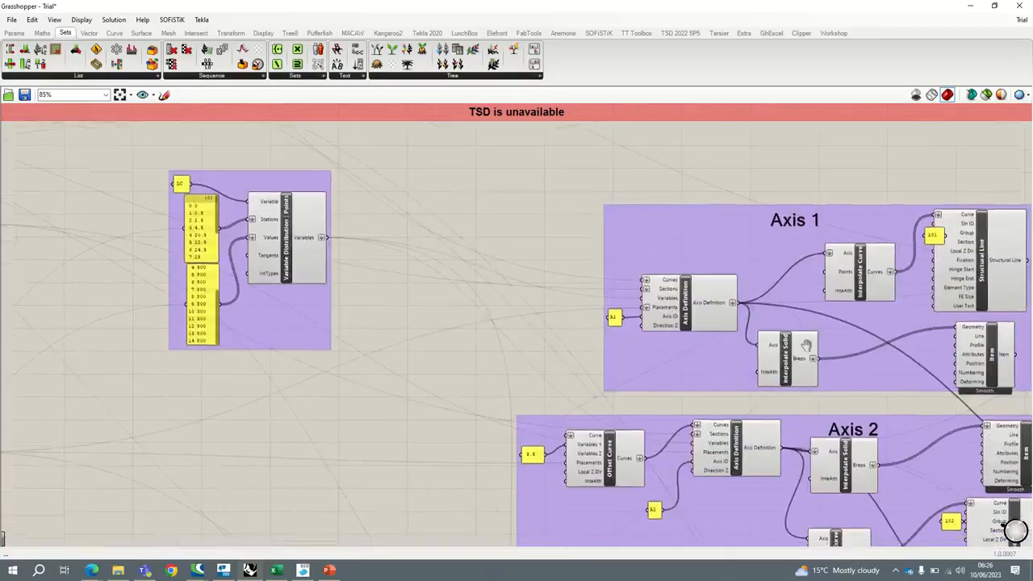
right_click_drag(813, 450, 781, 317)
scroll(781, 317, "down", 3)
right_click_drag(787, 373, 773, 267)
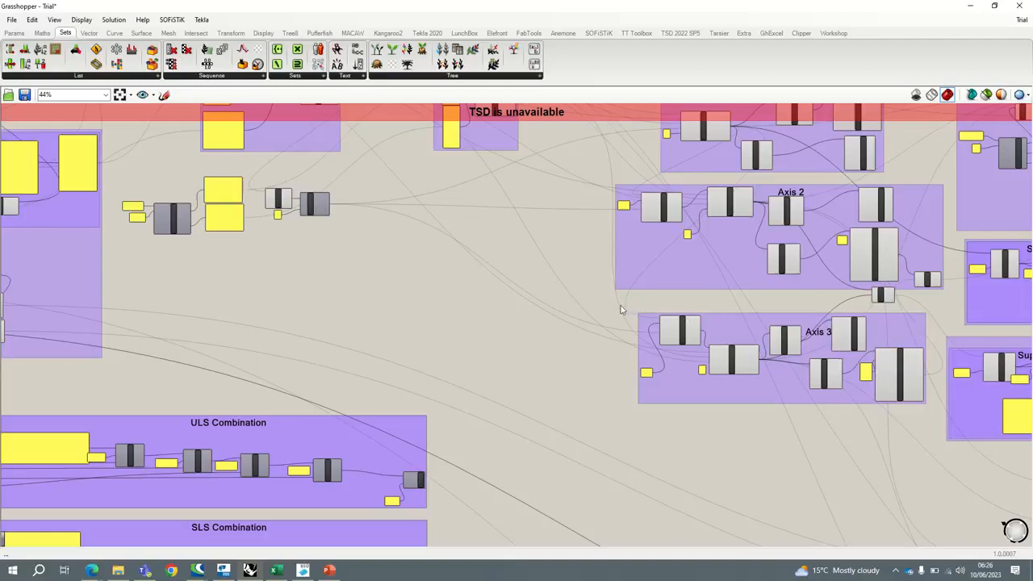
left_click_drag(623, 313, 928, 415)
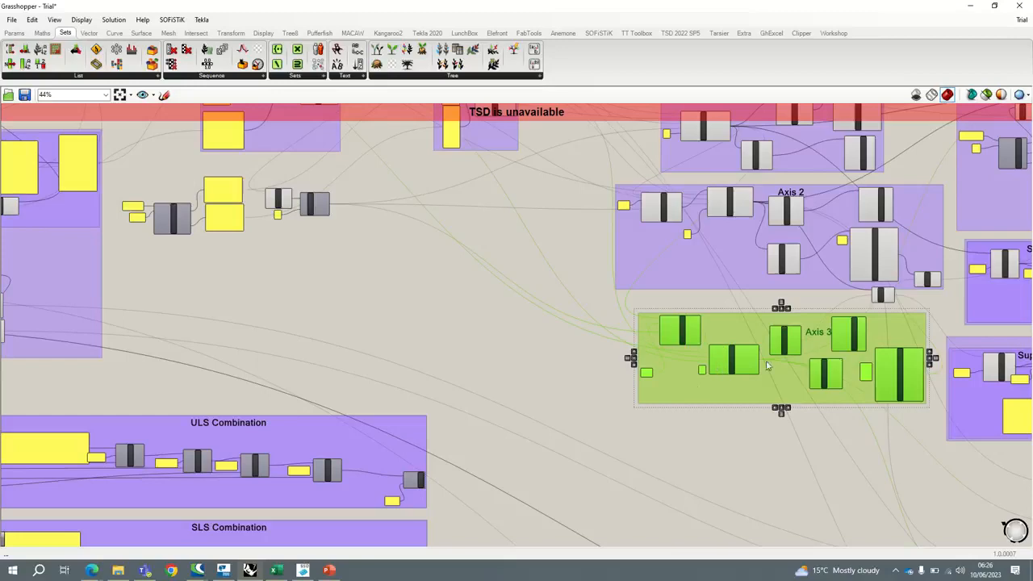
scroll(632, 328, "down", 2)
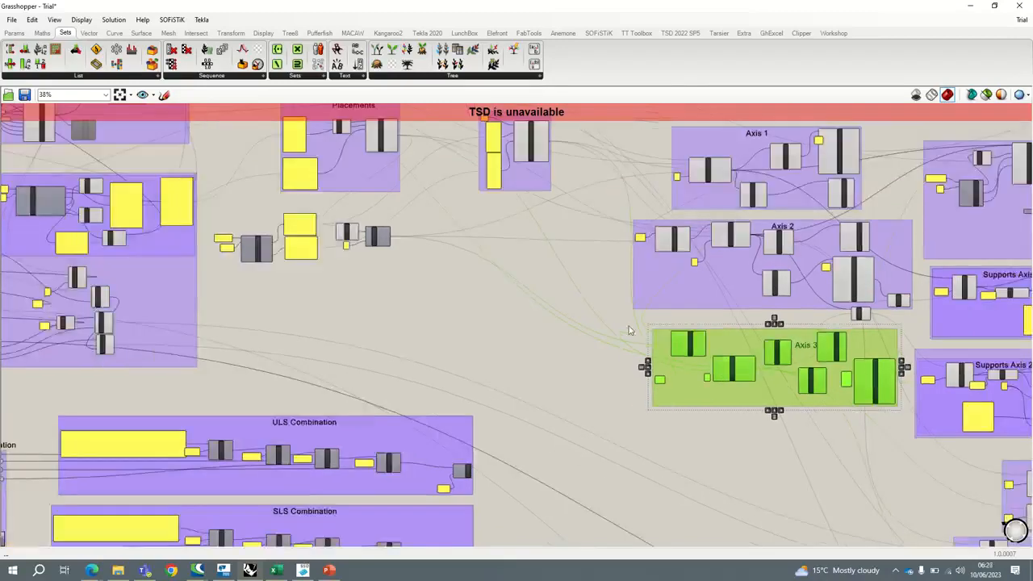
Deselect the Axis 3 group and examine the Axis 1 group with its Axis Definition and Structural Line components.
left_click(621, 321)
scroll(509, 262, "down", 2)
scroll(408, 192, "up", 5)
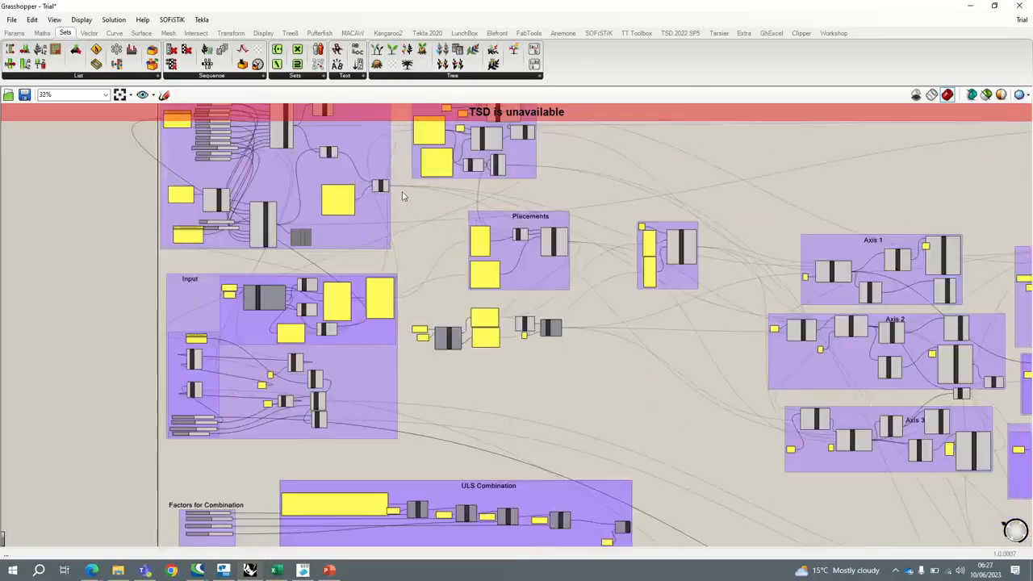
scroll(419, 228, "down", 4)
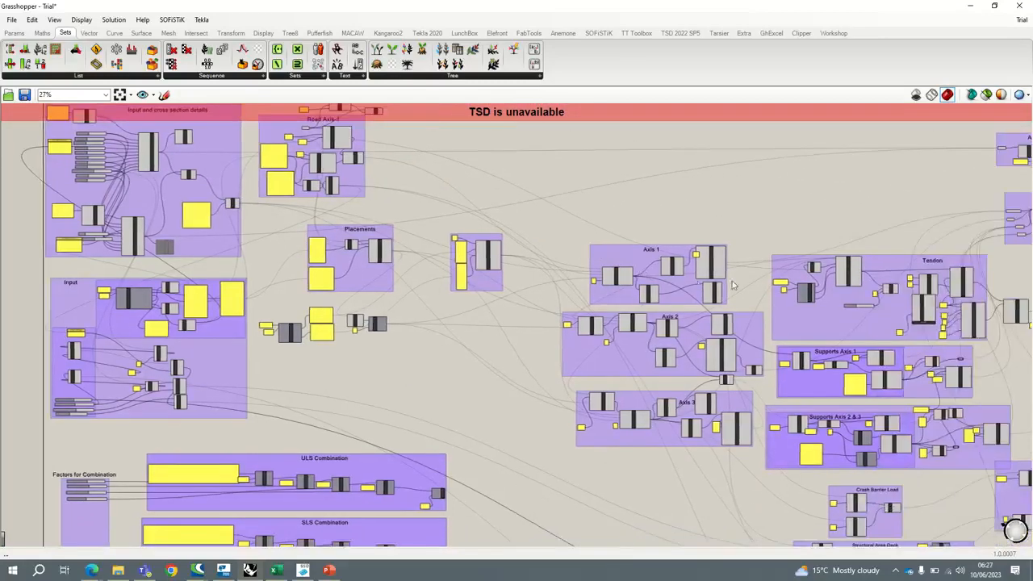
scroll(737, 293, "up", 6)
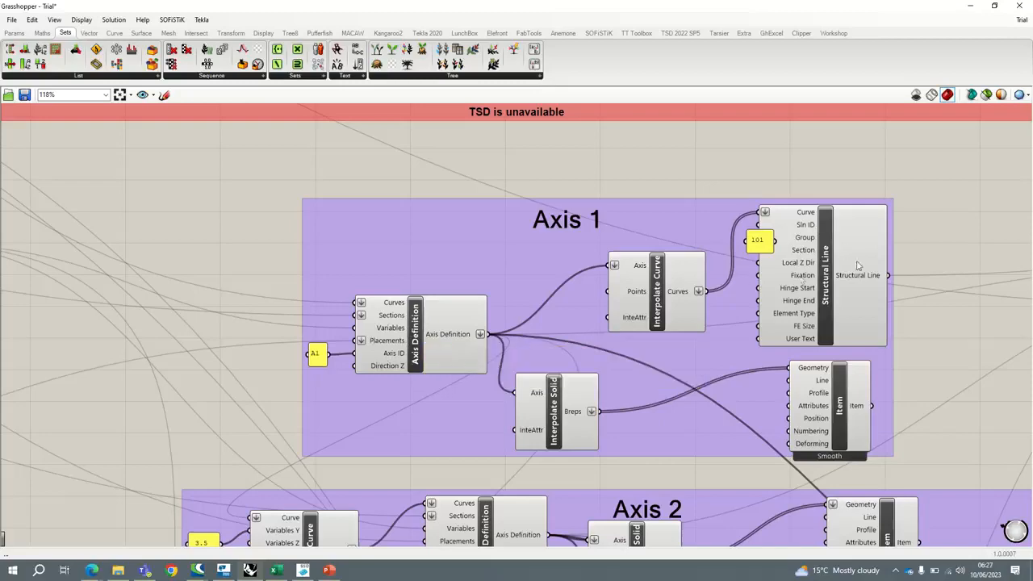
scroll(851, 285, "down", 5)
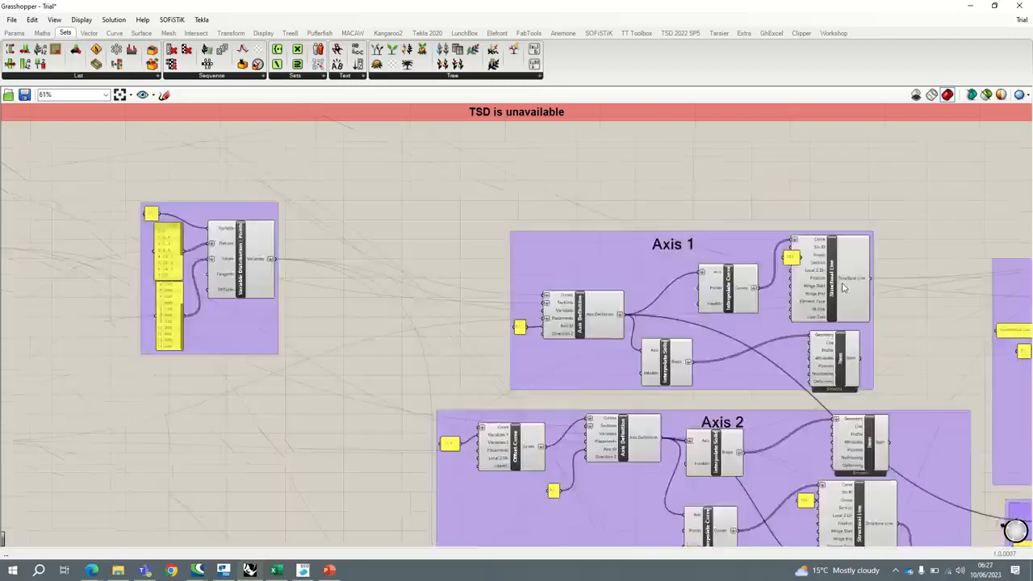
Examine the SOFiMSHC component in the Geometry group and the spreadsheet inputs of the Tendon group.
scroll(892, 300, "up", 5)
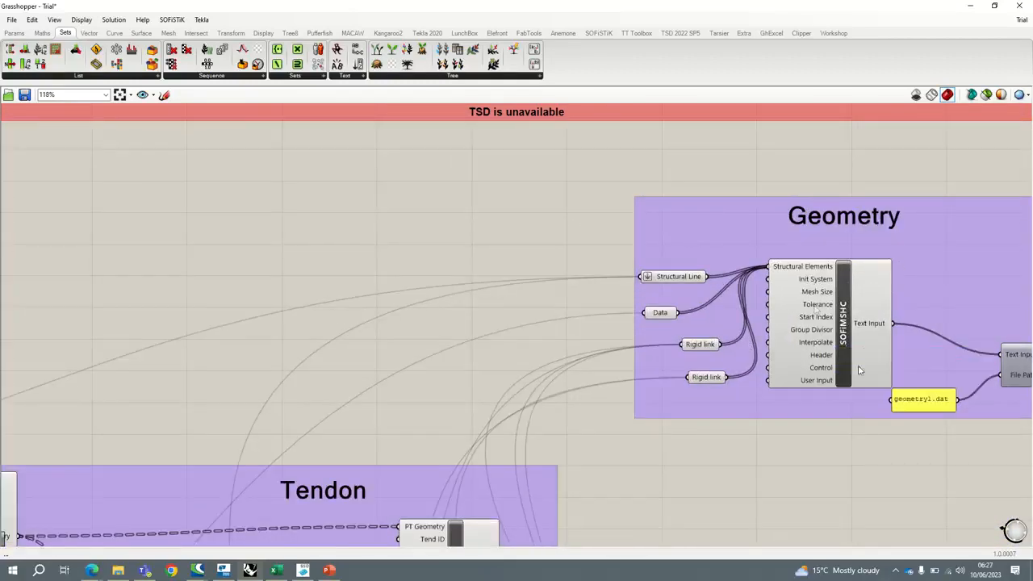
scroll(834, 392, "down", 8)
right_click_drag(759, 431, 784, 298)
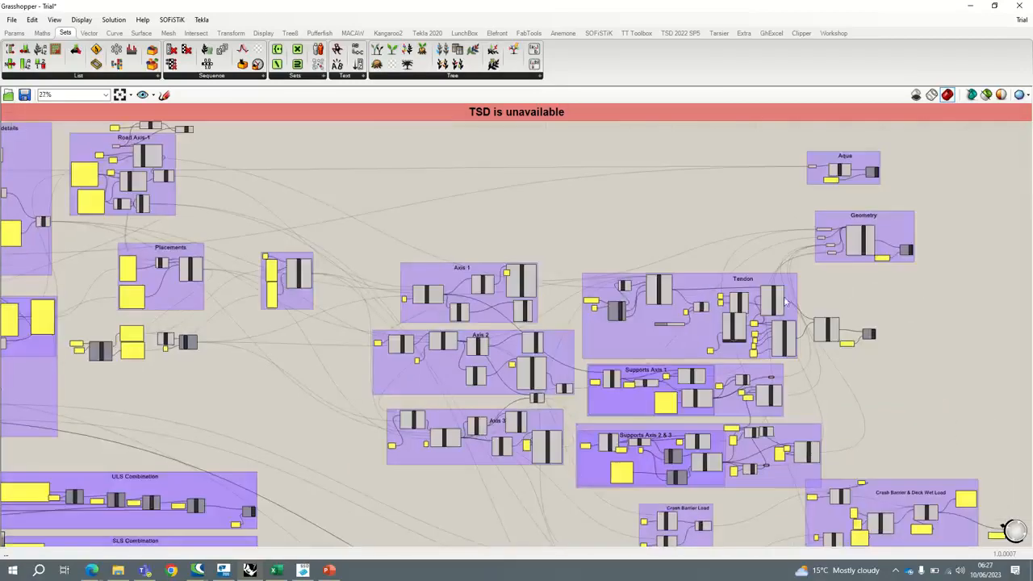
scroll(737, 289, "up", 1)
scroll(737, 289, "up", 7)
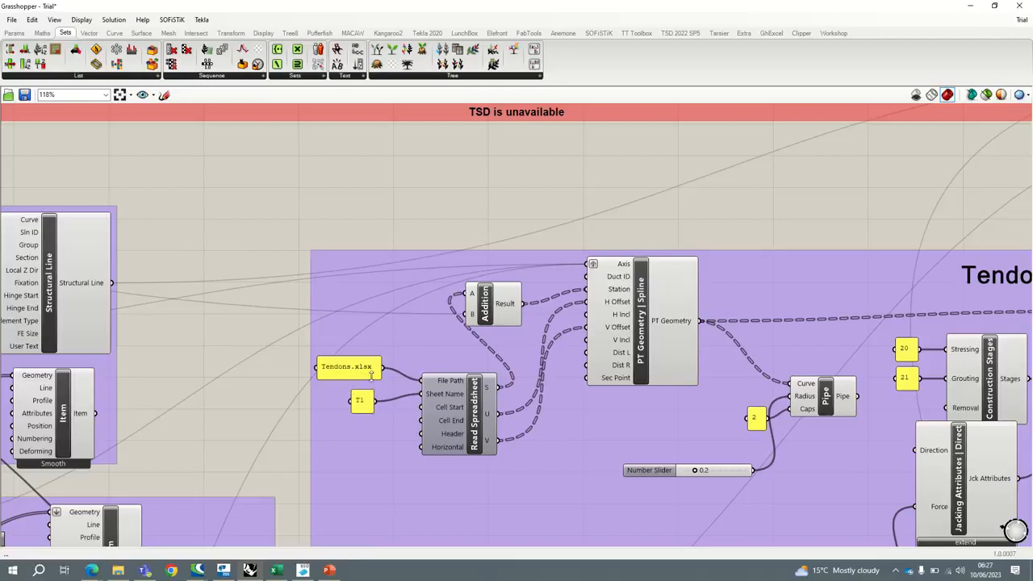
Open Tendons.xlsx from the 10.06.2023 project folder and review the tendon coordinates on sheet T1.
left_click(120, 570)
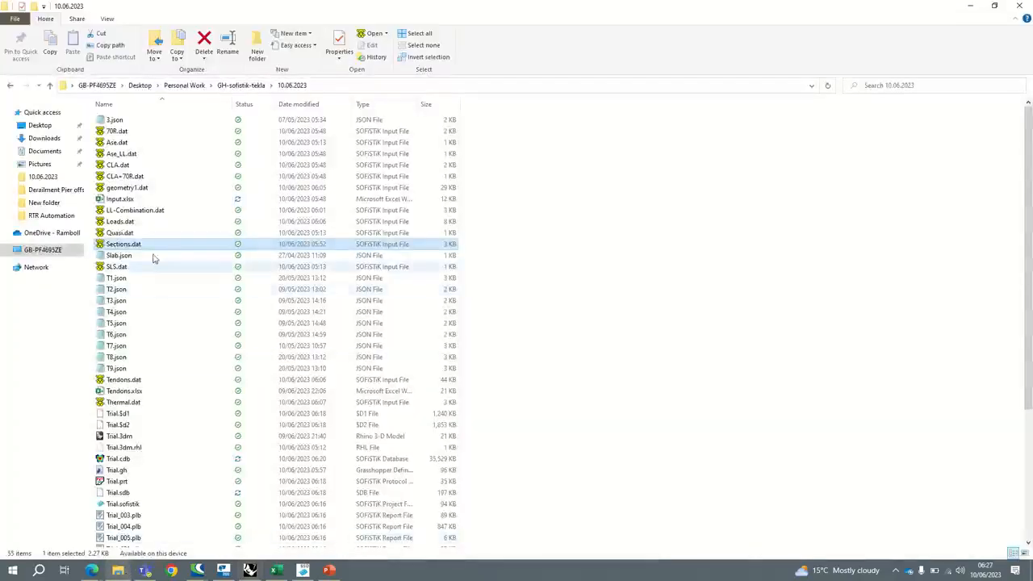
left_click(129, 393)
double_click(129, 392)
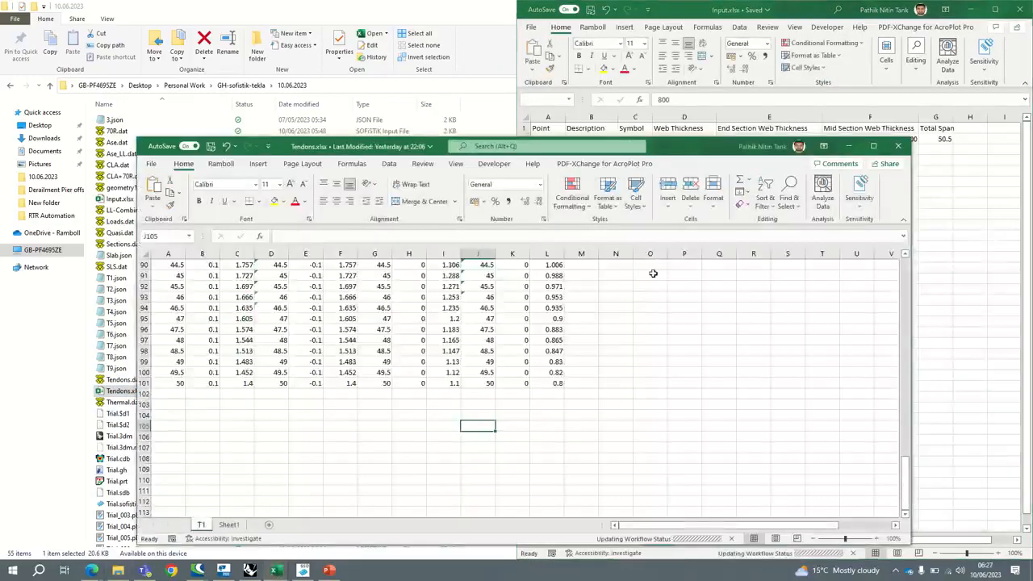
left_click(614, 359)
scroll(611, 352, "up", 13)
scroll(613, 353, "up", 2)
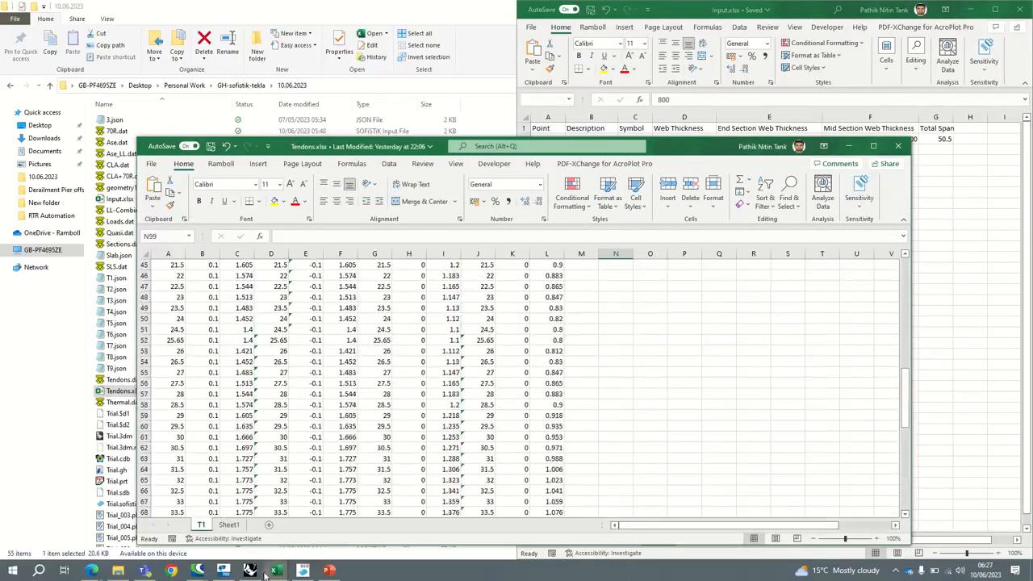
Return to Grasshopper and examine the Tendon group's PT geometry, tendon definition and PT system components.
left_click(249, 571)
scroll(602, 306, "down", 1)
scroll(603, 307, "down", 4)
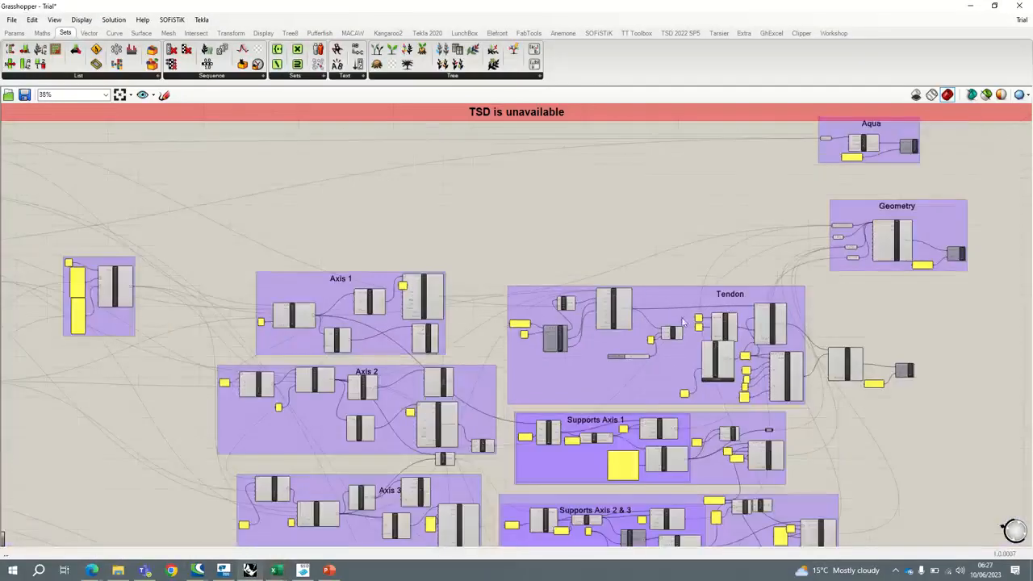
scroll(807, 339, "up", 4)
scroll(857, 357, "down", 4)
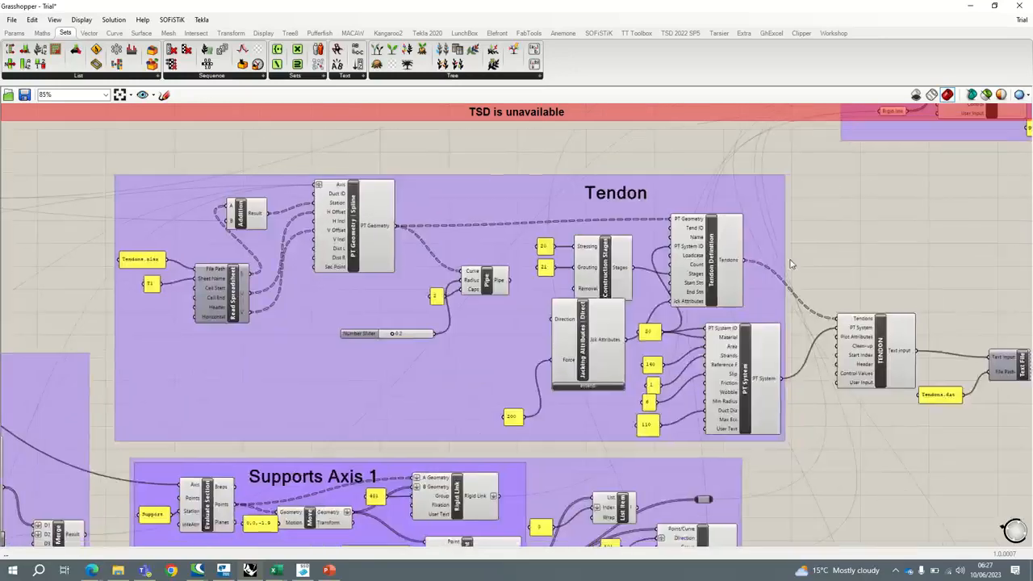
Examine the Supports Axis 1 and Supports Axis 2 & 3 groups with their rigid links, structural points and springs.
scroll(647, 298, "up", 4)
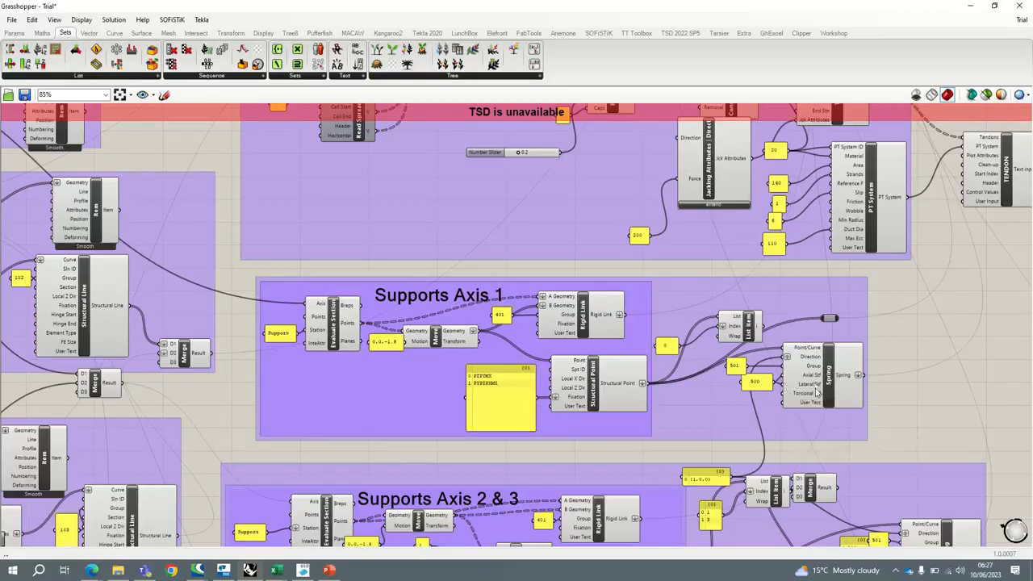
right_click_drag(816, 420, 759, 293)
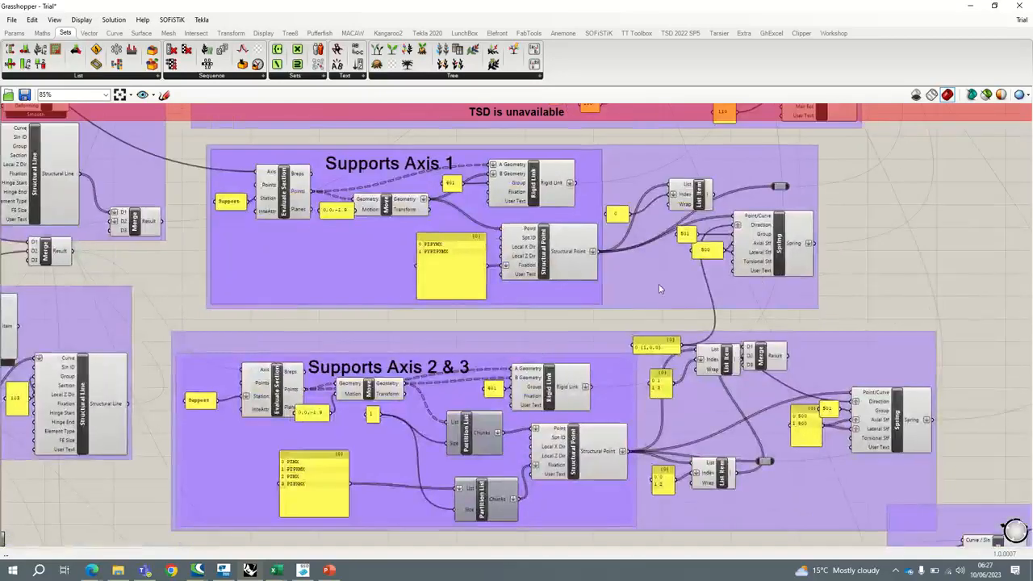
scroll(659, 289, "down", 5)
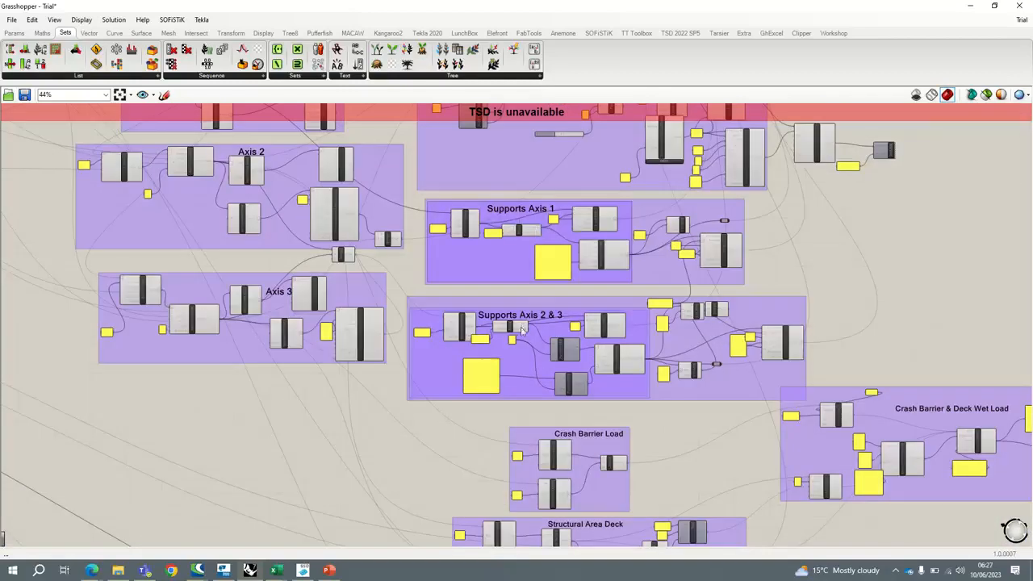
Examine the Crash Barrier & Deck Wet Load group with its line load, area load and SOFiLOAD components.
right_click_drag(717, 410, 700, 310)
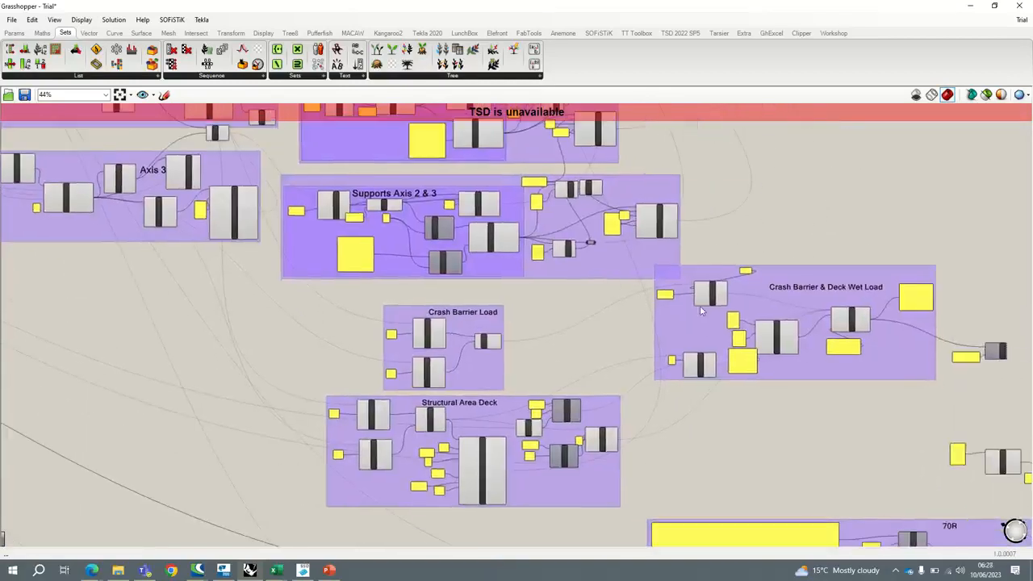
scroll(855, 300, "up", 5)
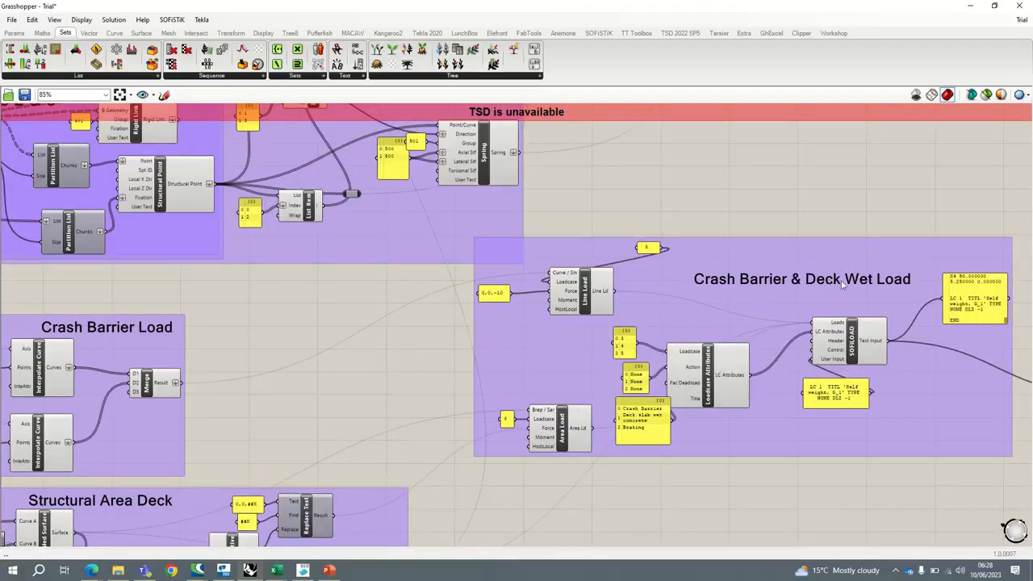
scroll(804, 310, "down", 4)
Examine the Structural Area Deck group with its ruled surface and Structural Area inputs.
scroll(448, 335, "up", 2)
right_click_drag(453, 465, 482, 320)
scroll(482, 324, "up", 3)
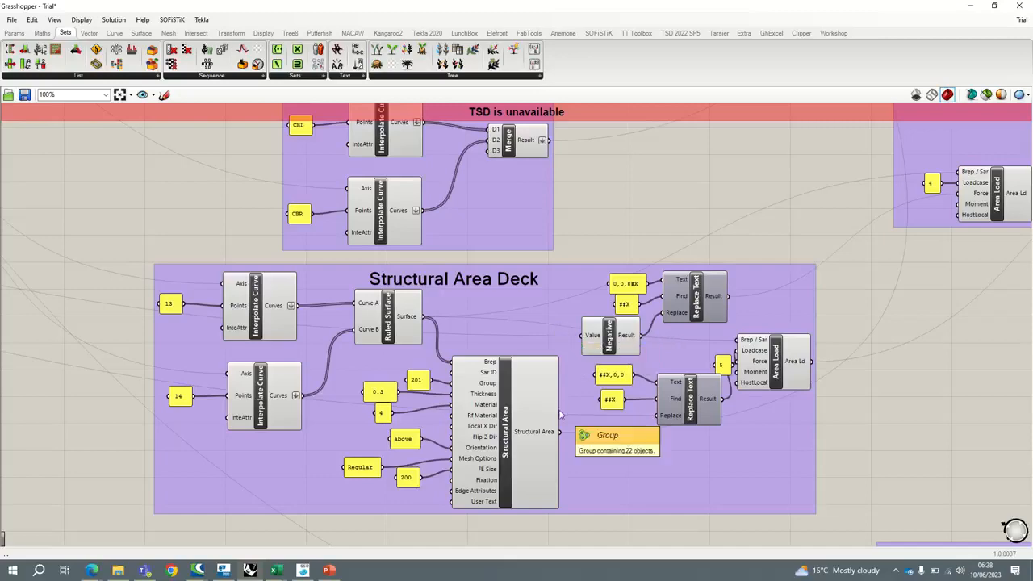
scroll(624, 446, "down", 4)
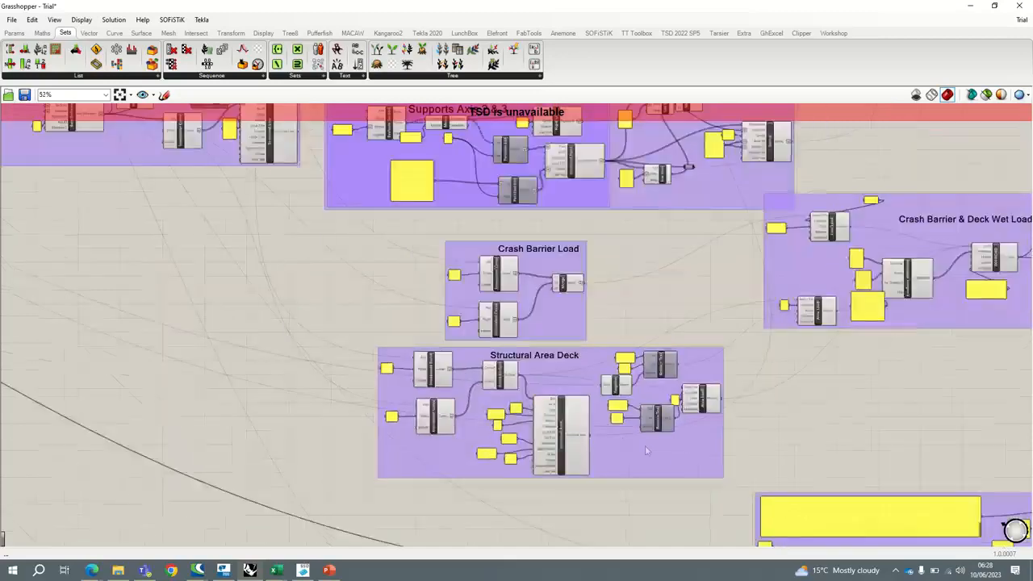
Examine the load text panel and the Addition and Division components in the 70R group.
right_click_drag(660, 451, 567, 310)
scroll(843, 387, "up", 2)
right_click_drag(757, 365, 532, 314)
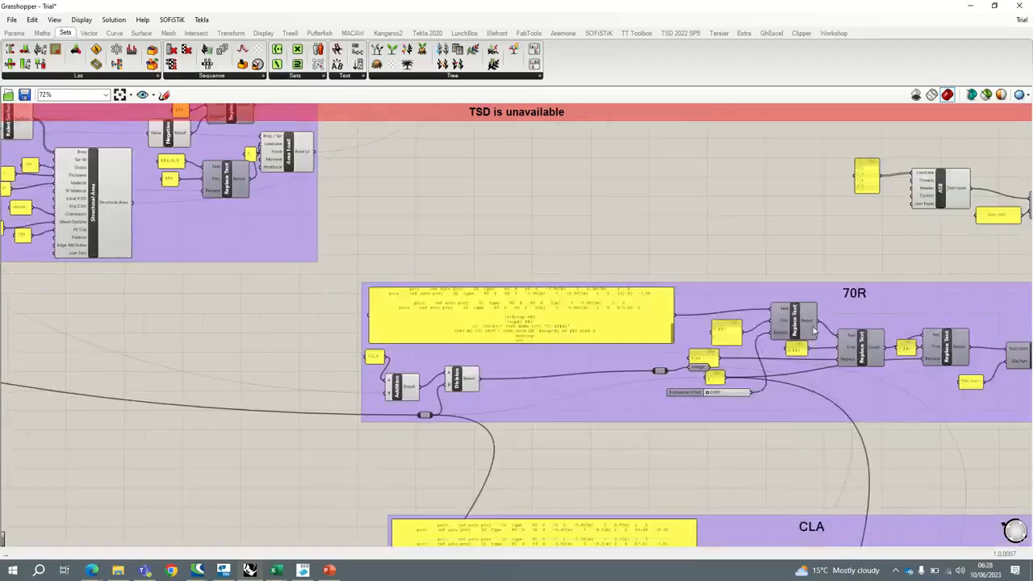
scroll(395, 377, "up", 3)
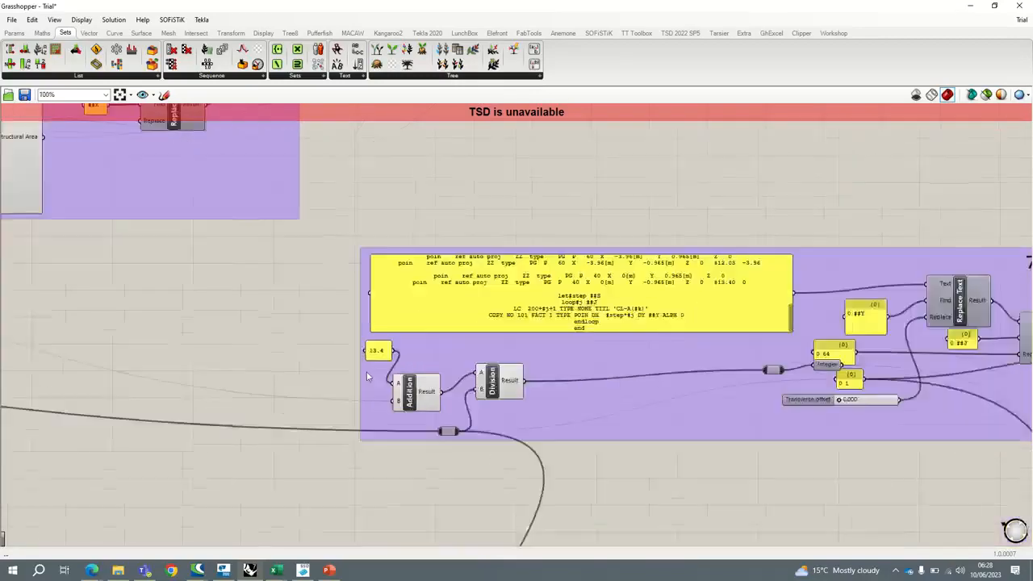
scroll(566, 289, "down", 4)
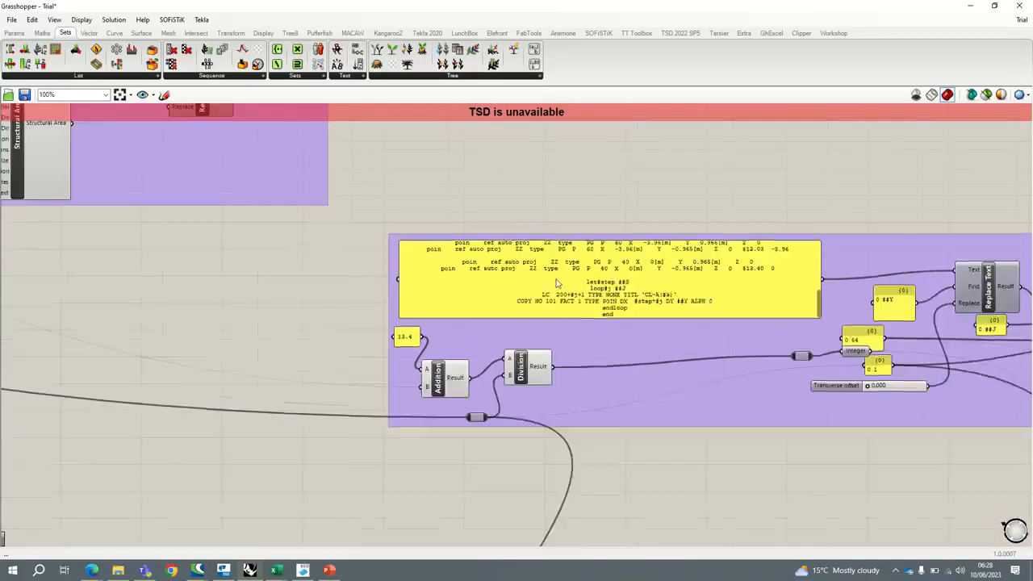
Move the 70R group's Transverse offset slider into the free space below the Division output wire.
scroll(727, 354, "up", 1)
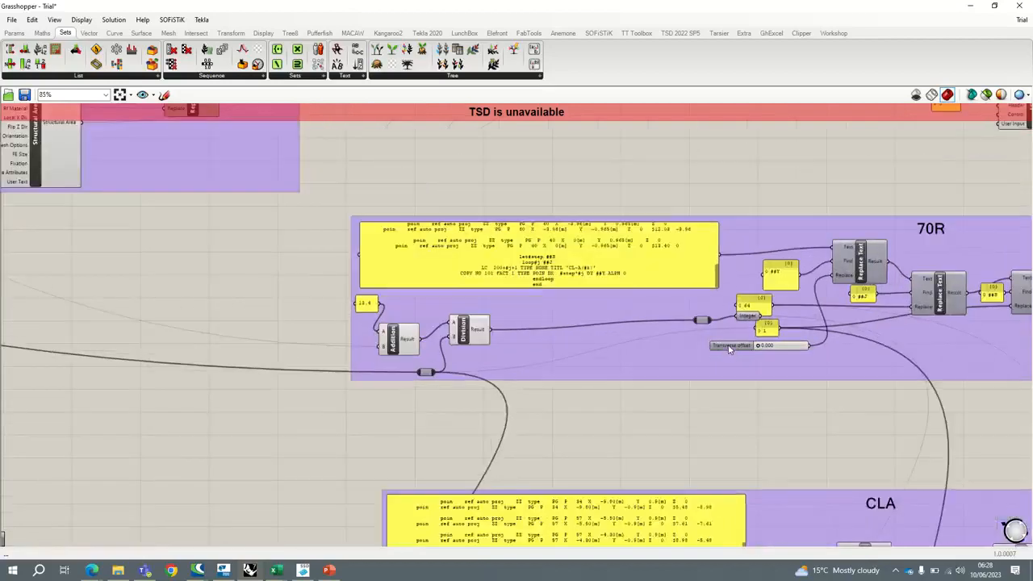
left_click_drag(729, 349, 636, 356)
scroll(686, 356, "up", 3)
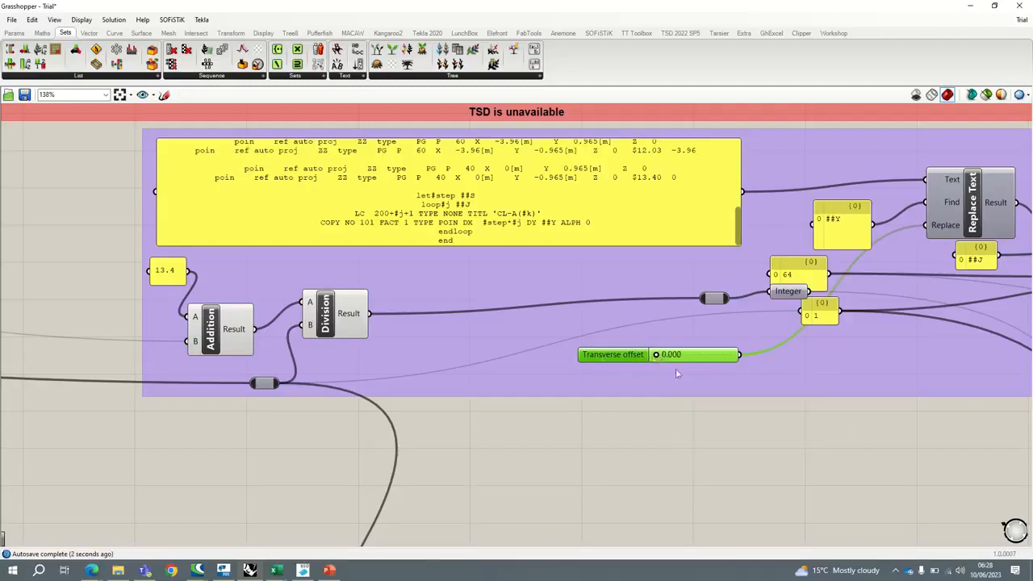
Examine the CLA, CLA+70R and LL ASE groups with their text panels and Replace Text components.
scroll(699, 350, "down", 5)
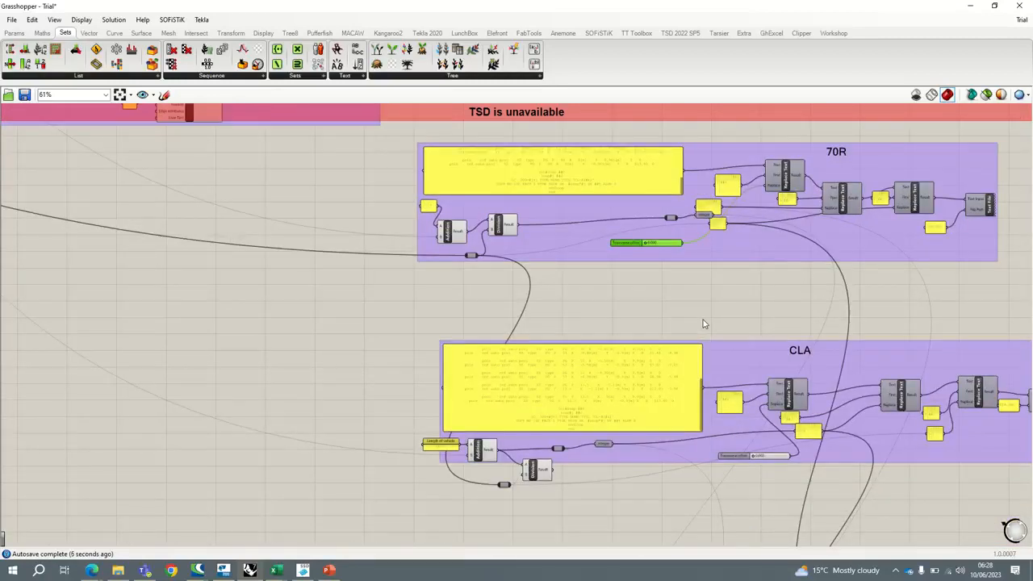
right_click_drag(789, 367, 697, 221)
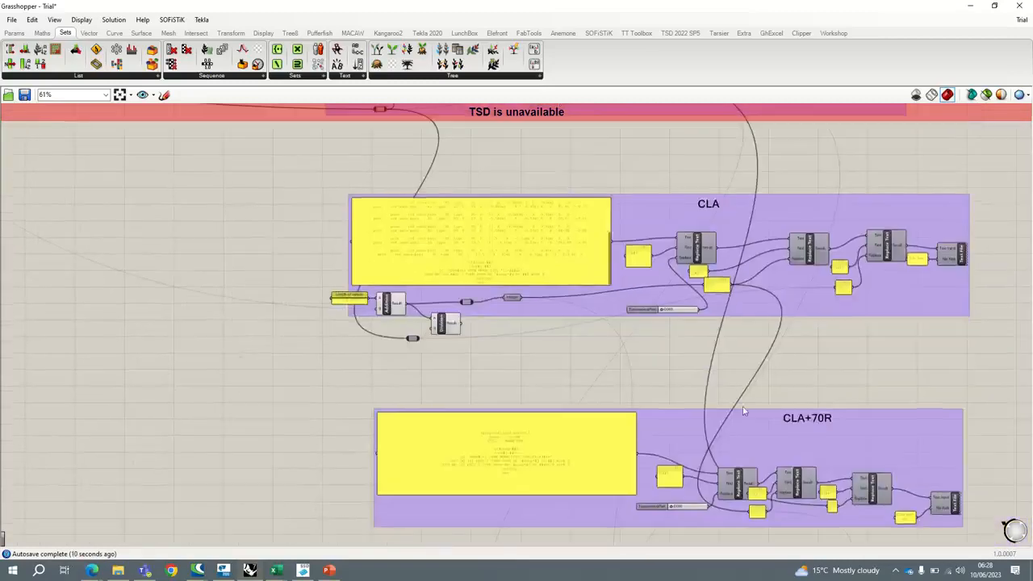
right_click_drag(745, 378, 681, 217)
right_click_drag(710, 362, 738, 234)
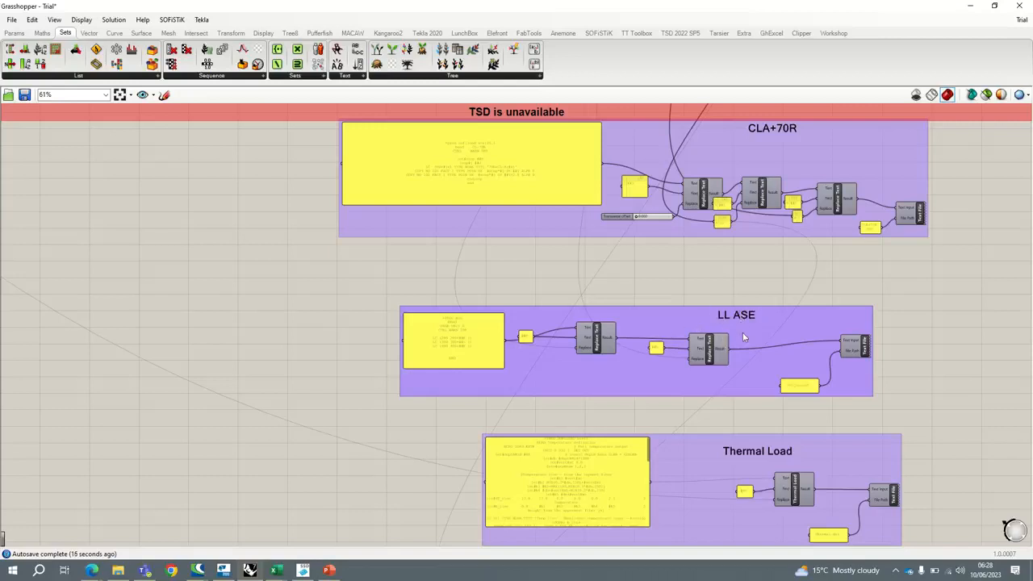
right_click_drag(742, 333, 737, 283)
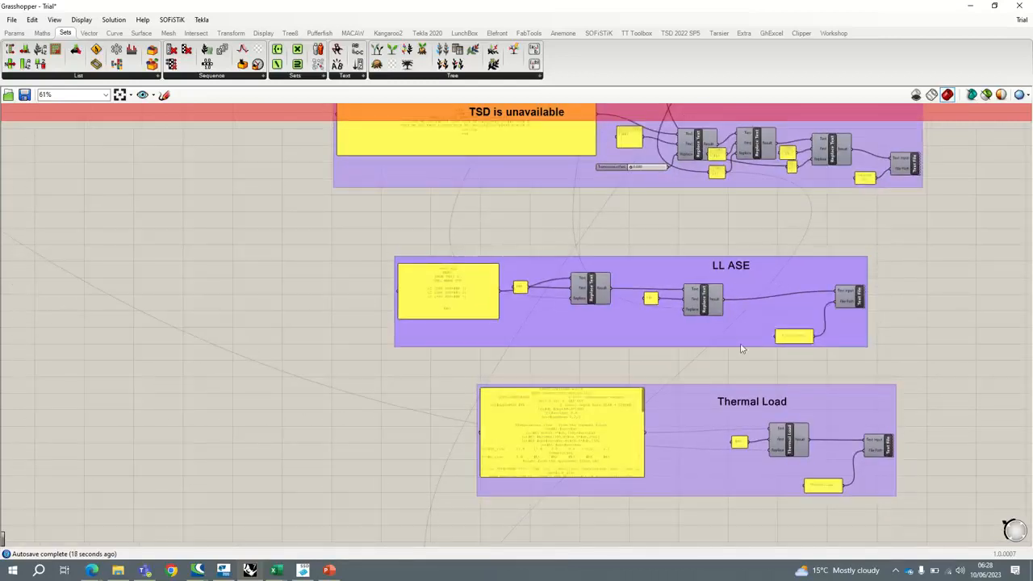
Examine the Thermal Load group's temperature definition text and its Thermal.dat output.
right_click_drag(751, 393, 737, 284)
scroll(724, 317, "up", 4)
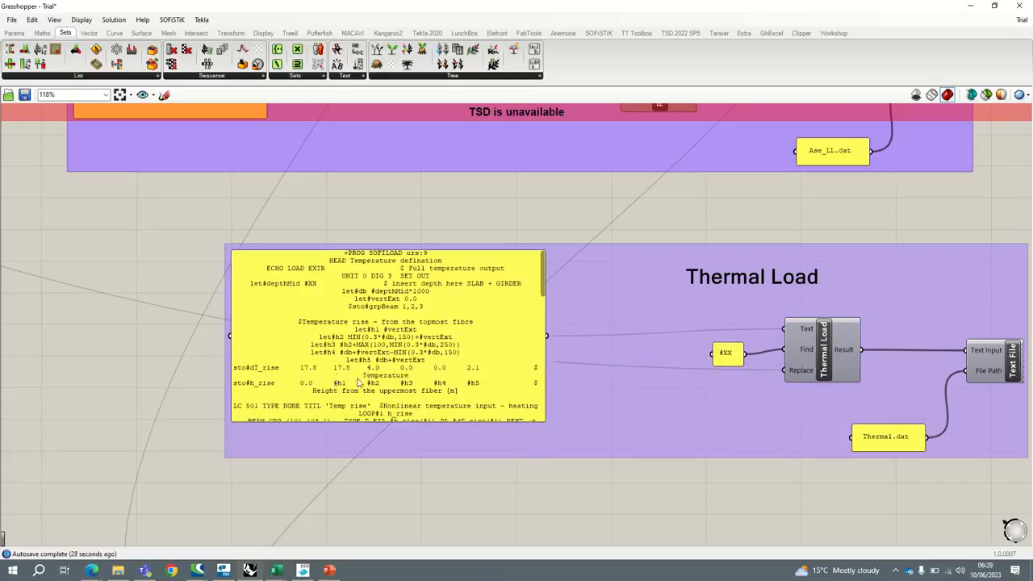
scroll(552, 343, "down", 4)
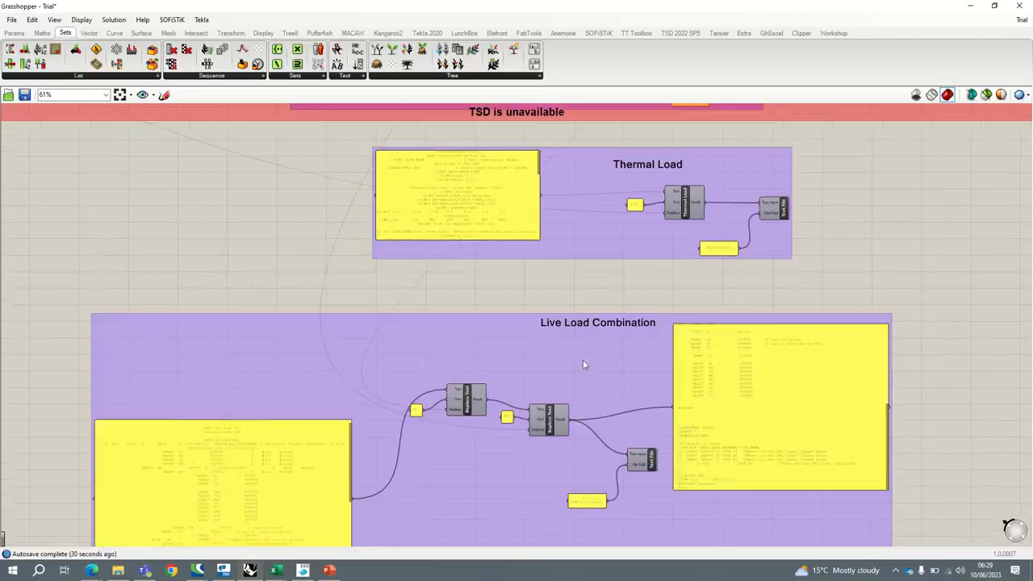
Examine the Live Load Combination group's superposition text, Replace Text components and LL-Combination.dat output.
right_click_drag(584, 362, 579, 266)
scroll(557, 242, "up", 3)
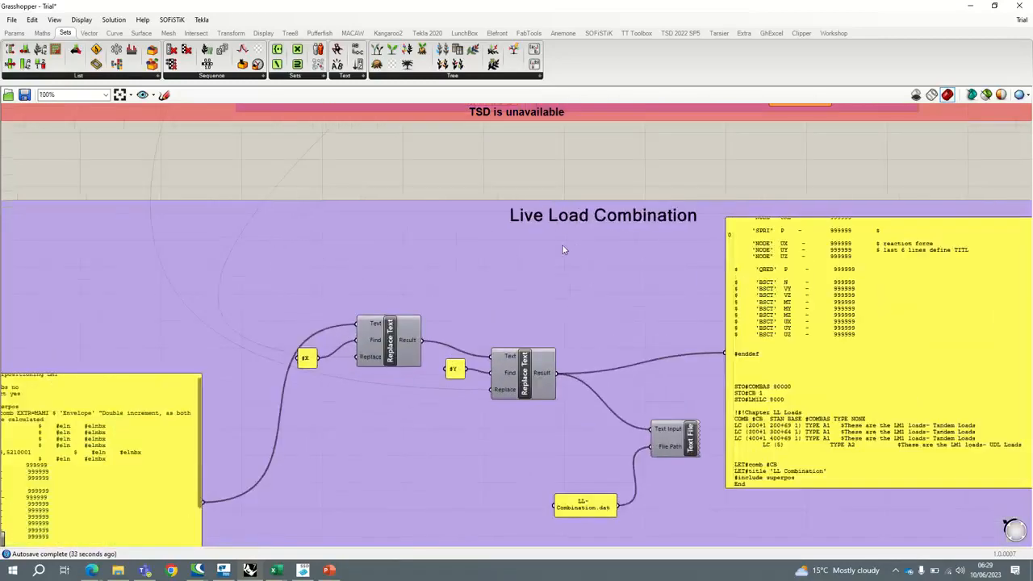
scroll(571, 235, "down", 3)
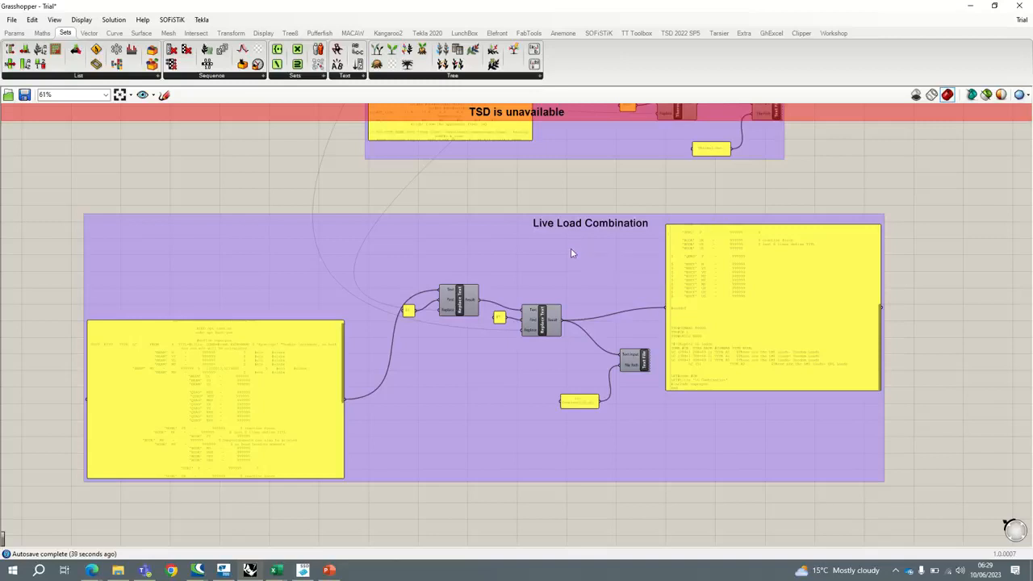
scroll(570, 248, "down", 2)
scroll(573, 356, "up", 4)
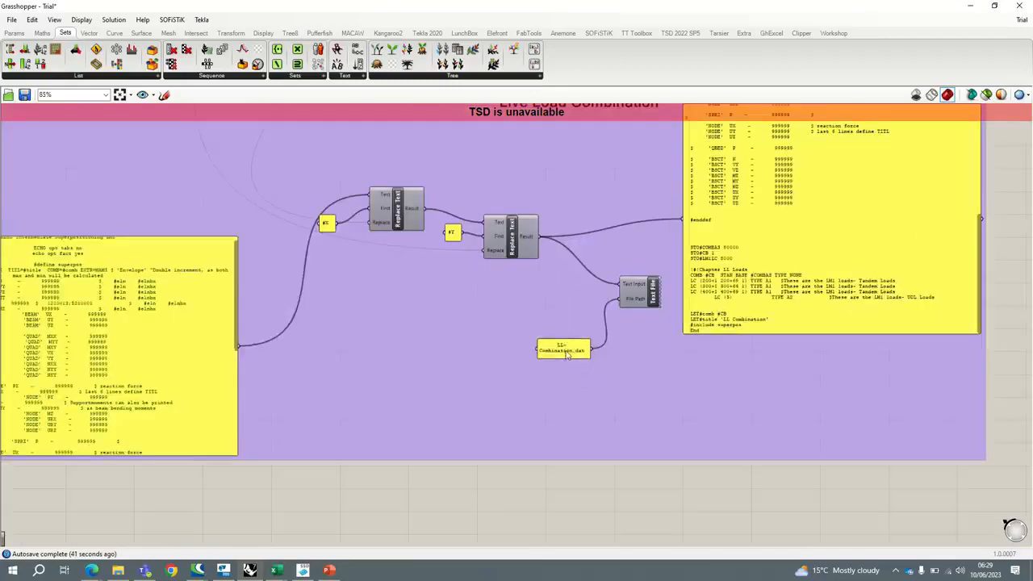
scroll(567, 355, "down", 6)
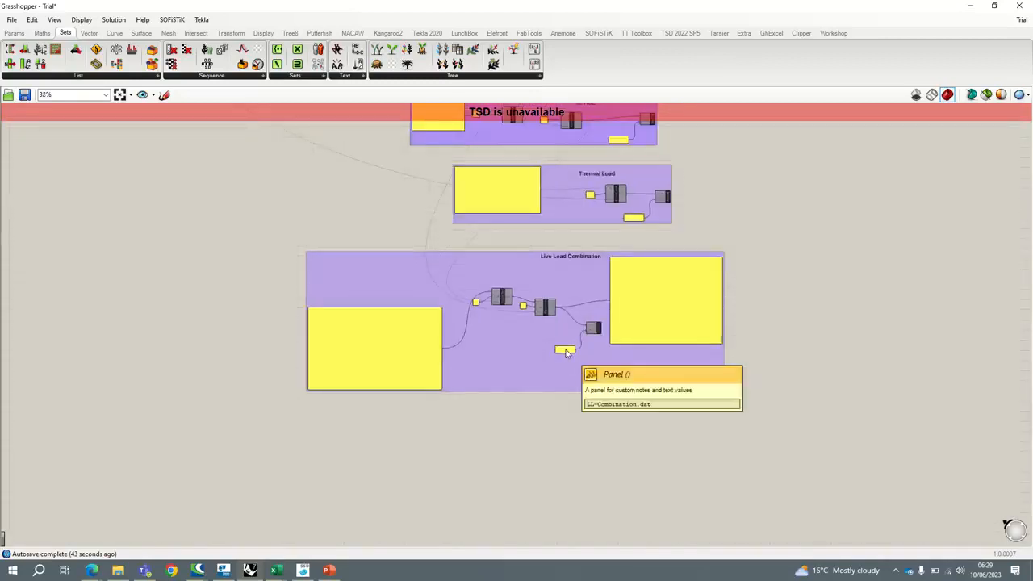
scroll(383, 348, "up", 5)
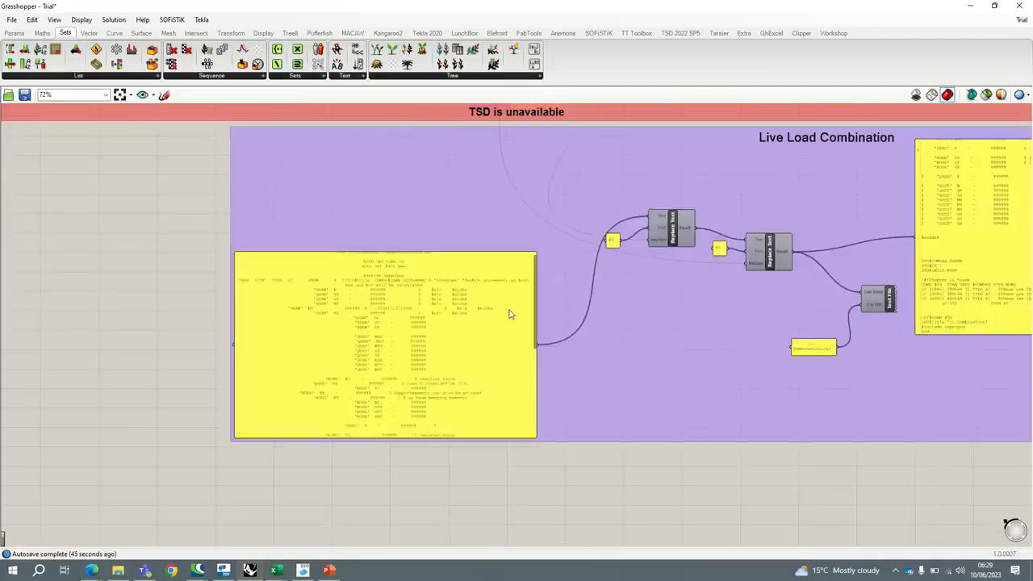
Examine the Factors for Combination sliders and the ULS, SLS and Quasi Combination groups they feed.
scroll(445, 342, "down", 8)
right_click_drag(352, 306, 571, 395)
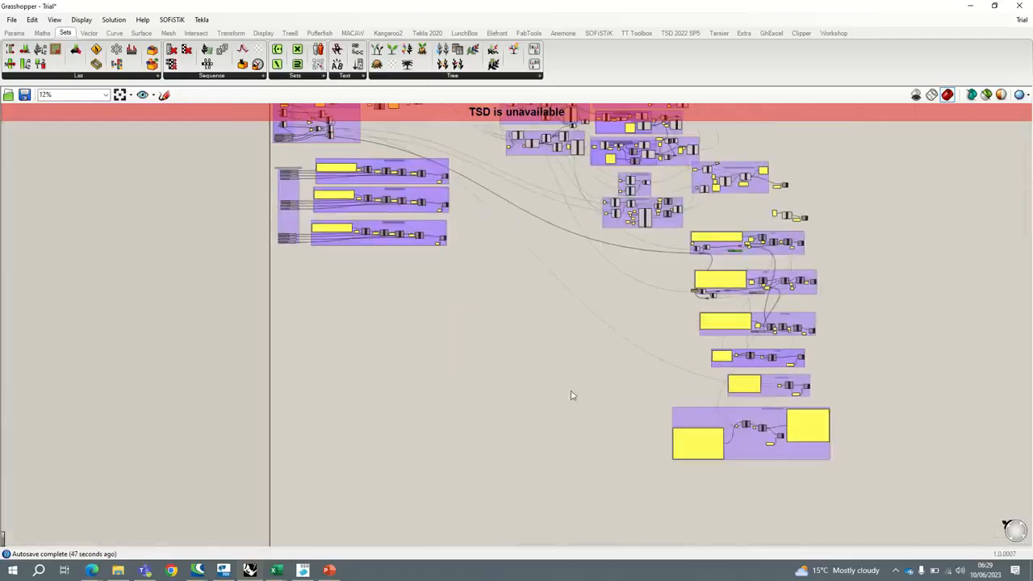
scroll(352, 185, "up", 6)
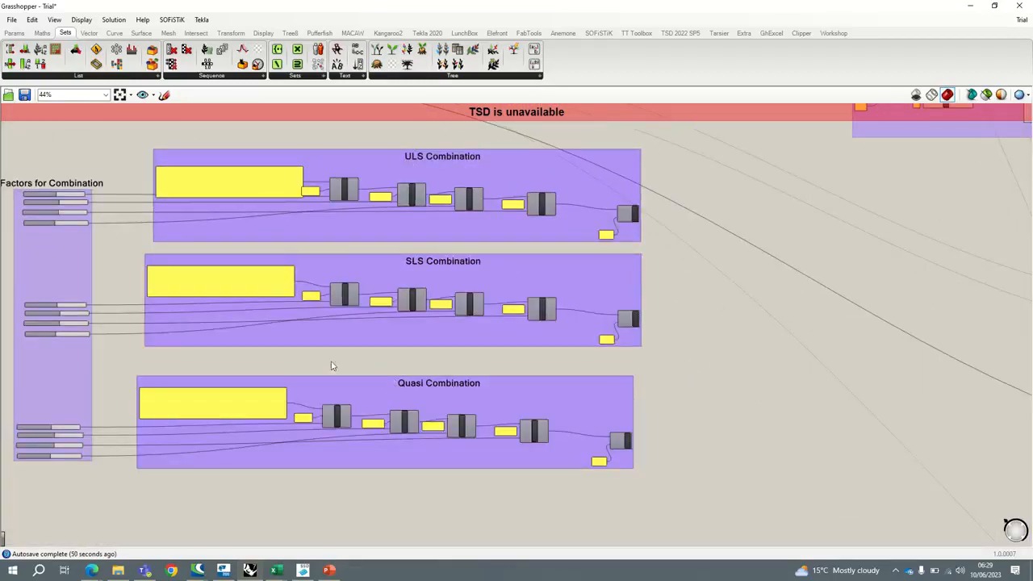
right_click_drag(313, 358, 536, 341)
scroll(286, 150, "up", 4)
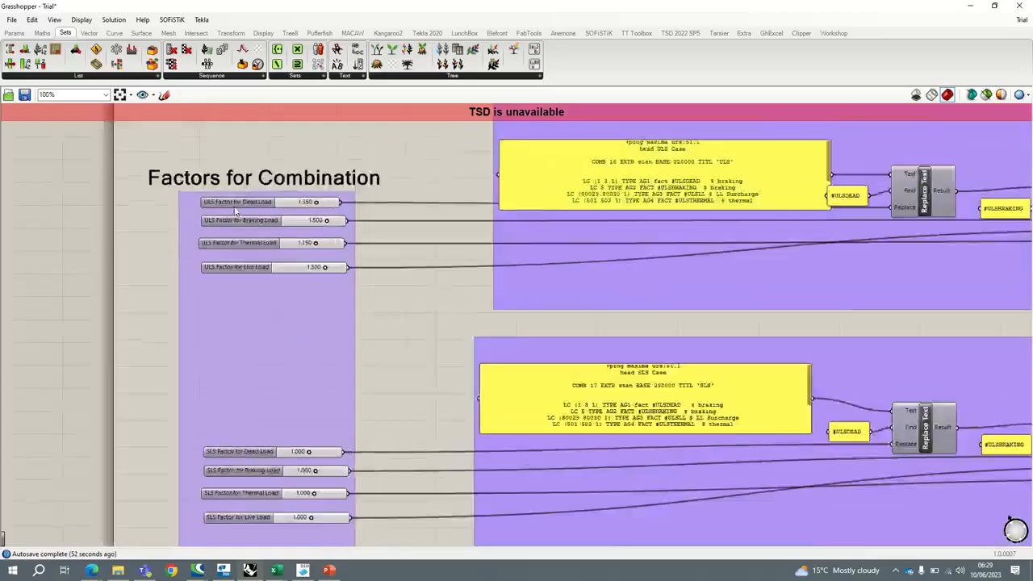
scroll(237, 211, "up", 1)
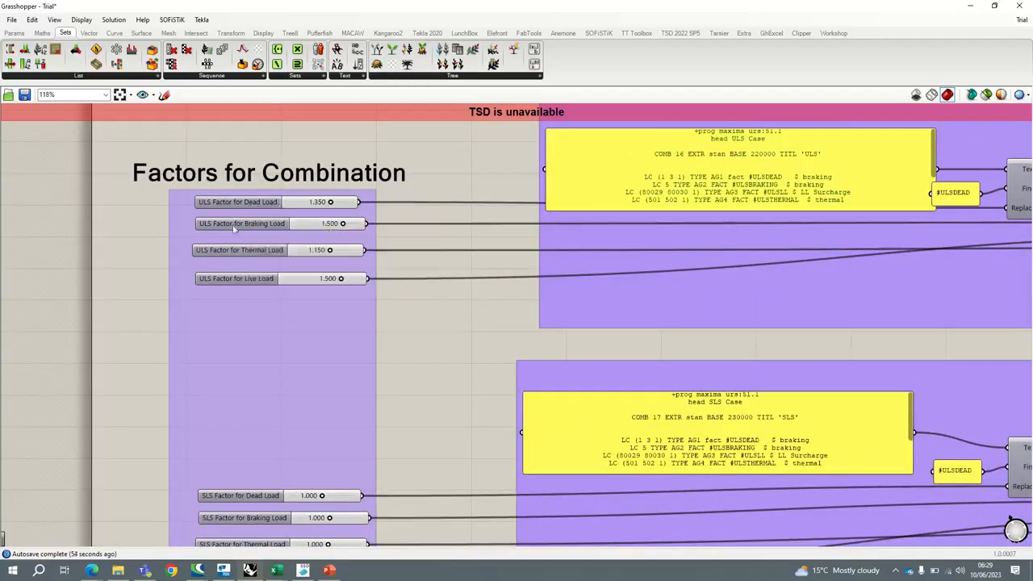
scroll(305, 355, "down", 5)
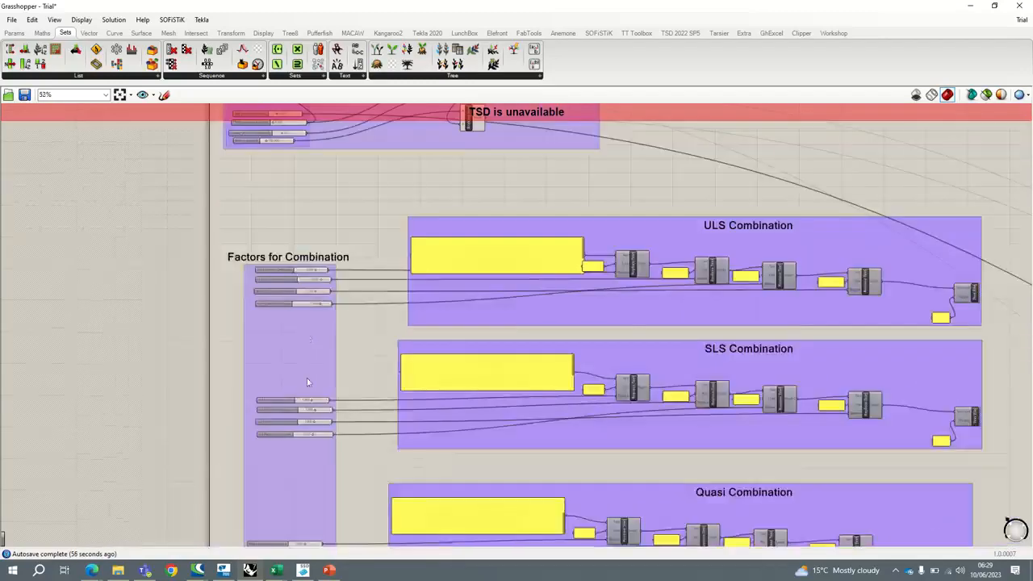
scroll(320, 233, "up", 4)
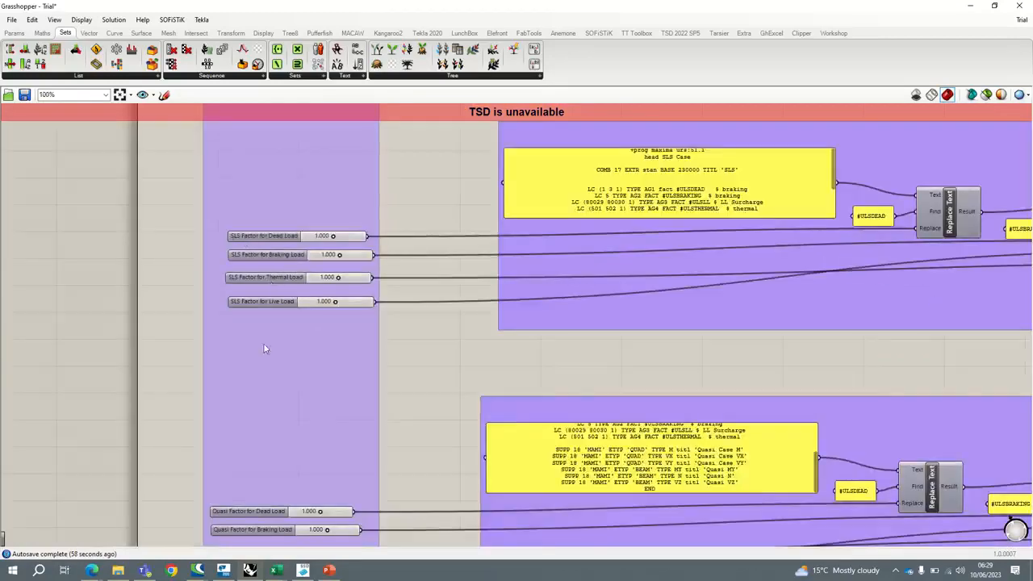
scroll(277, 470, "up", 1)
right_click_drag(252, 254, 307, 340)
scroll(290, 428, "down", 5)
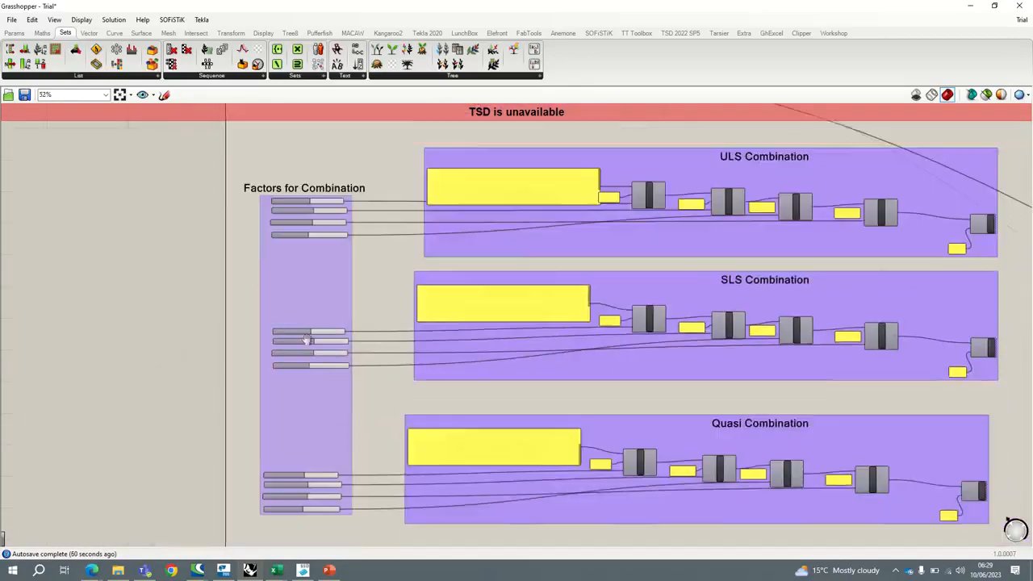
Examine the Aqua and Geometry export groups and the text output beside the Tendon group.
scroll(419, 300, "down", 5)
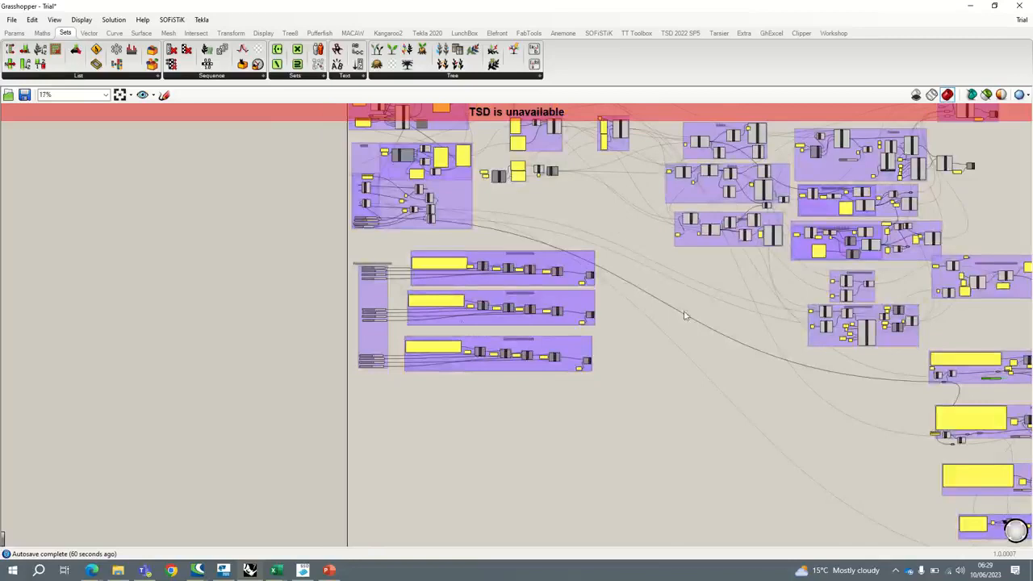
scroll(803, 342, "up", 3)
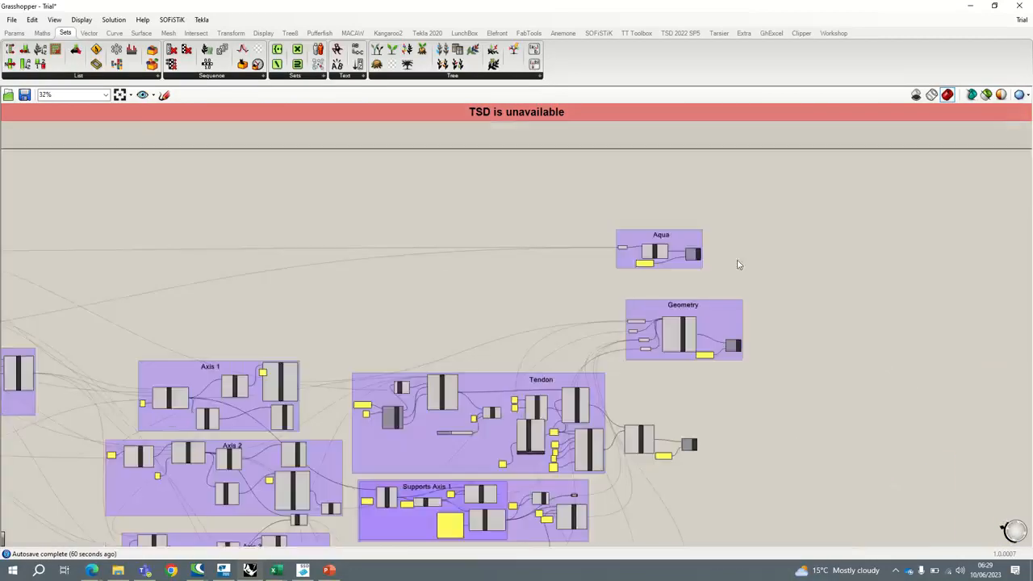
scroll(662, 266, "up", 3)
scroll(597, 278, "up", 3)
scroll(638, 319, "down", 3)
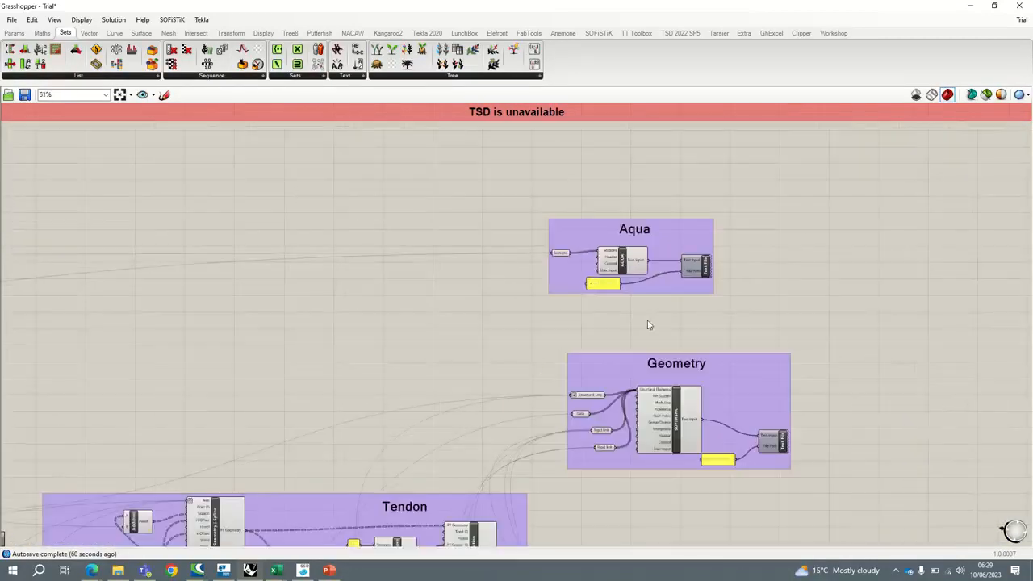
scroll(662, 330, "down", 2)
right_click_drag(717, 355, 735, 238)
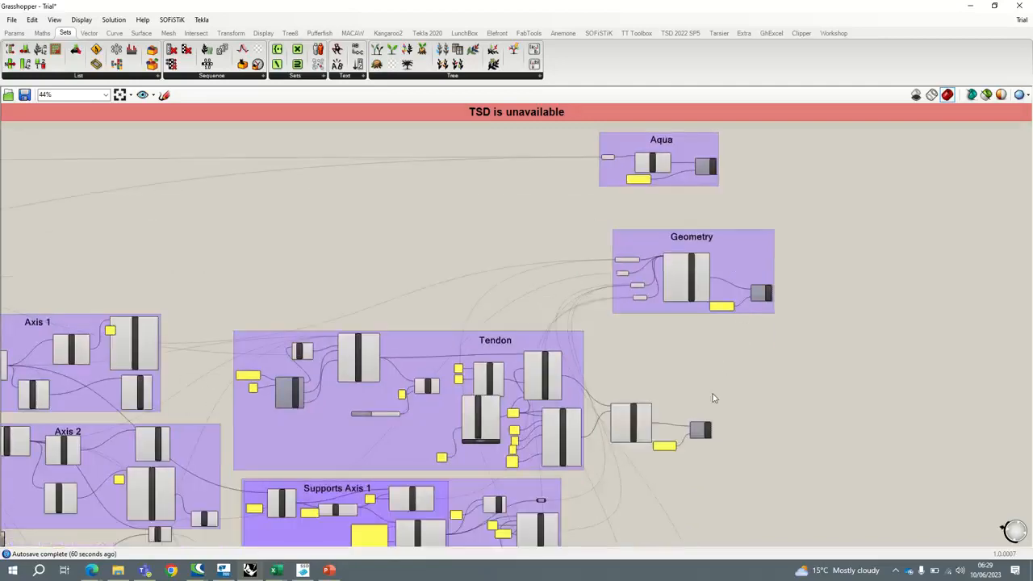
right_click_drag(712, 397, 718, 282)
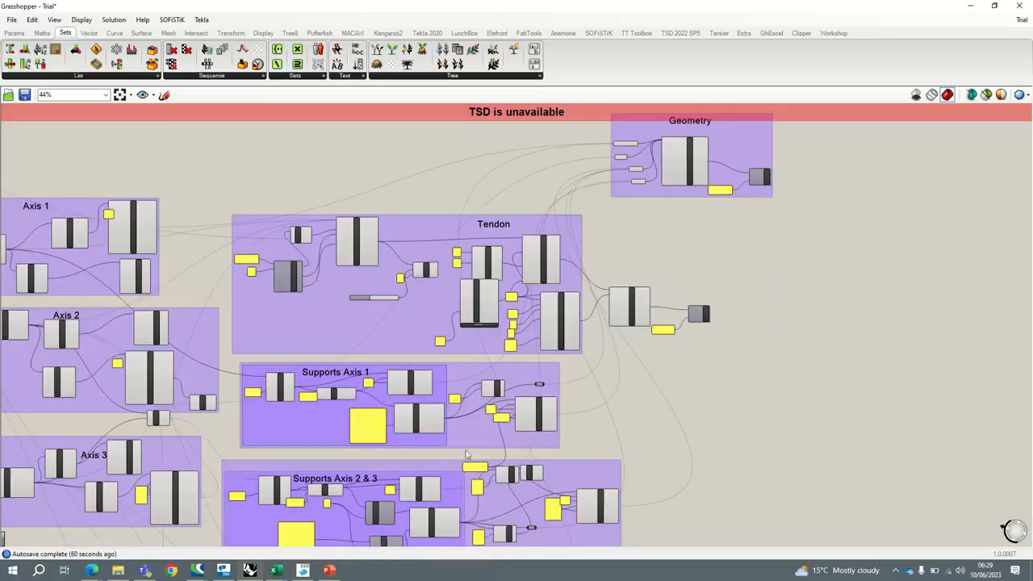
Switch to SOFiSTiK Structural Desktop and open the Trial project's calculated model in SOFiSTiK Graphic.
mouse_move(305, 572)
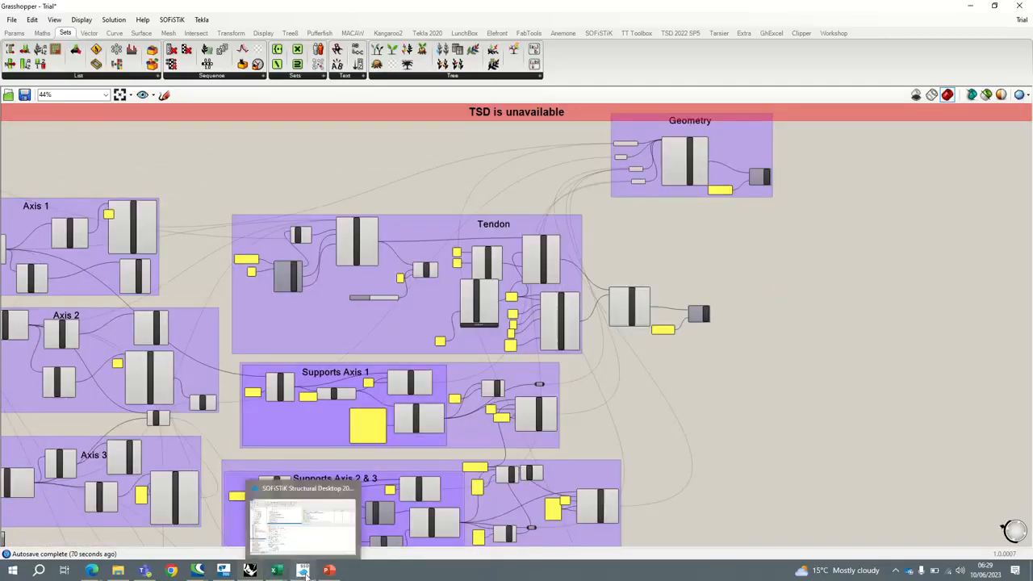
left_click(339, 516)
scroll(596, 242, "down", 1)
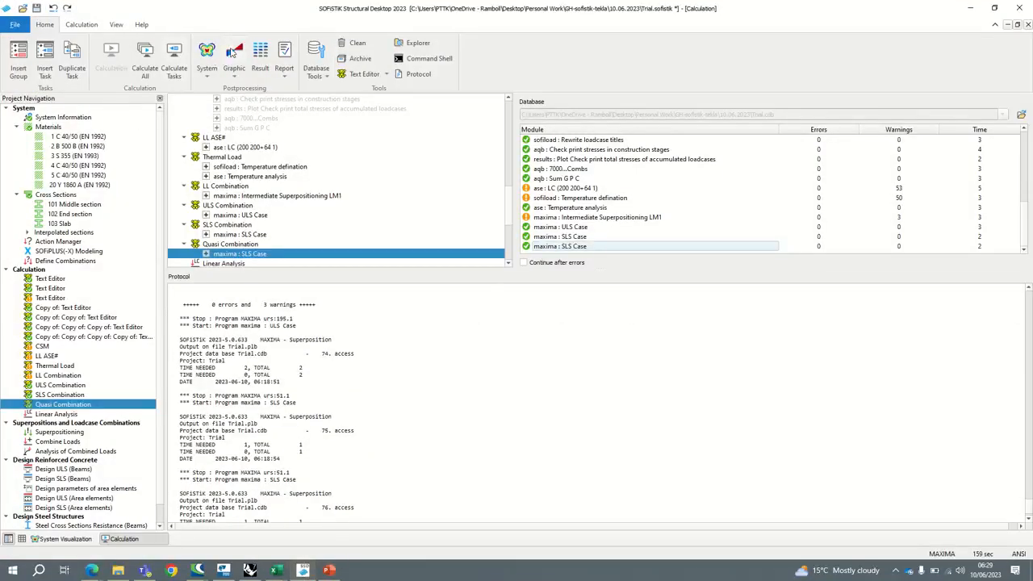
left_click(232, 51)
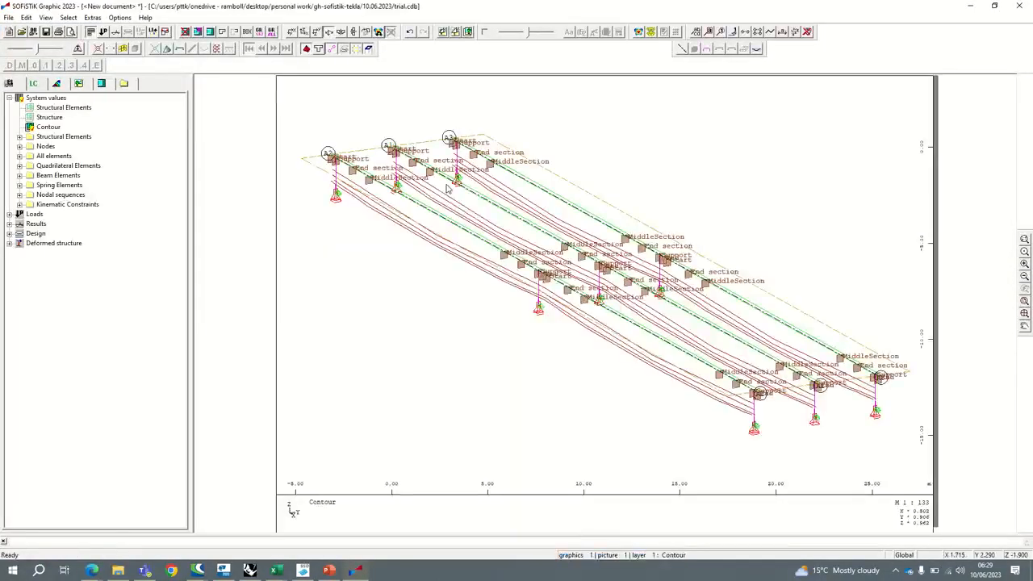
Display the bending moment My results of the beam elements for the self-weight load case.
left_click(9, 225)
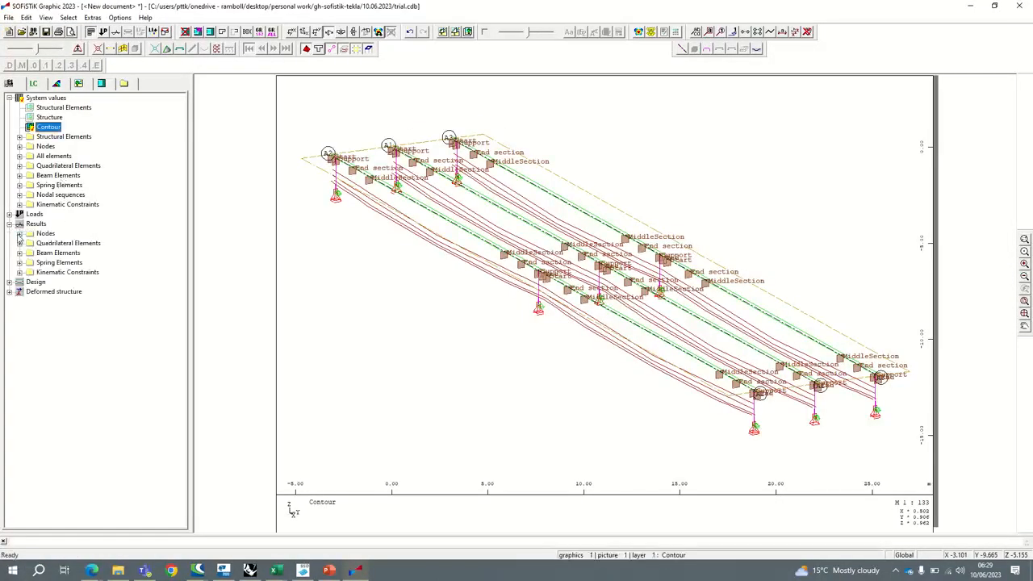
left_click(19, 253)
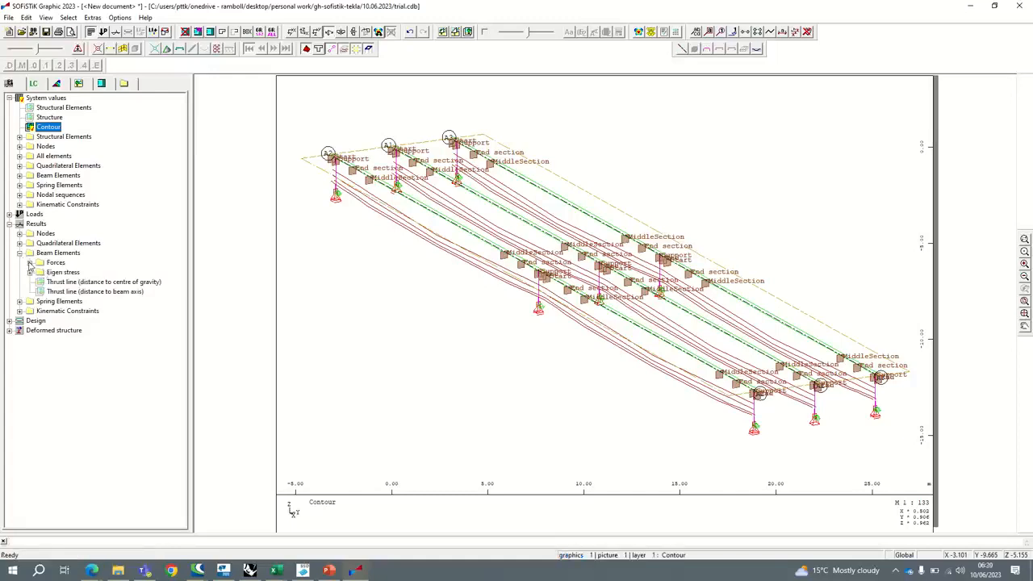
left_click(29, 263)
left_click(84, 313)
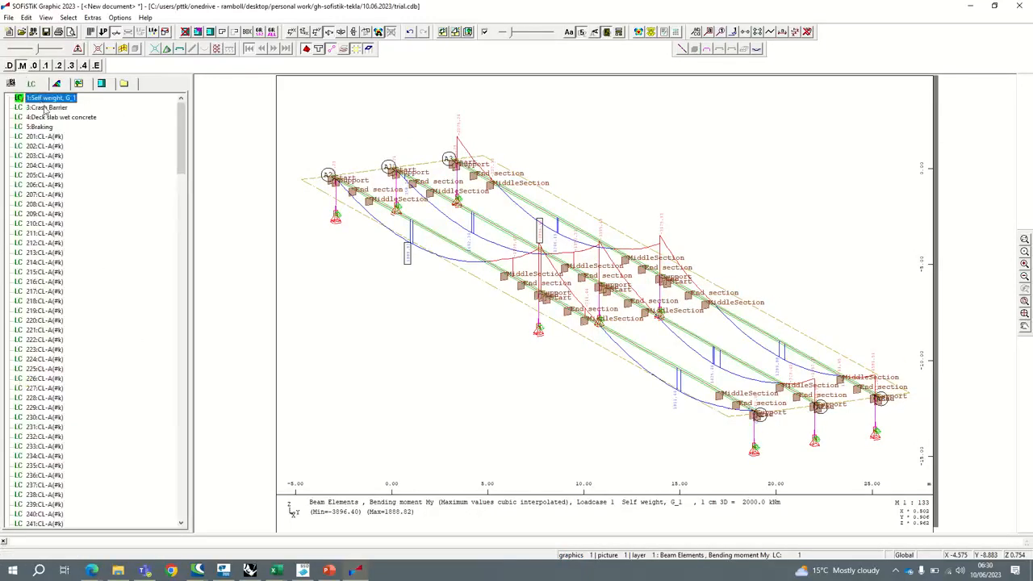
View the My diagrams for the Crash Barrier, Deck slab wet concrete and Braking load cases.
left_click(46, 107)
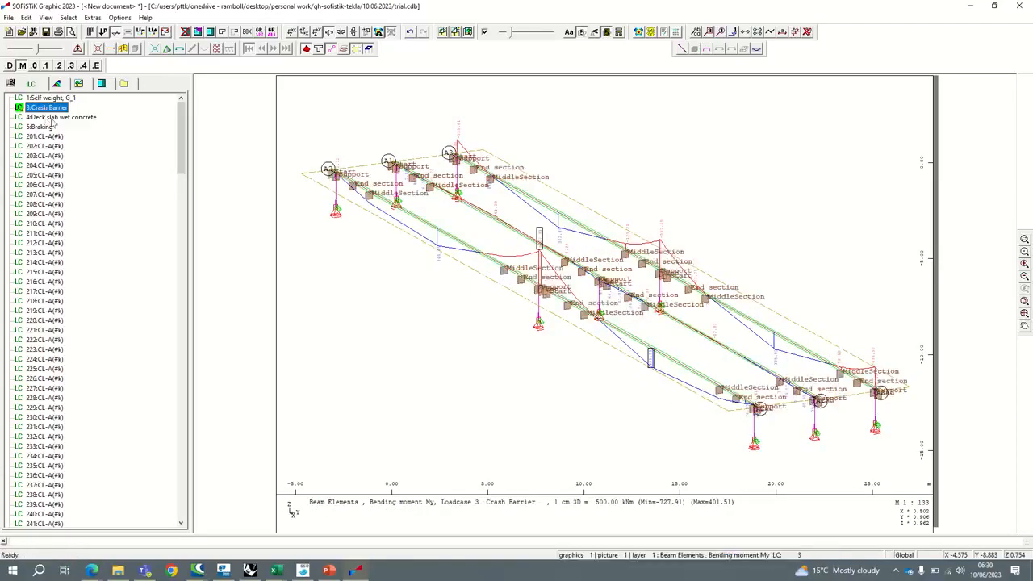
left_click(53, 118)
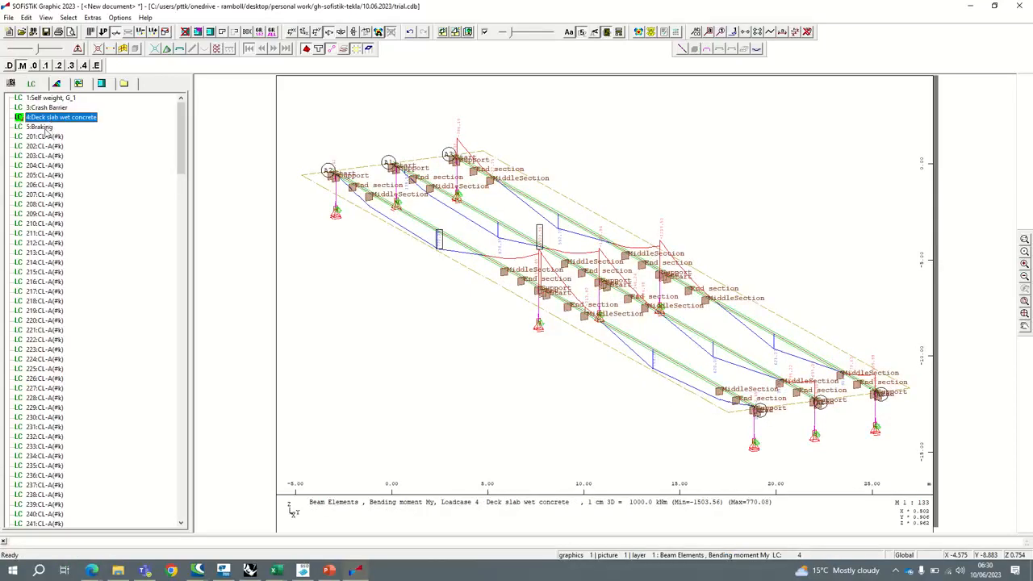
left_click(40, 127)
View the My diagrams for the thermal load cases 501 Temp rise and 502 Temp fall.
scroll(101, 242, "down", 20)
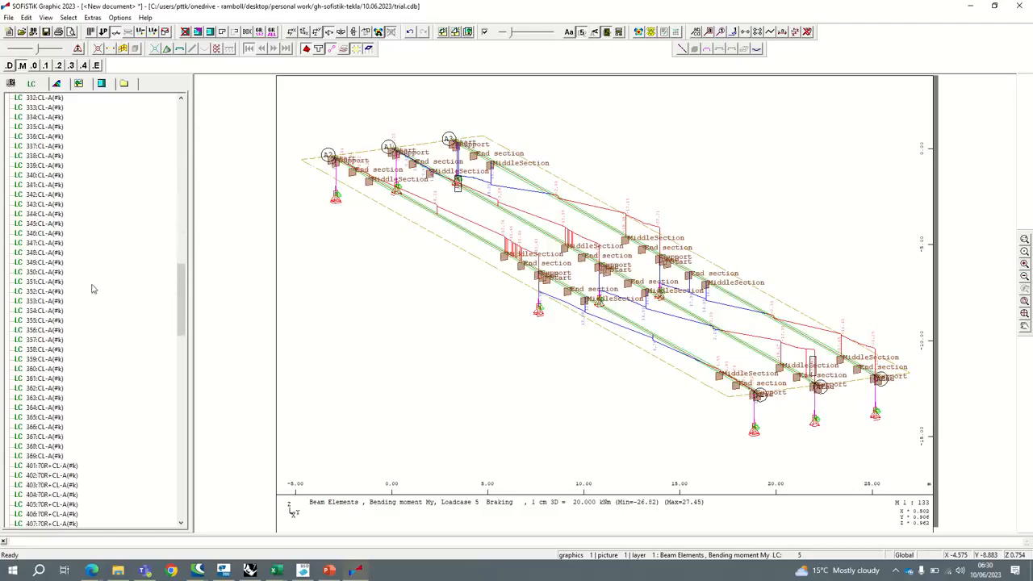
scroll(93, 291, "down", 20)
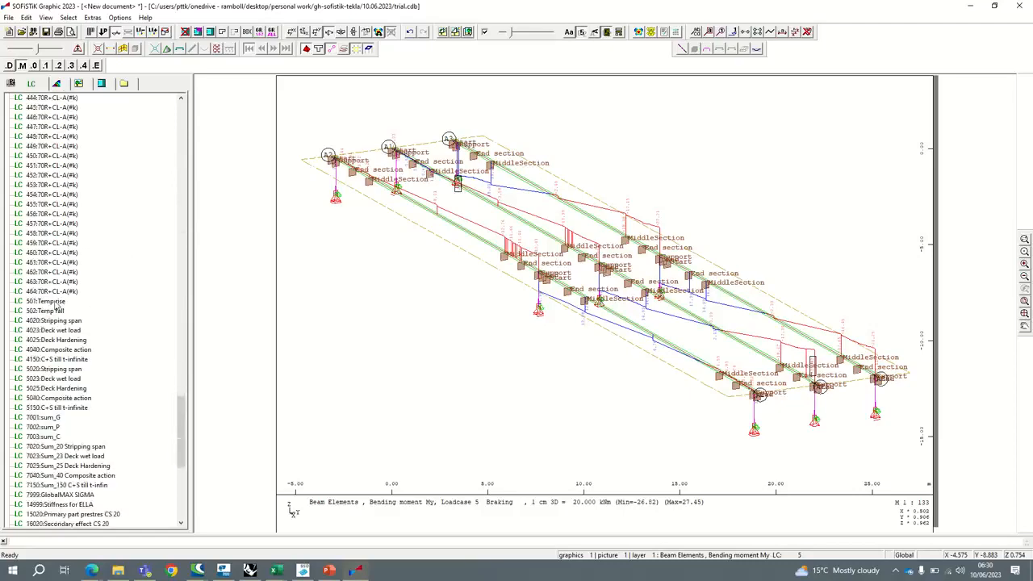
left_click(49, 302)
left_click(48, 312)
scroll(69, 306, "down", 5)
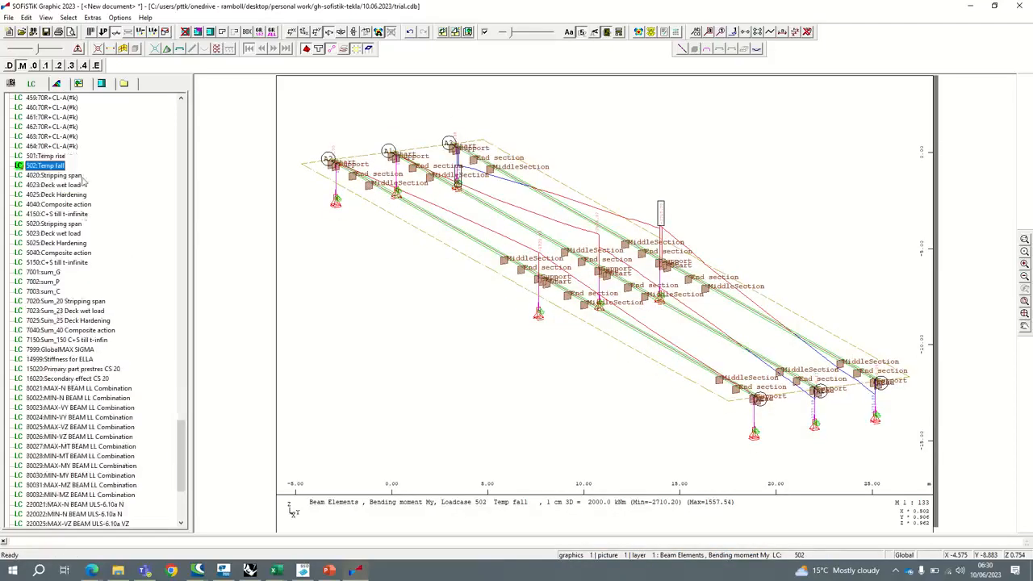
View the My diagrams for construction stage load cases 5020, 5023, 5040 and 5150 and for 7001 sum_G.
left_click(54, 224)
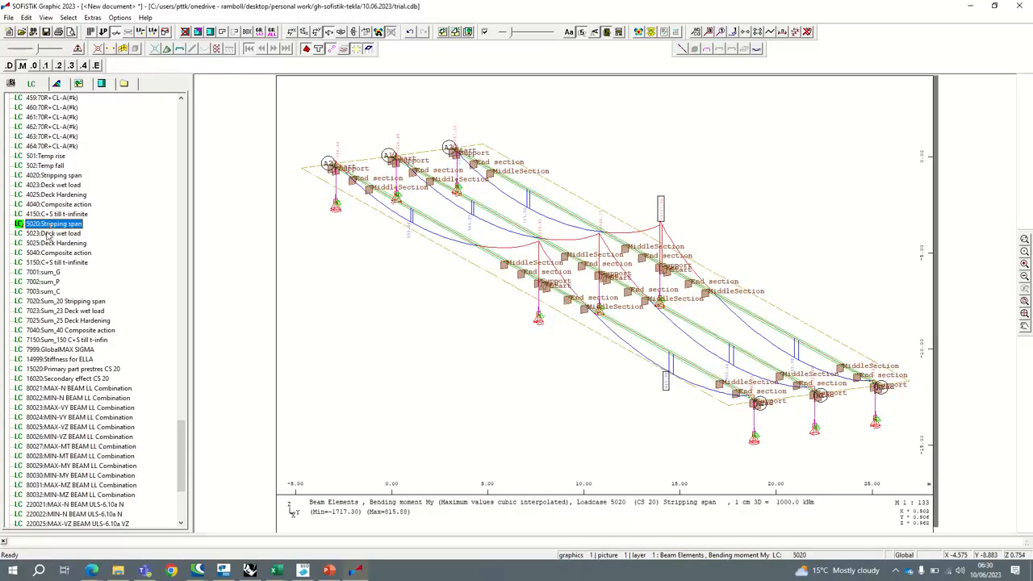
left_click(49, 233)
scroll(46, 245, "down", 1)
left_click(46, 244)
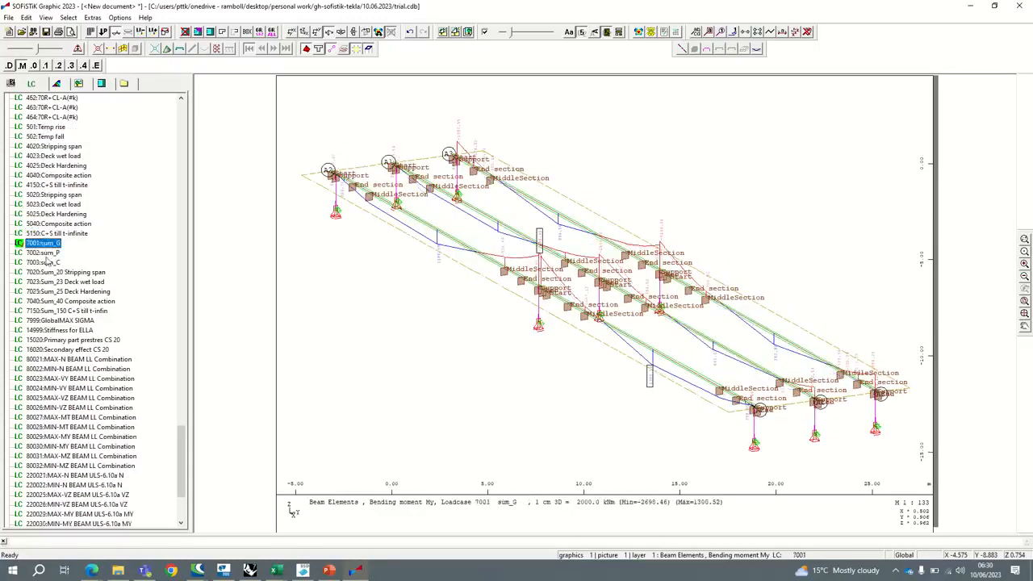
left_click(67, 205)
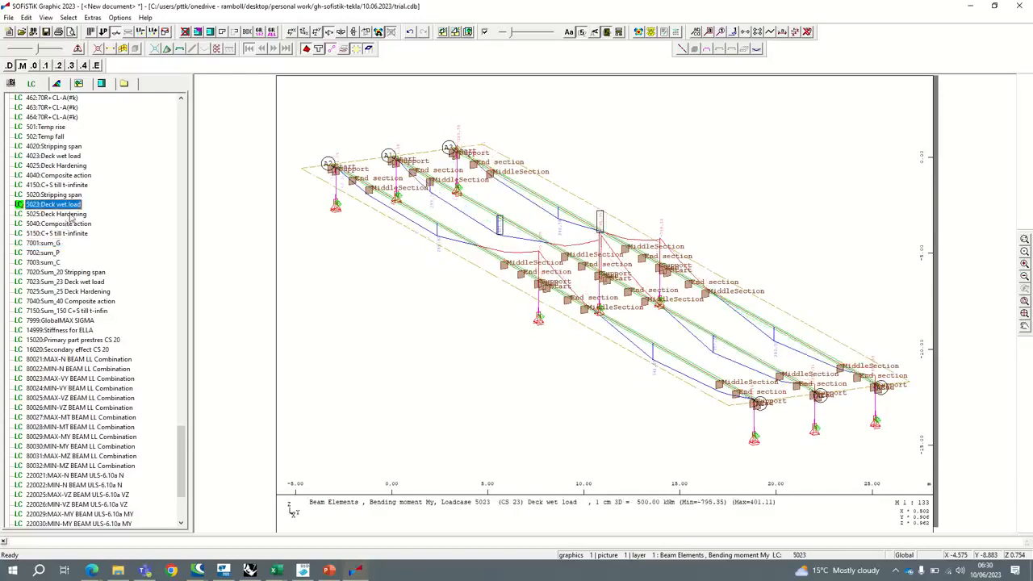
left_click(63, 224)
left_click(59, 233)
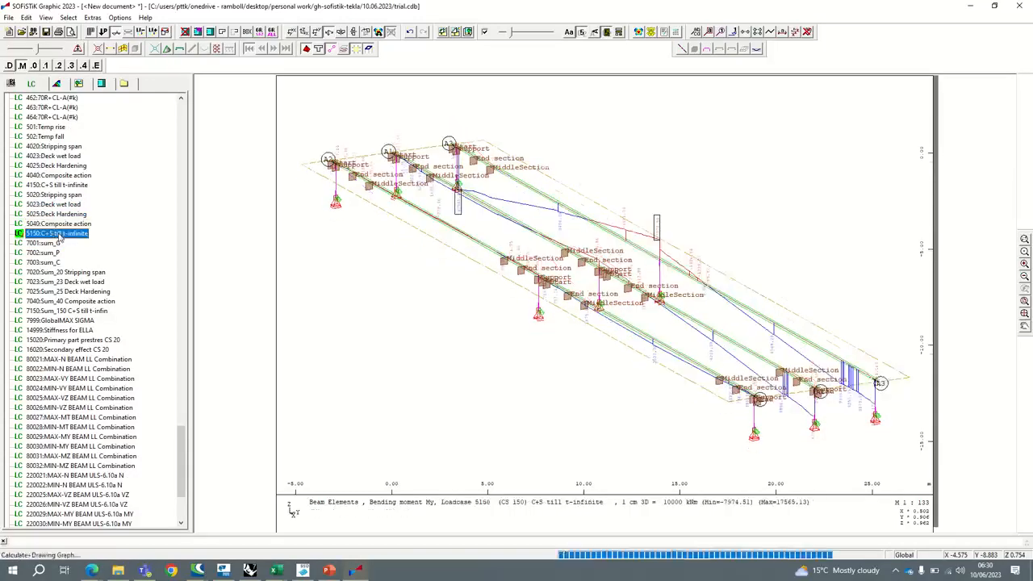
View the My diagrams for the ULS-6.10a MAX-MY and MIN-MY, SLS MIN-VZ and Quasi MAX-VZ combinations.
scroll(125, 295, "down", 4)
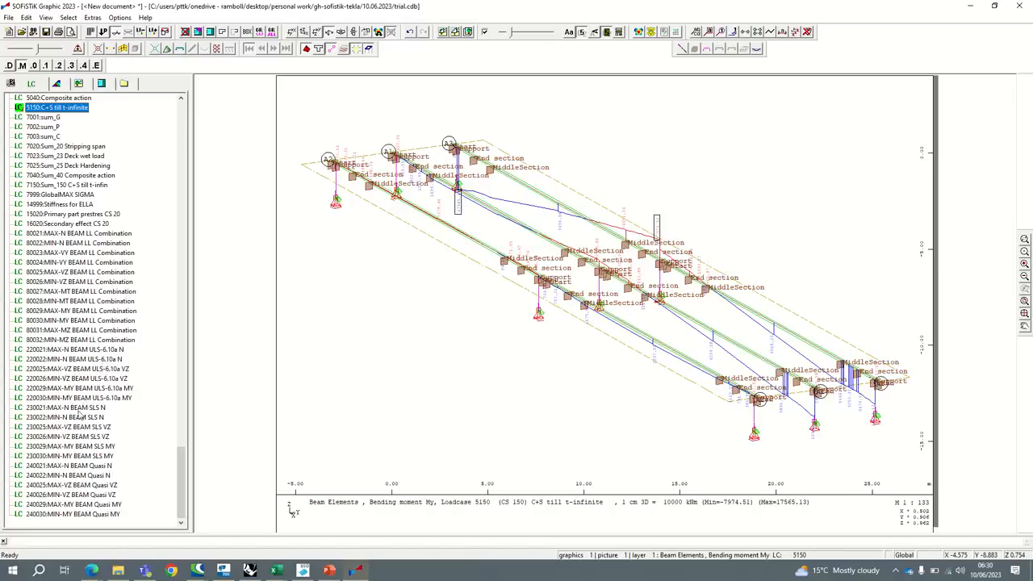
left_click(78, 388)
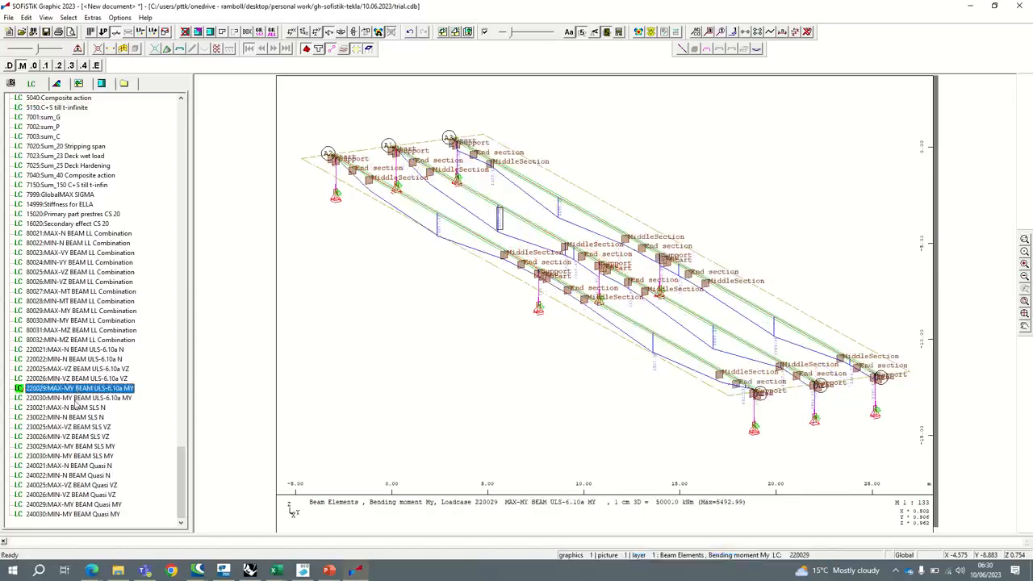
left_click(76, 400)
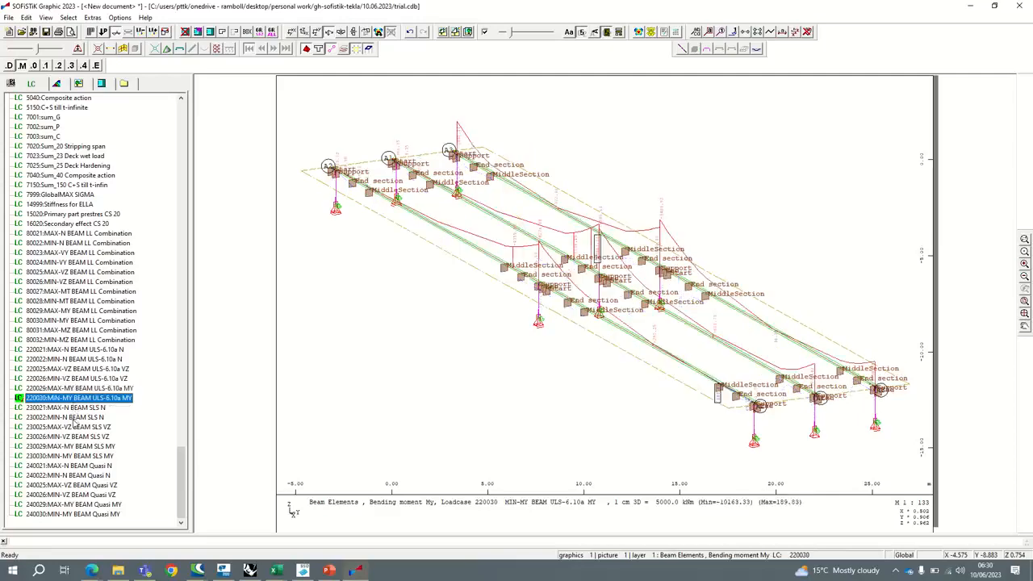
left_click(81, 456)
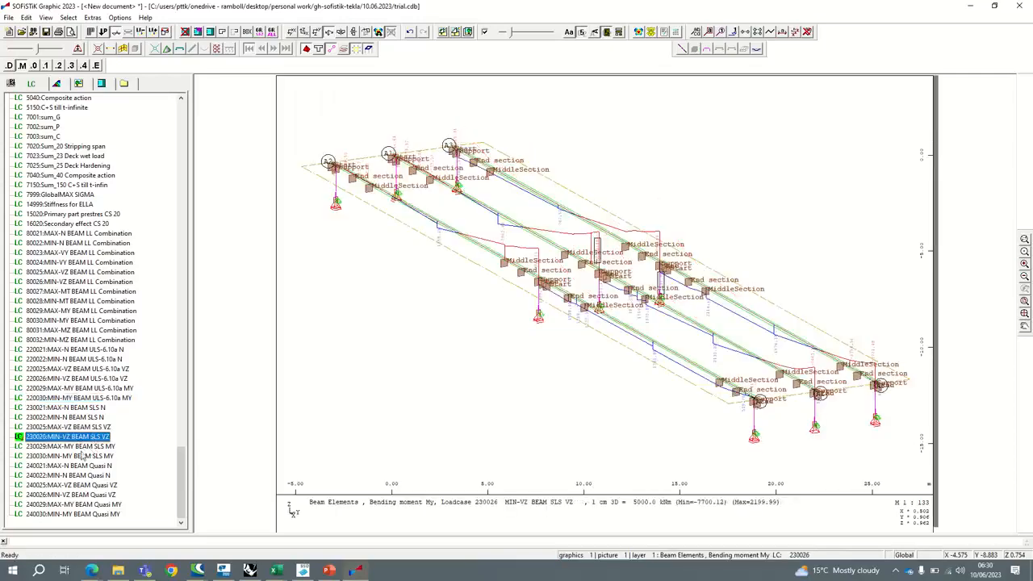
left_click(90, 485)
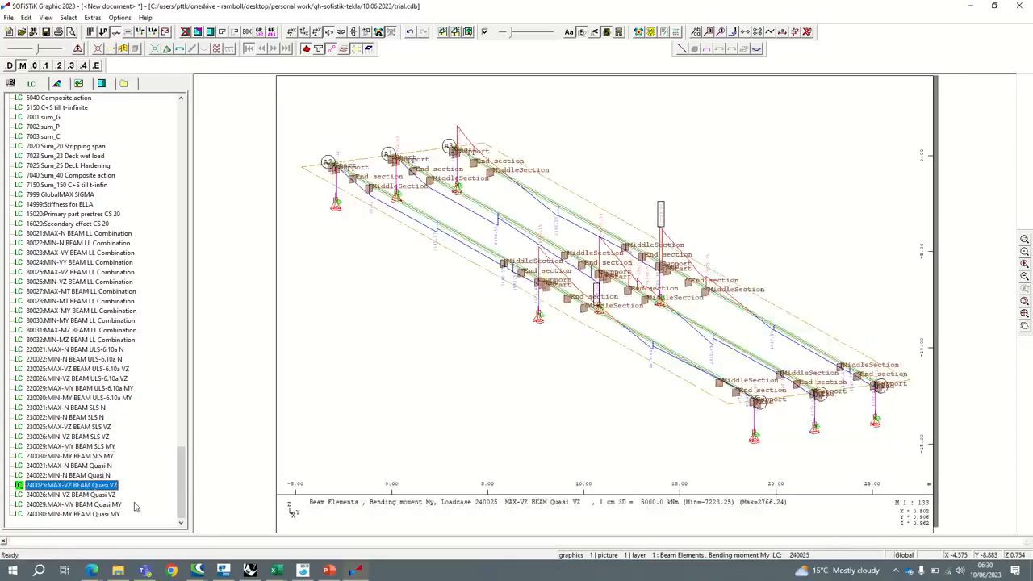
Switch back to Grasshopper and examine the LC variable distribution group's station and value panels.
left_click(253, 570)
scroll(458, 193, "down", 3)
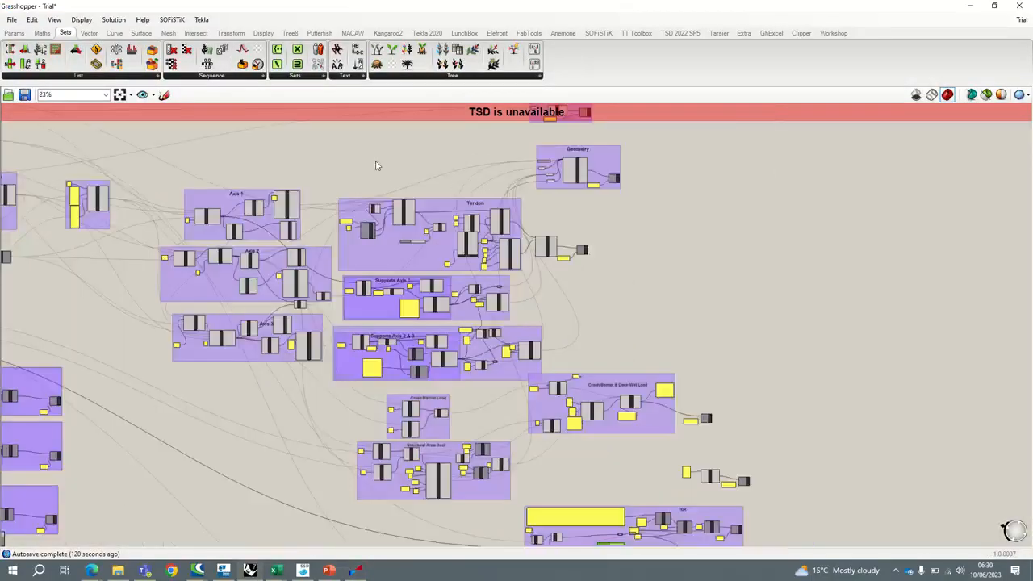
right_click_drag(374, 165, 608, 186)
scroll(268, 238, "up", 3)
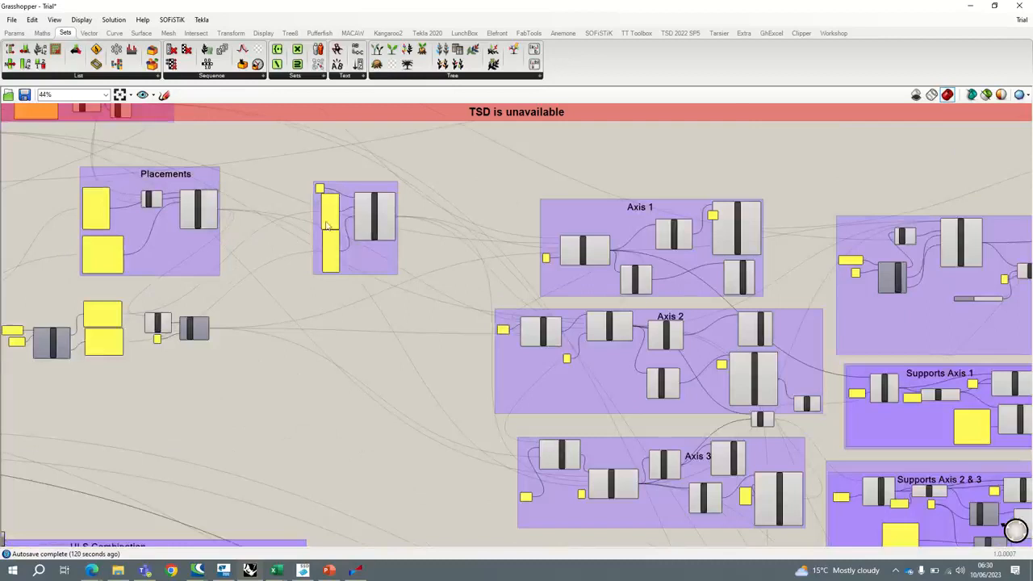
scroll(329, 224, "up", 4)
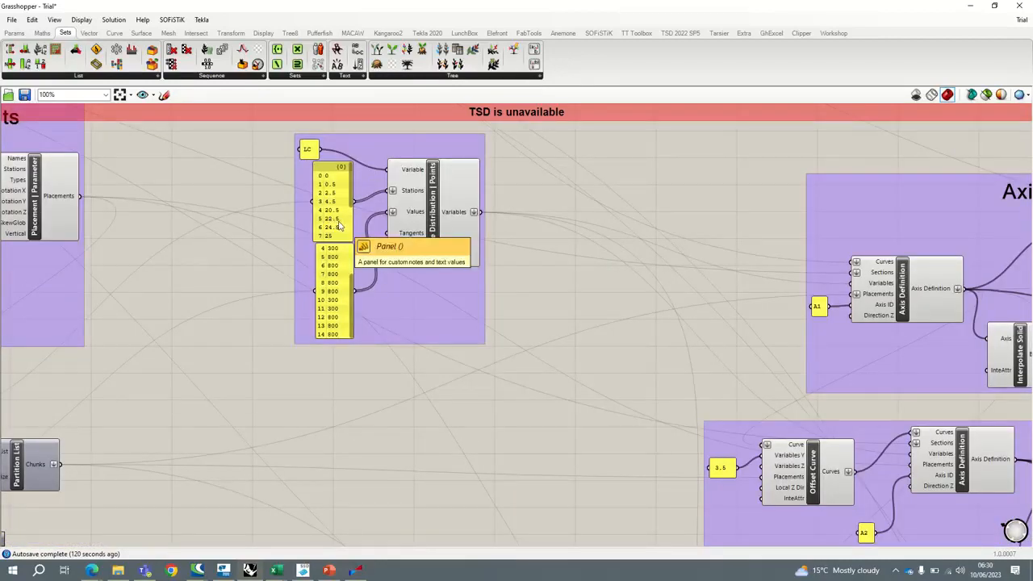
Switch to SOFiSTiK Structural Desktop and view the bridge model from above and from the side in System Visualization.
left_click(305, 571)
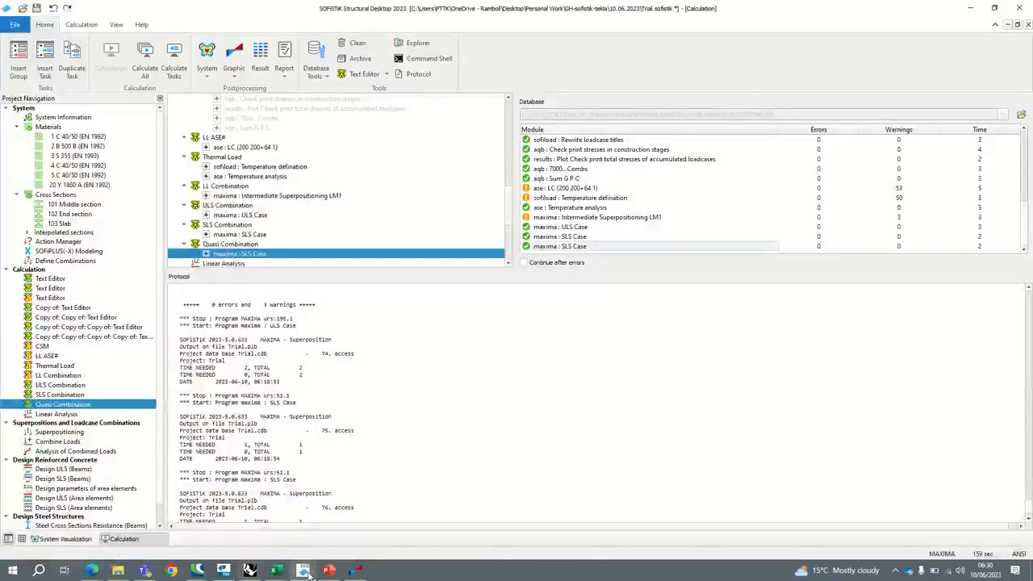
left_click(86, 539)
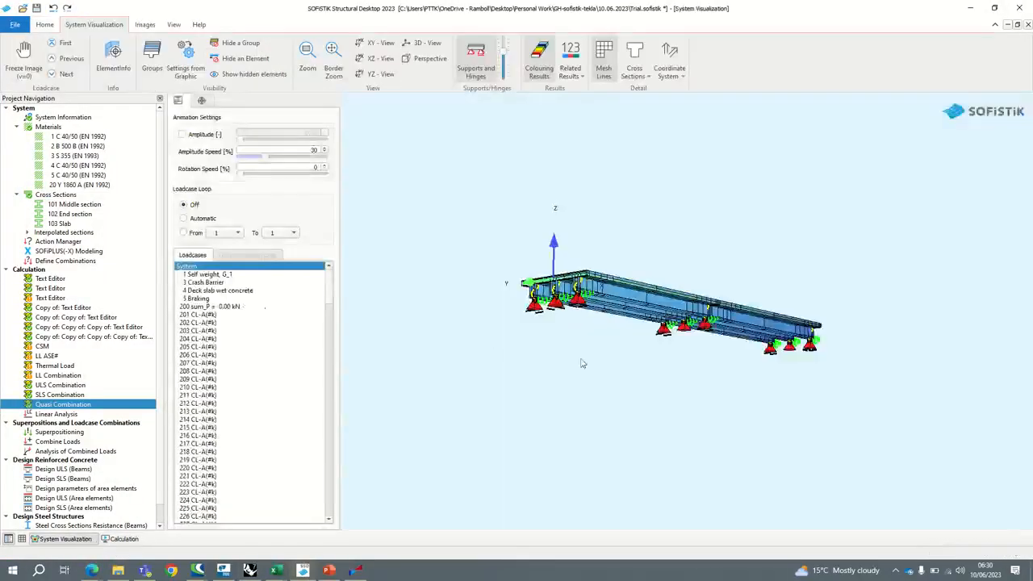
left_click_drag(582, 364, 647, 411)
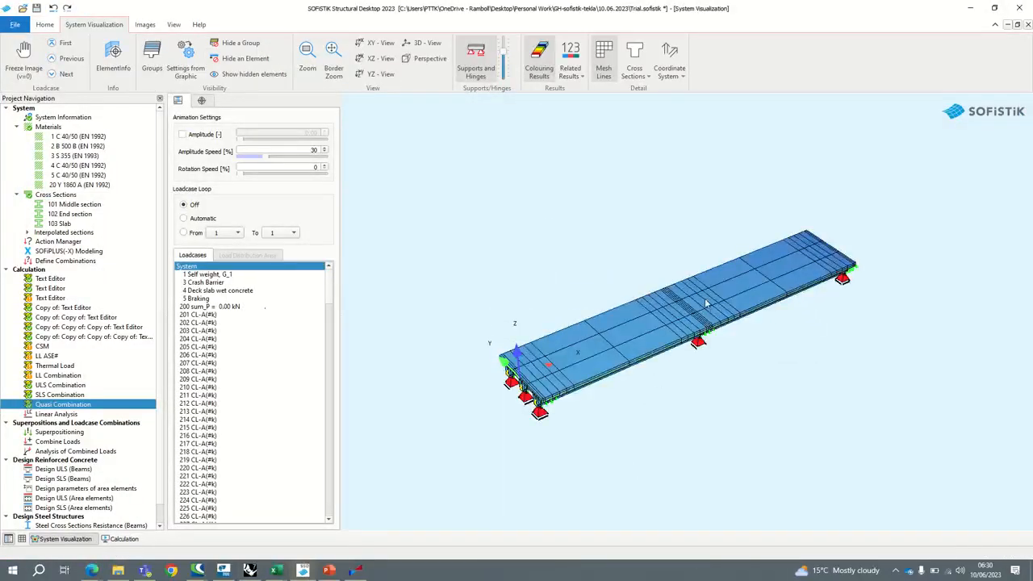
left_click_drag(730, 374, 636, 278)
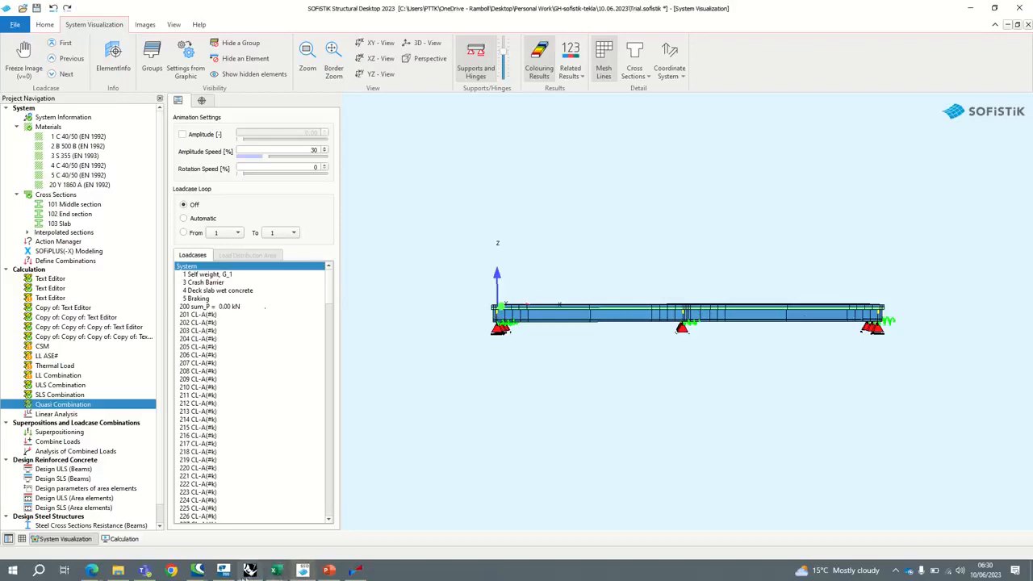
Look over the Axis groups in Grasshopper, and switch to Tekla Structures to view the bridge deck model.
left_click(250, 570)
scroll(521, 279, "down", 3)
scroll(649, 280, "up", 1)
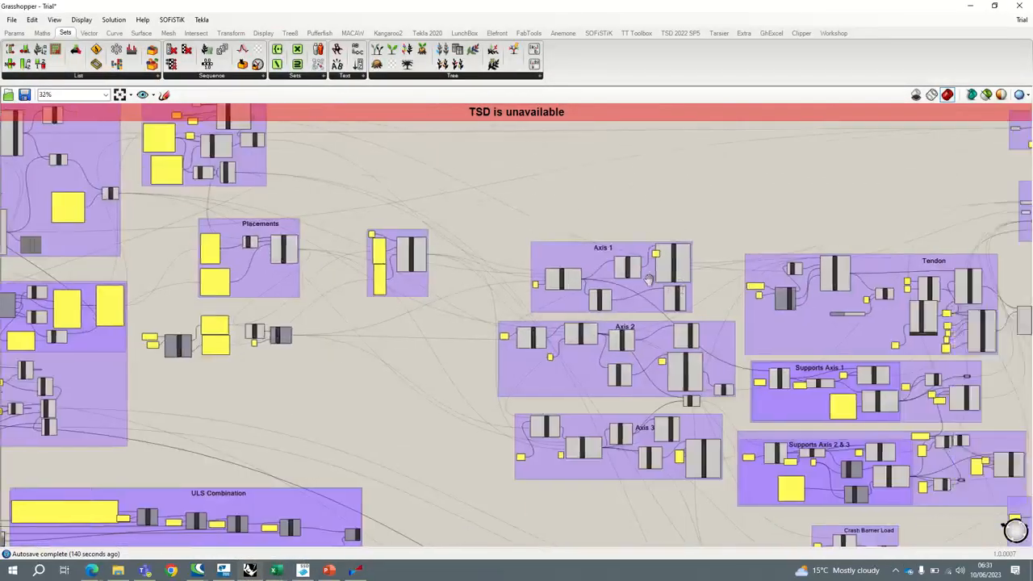
right_click_drag(649, 279, 612, 275)
left_click(224, 570)
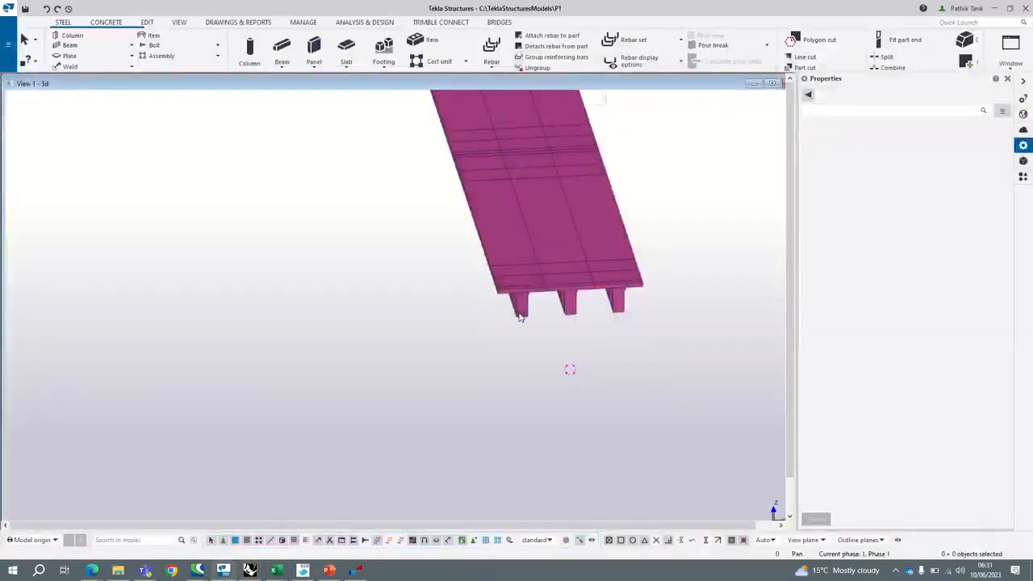
right_click(525, 347)
left_click(487, 352)
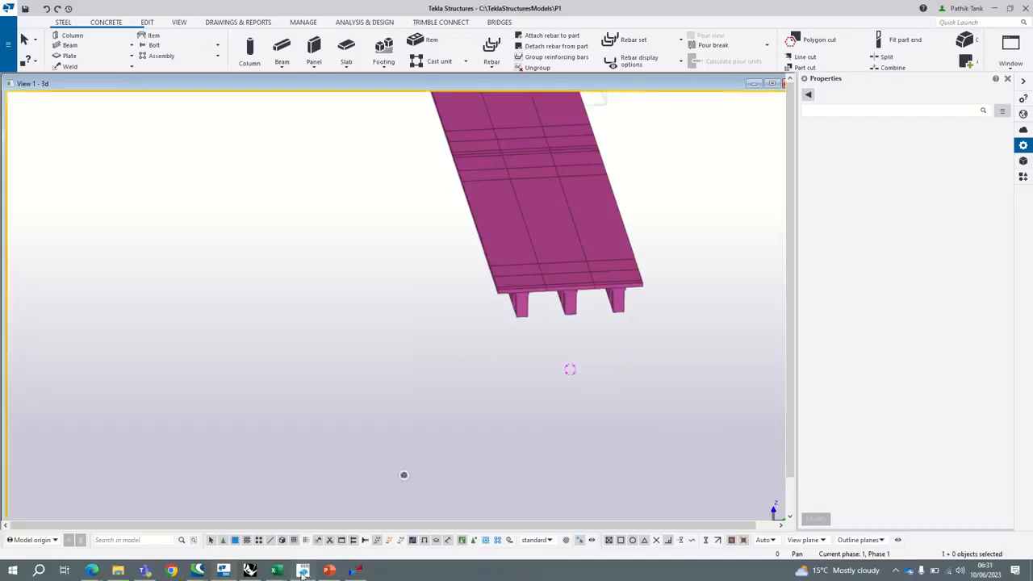
Select the Axis 1 Item component in Grasshopper and check which concrete items it corresponds to in Tekla Structures.
left_click(249, 570)
scroll(610, 295, "up", 3)
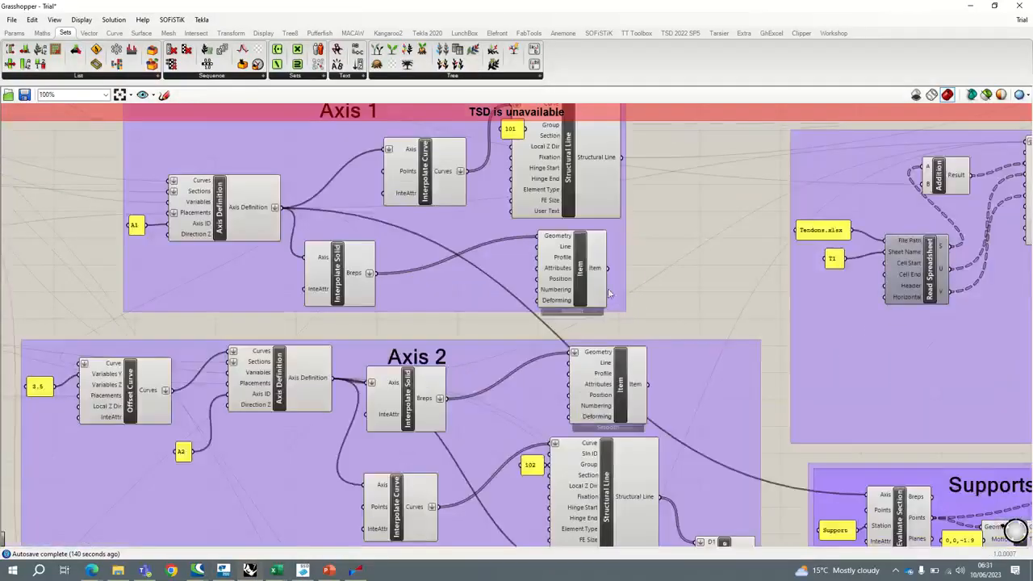
left_click(604, 293)
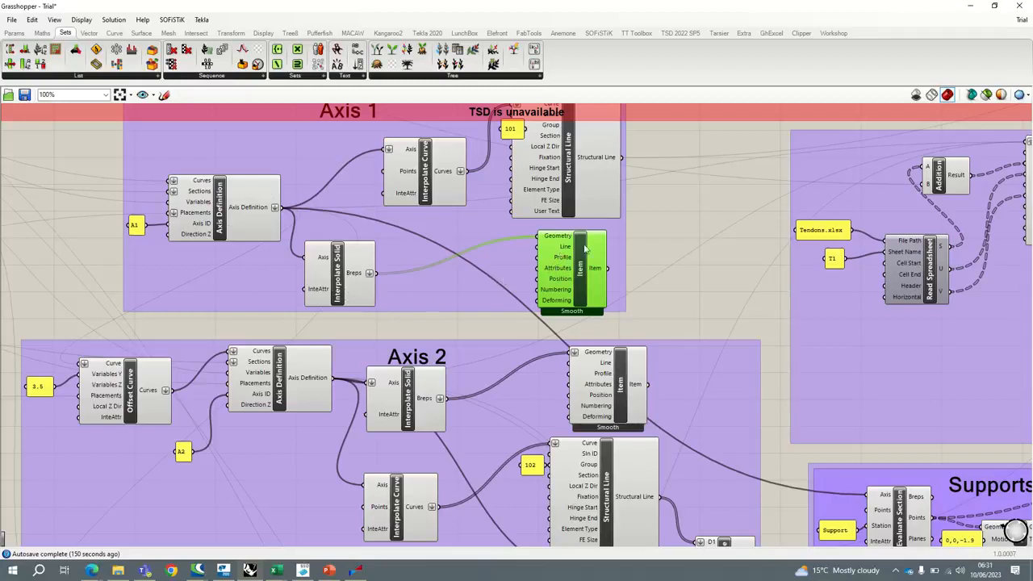
left_click(226, 570)
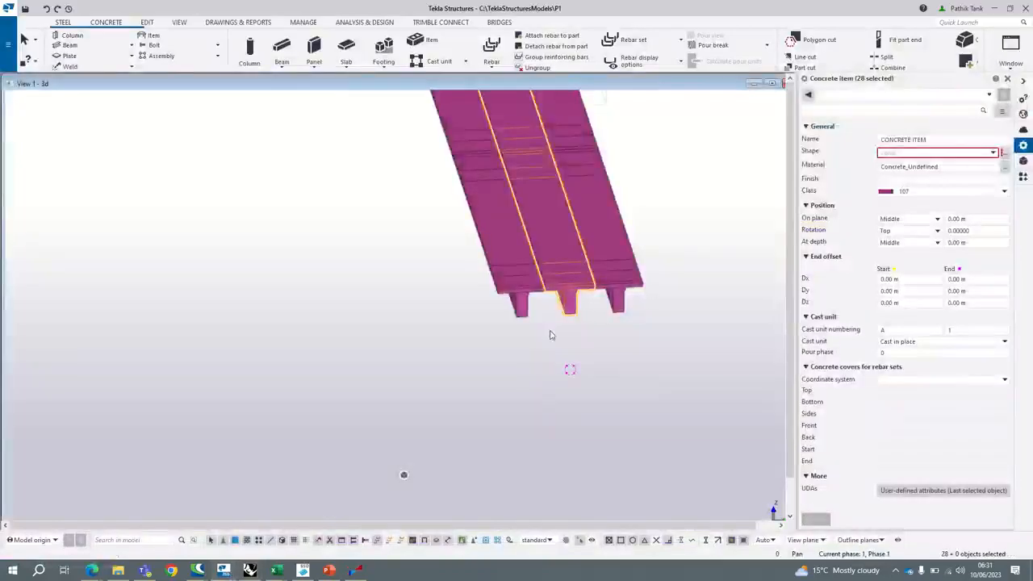
left_click(477, 349)
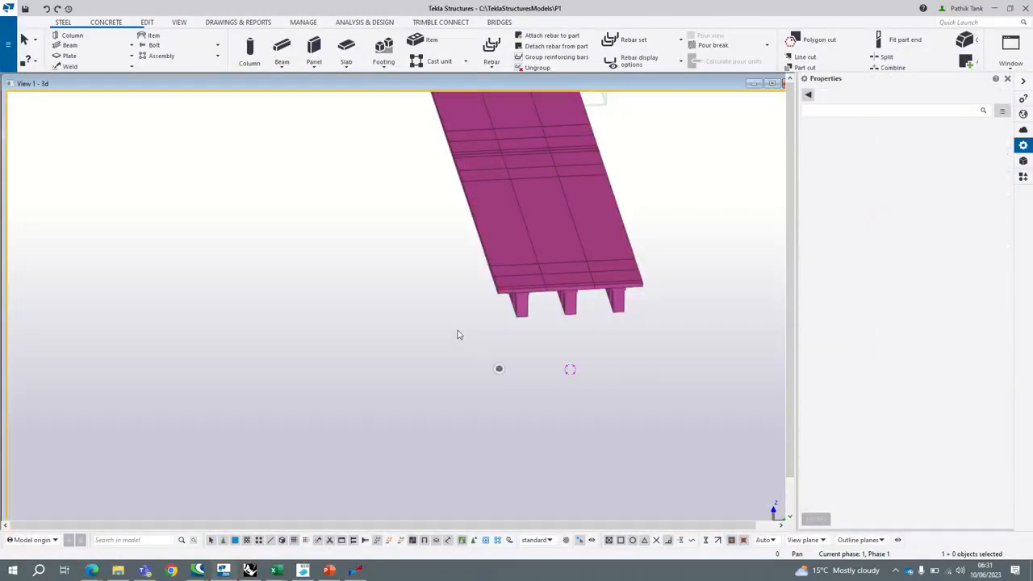
Inspect the underside of the bridge deck and its three girders along their length in the Tekla 3D view.
right_click(458, 331)
left_click(440, 321)
middle_click_drag(482, 328, 535, 245, "ctrl")
middle_click_drag(445, 397, 444, 302, "ctrl")
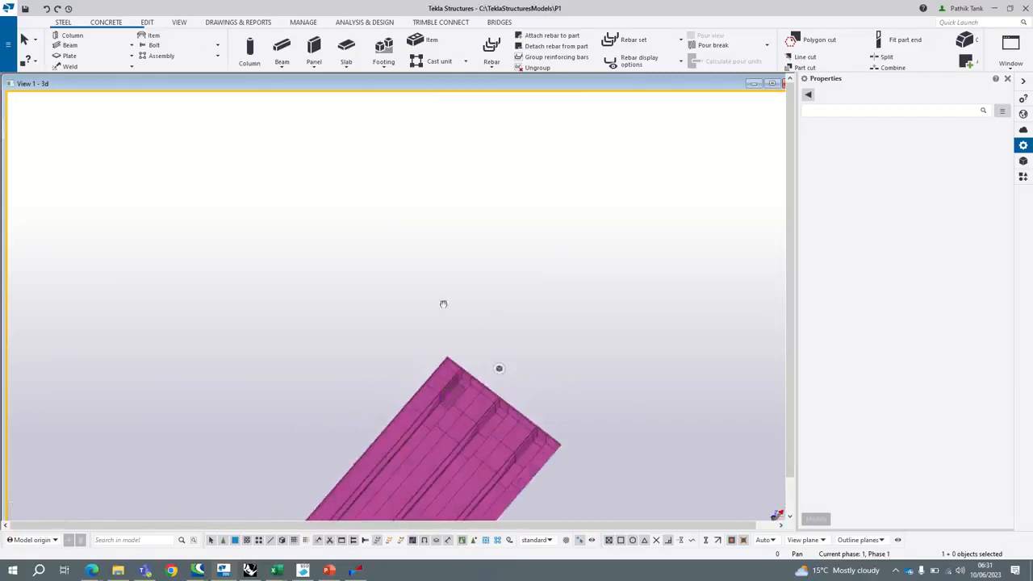
middle_click_drag(430, 432, 486, 250)
middle_click_drag(365, 441, 505, 305)
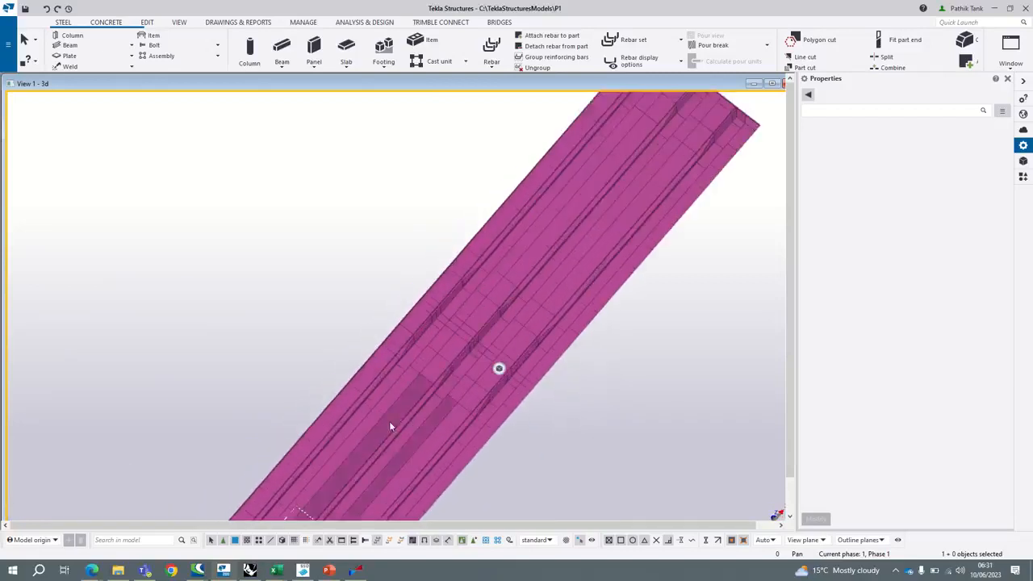
middle_click_drag(389, 422, 478, 327)
middle_click_drag(400, 400, 658, 329, "ctrl")
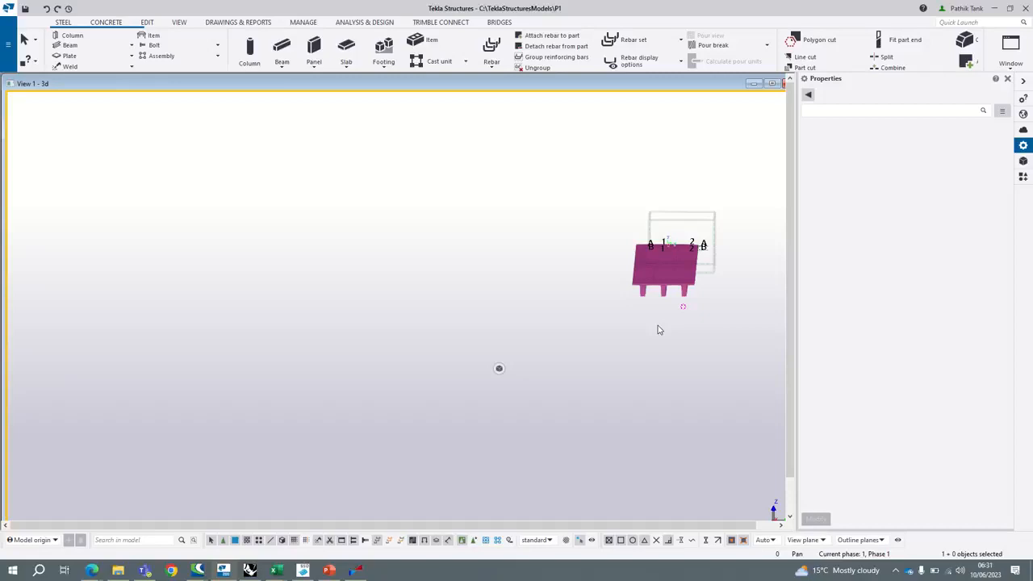
Bring up the Tendons.xlsx and Input.xlsx workbooks and review the Web Thickness column on Sheet3 of Input.xlsx.
left_click(276, 570)
left_click(288, 538)
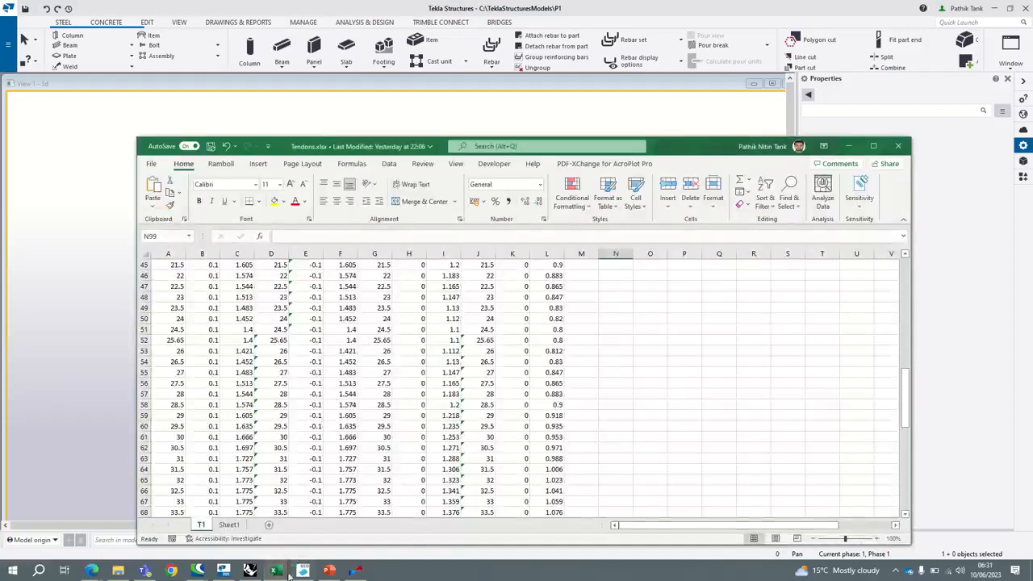
mouse_move(276, 570)
left_click(216, 534)
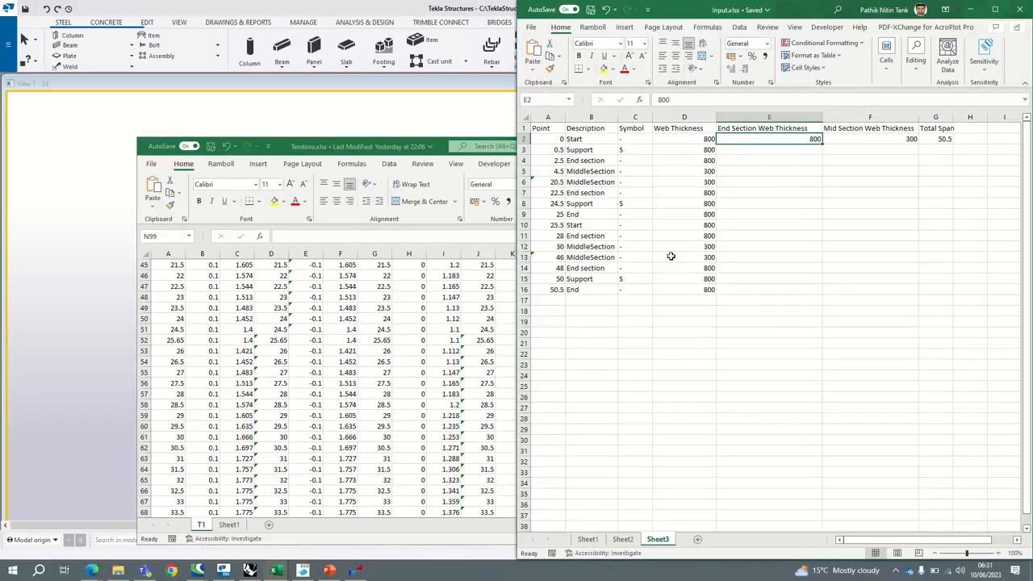
left_click(686, 216)
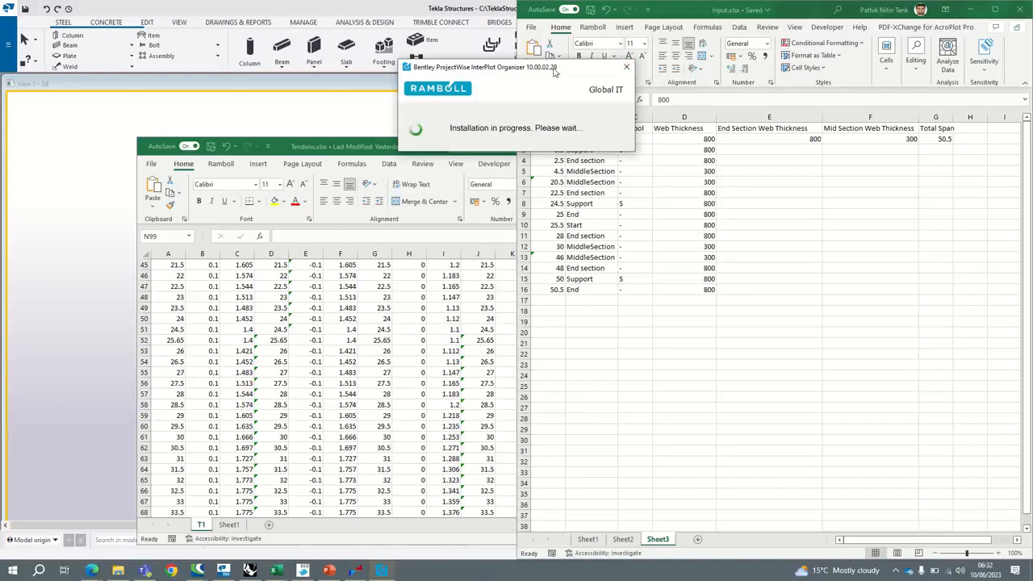
Dismiss the Bentley ProjectWise InterPlot Organizer installation dialog.
left_click_drag(554, 74, 753, 171)
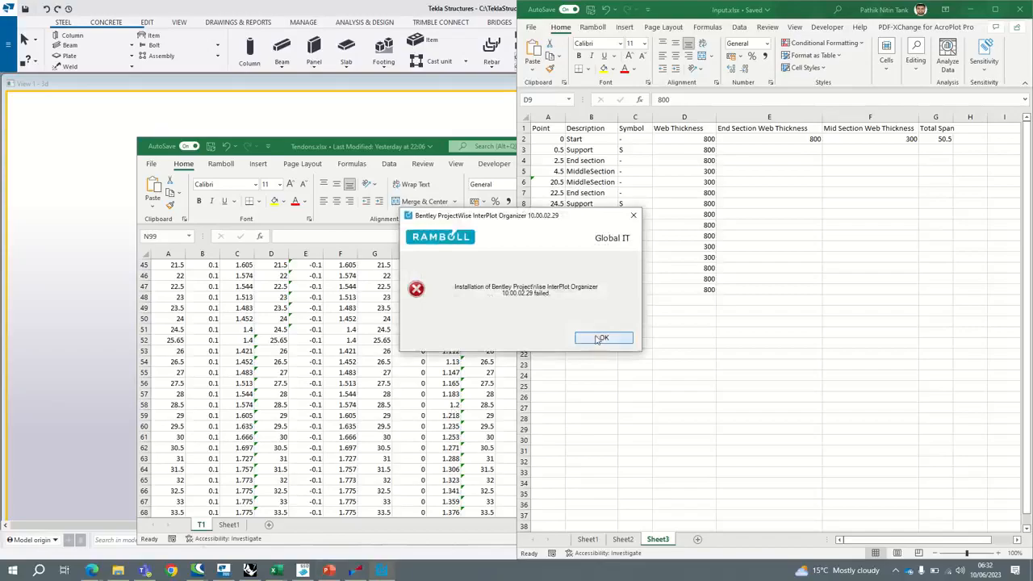
left_click(604, 340)
Switch to Grasshopper and examine the Tendon group's spreadsheet input, construction stages, jacking force and PT System values.
left_click(252, 570)
scroll(700, 265, "down", 5)
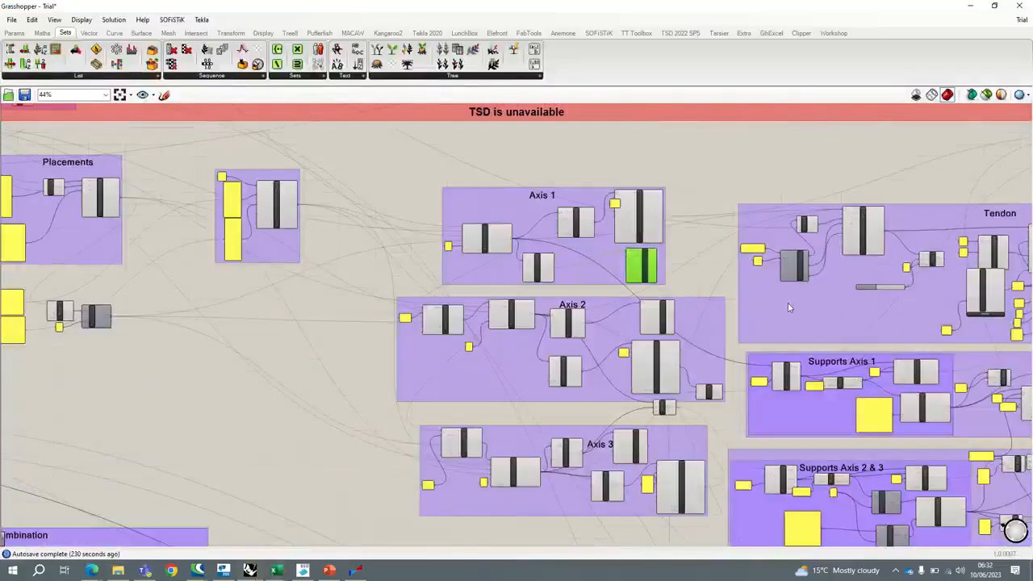
right_click_drag(809, 299, 672, 293)
scroll(672, 293, "down", 3)
scroll(757, 279, "up", 8)
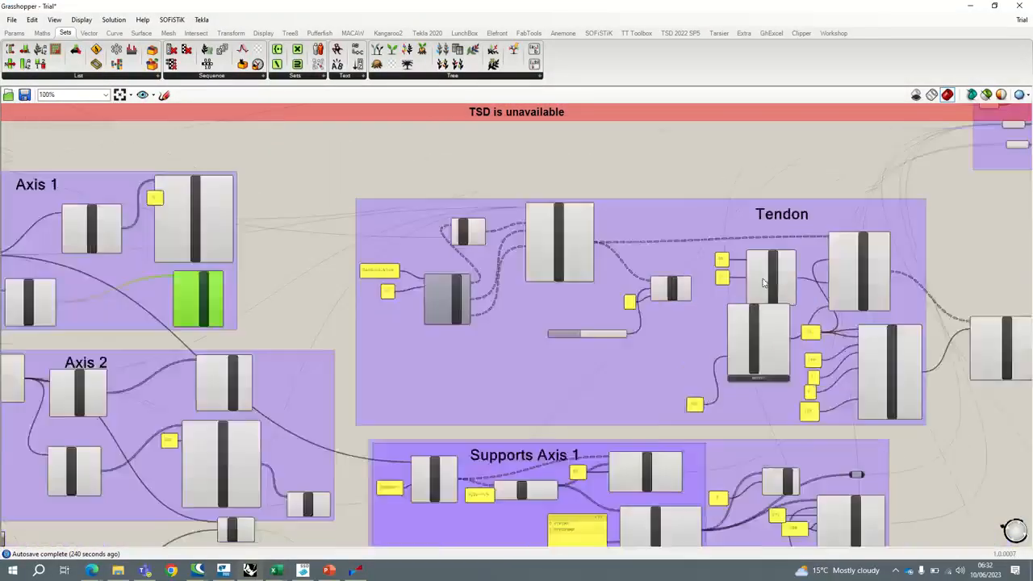
scroll(678, 310, "down", 1)
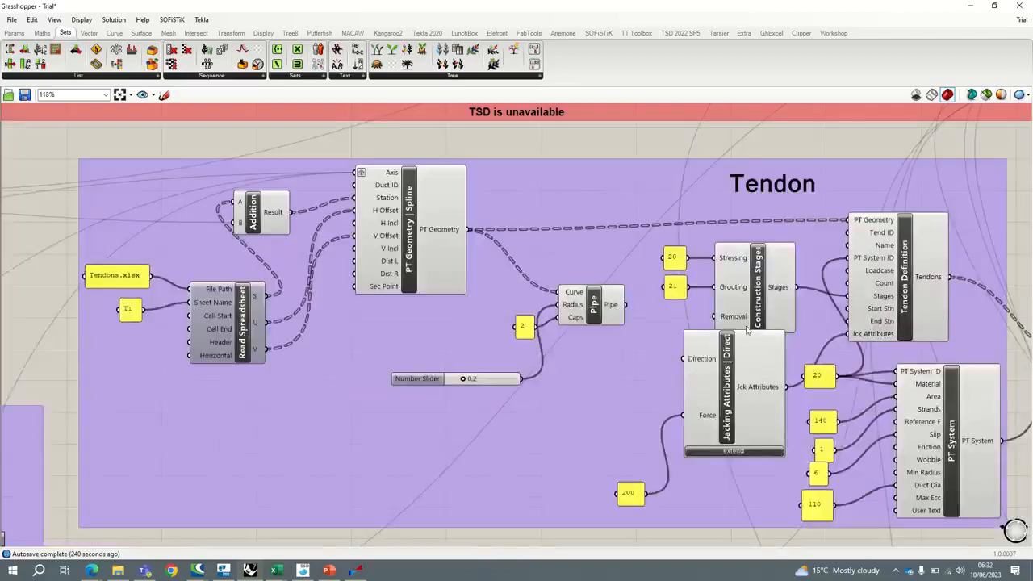
scroll(847, 432, "down", 1)
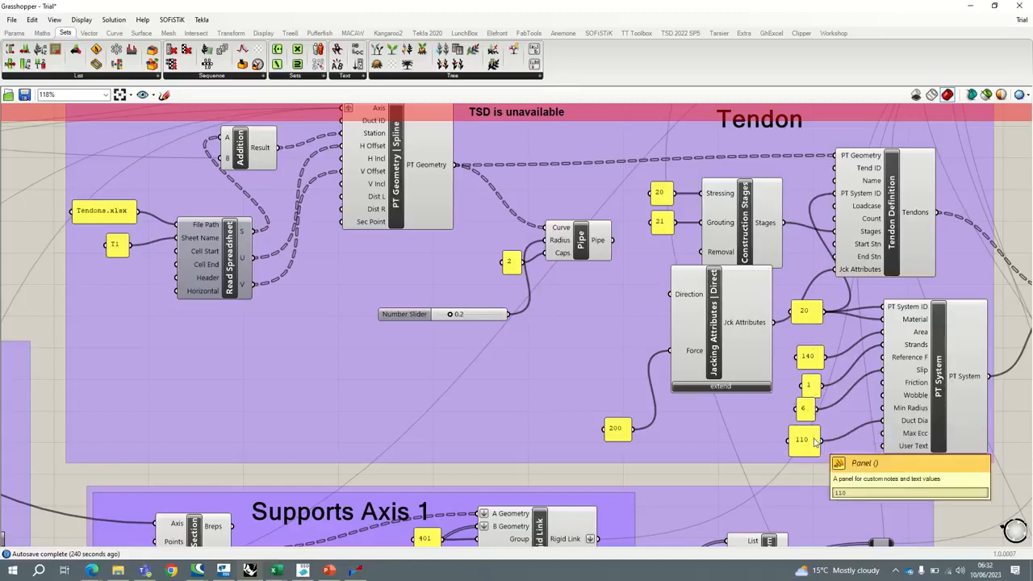
scroll(908, 386, "up", 3)
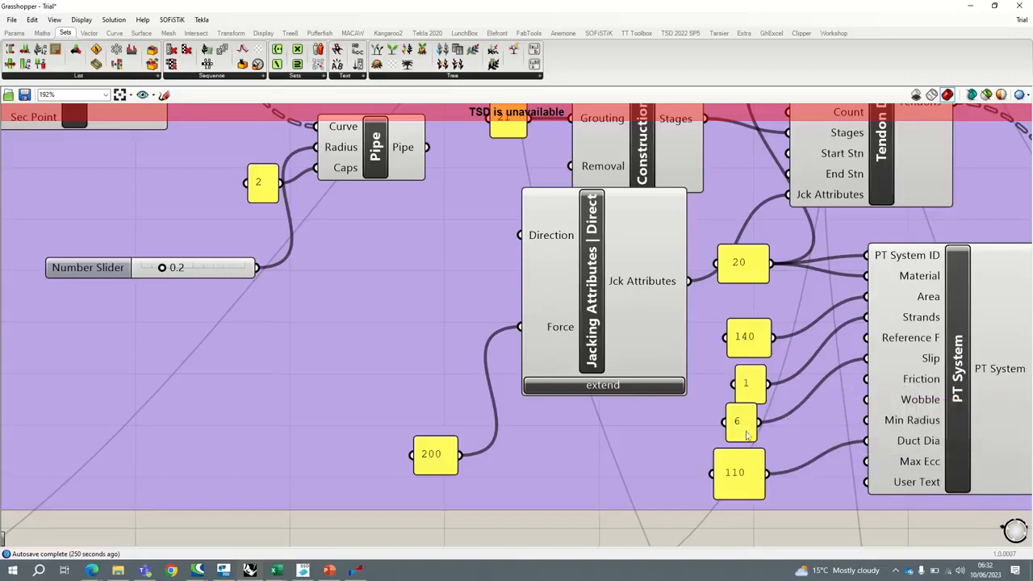
scroll(748, 434, "down", 6)
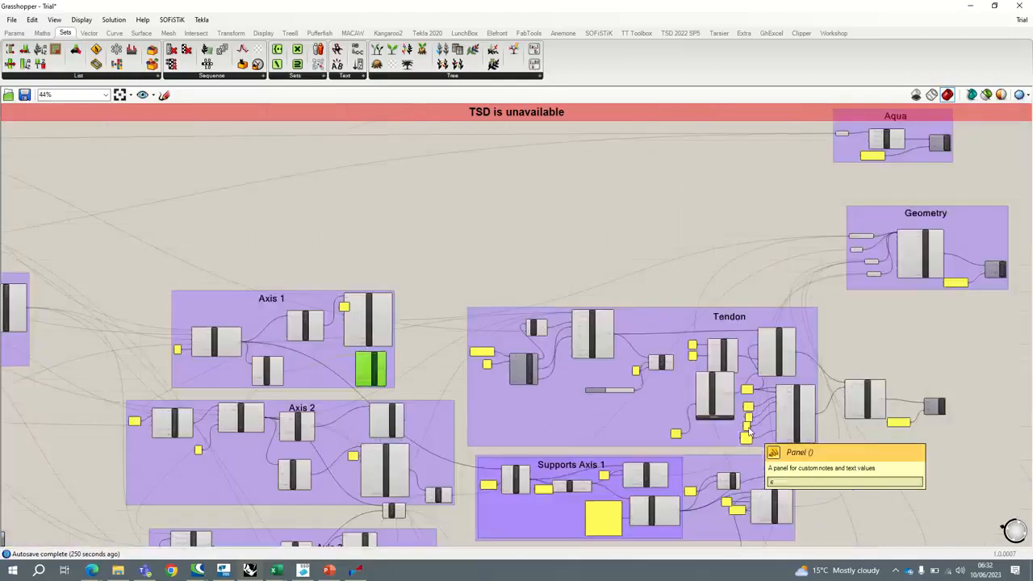
Look over the Axis, Tendon, Placements and Input groups across the Grasshopper definition.
scroll(748, 435, "down", 3)
right_click_drag(638, 334, 802, 265)
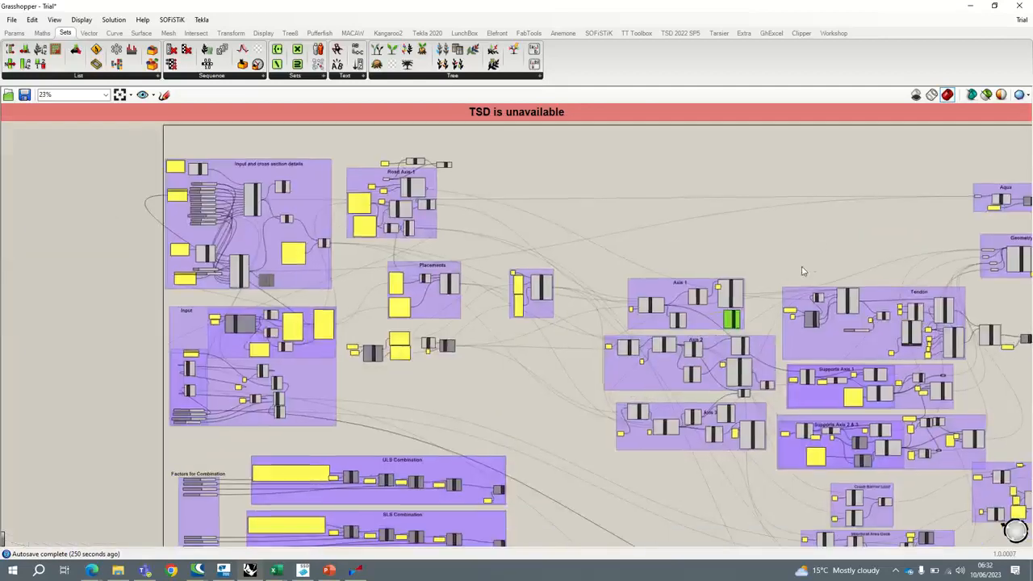
scroll(742, 314, "up", 6)
scroll(750, 316, "down", 6)
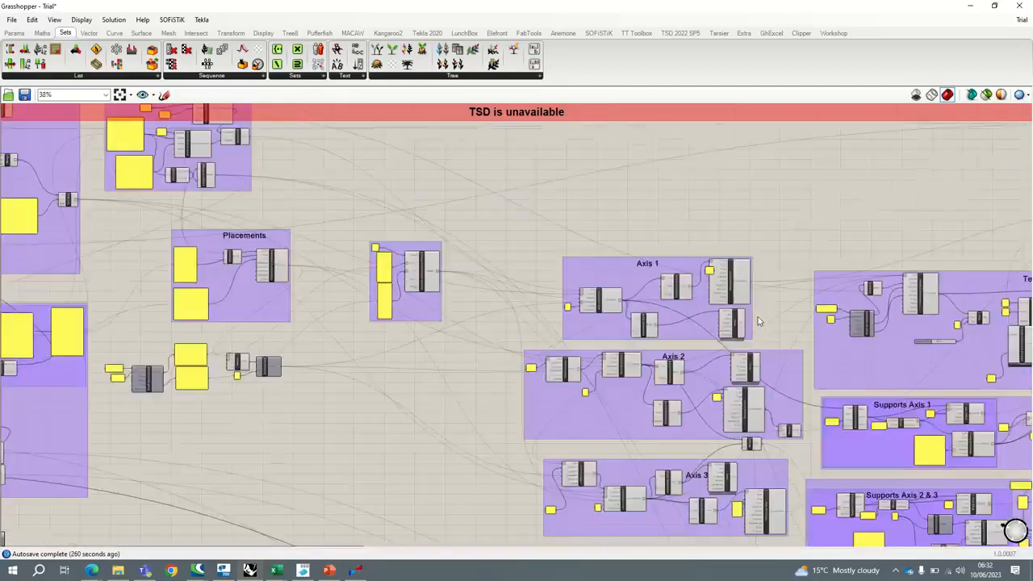
right_click_drag(613, 261, 740, 230)
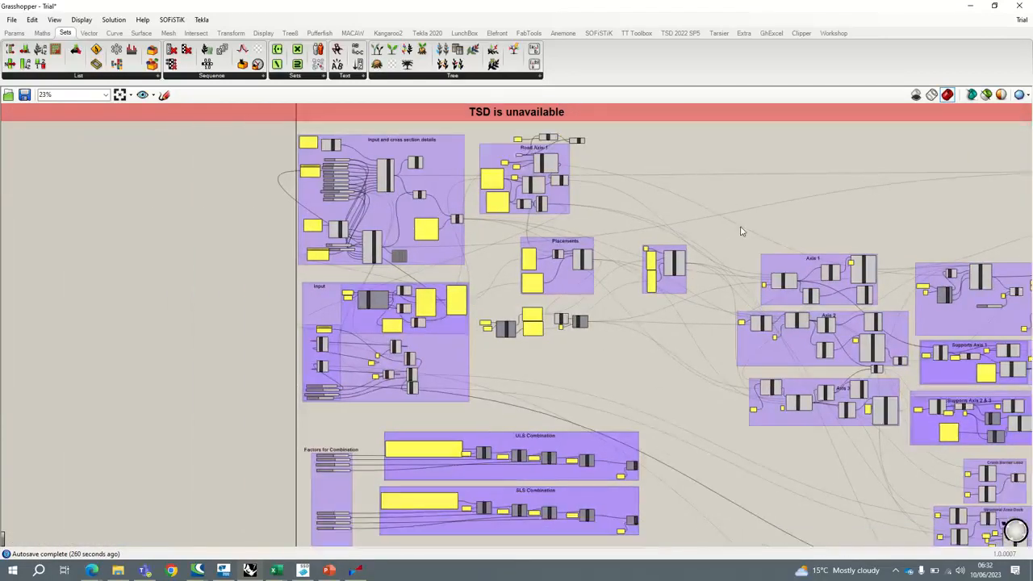
scroll(673, 305, "down", 1)
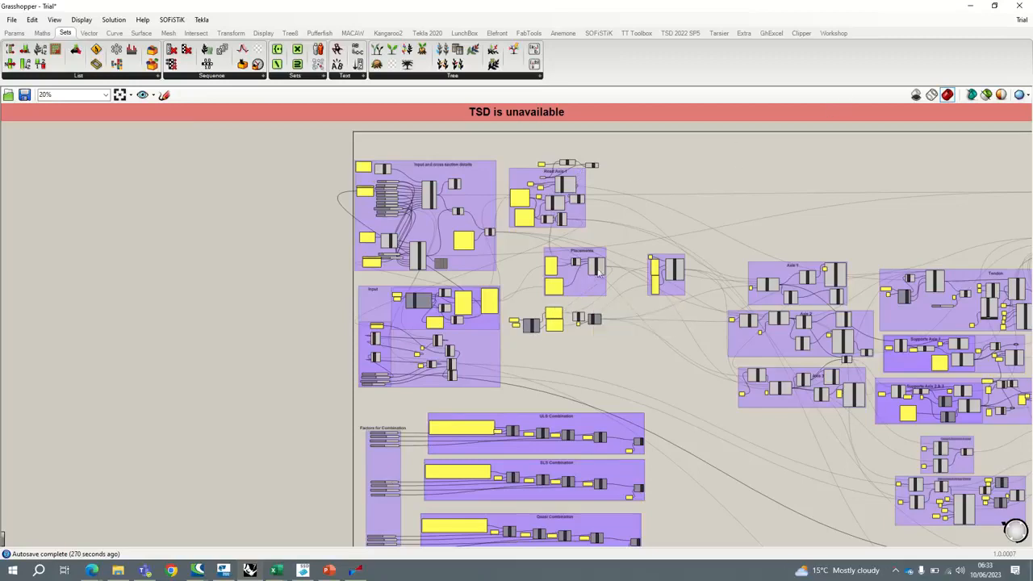
scroll(597, 266, "up", 3)
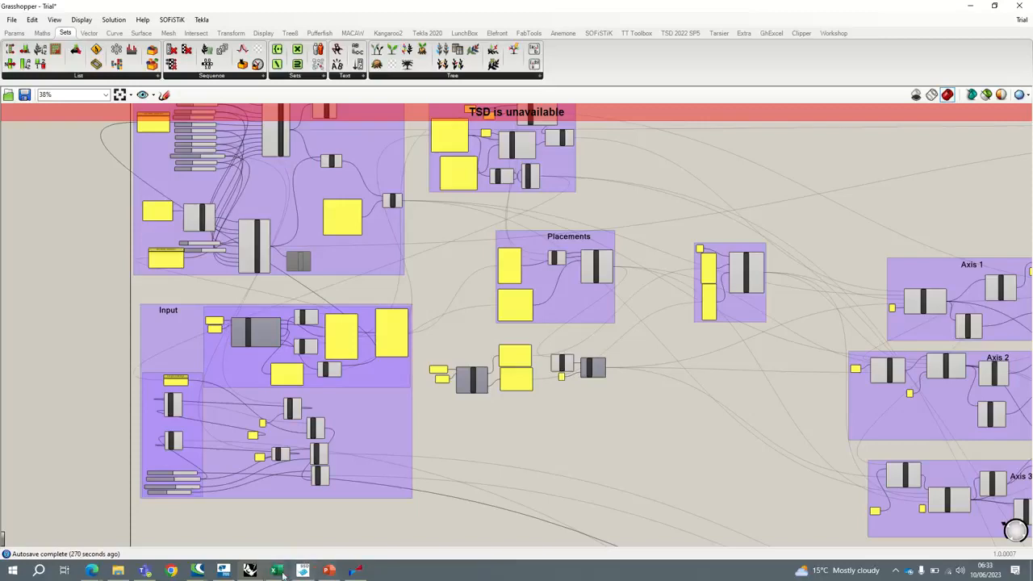
Switch to Input.xlsx and clear rows 10 to 16 on Sheet2.
mouse_move(276, 571)
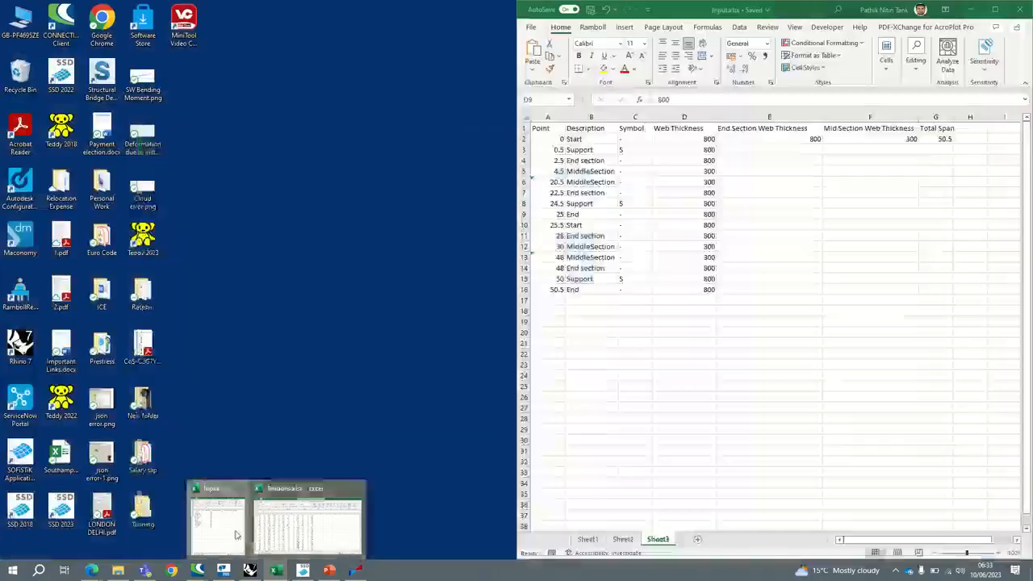
left_click(218, 525)
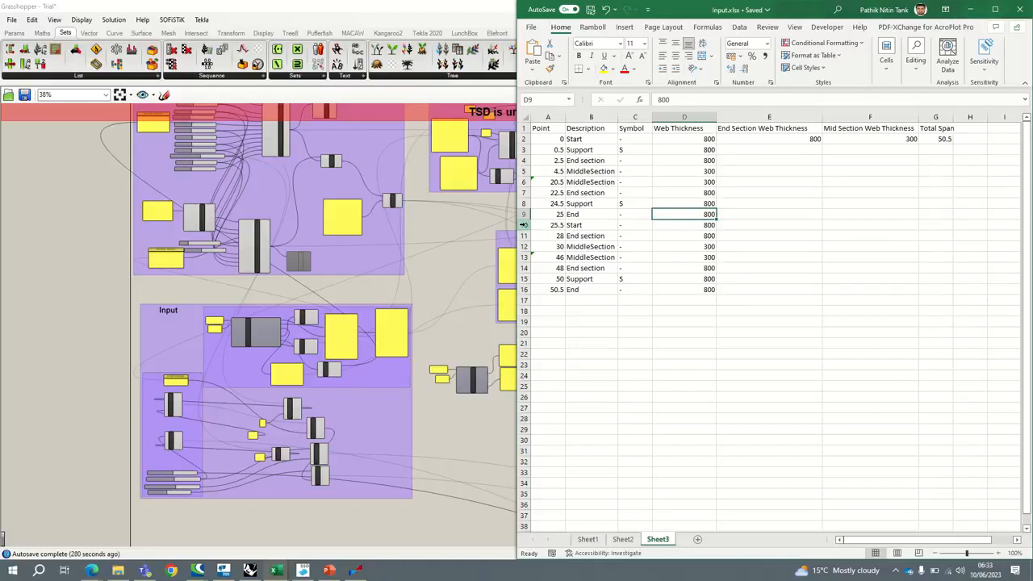
left_click(622, 539)
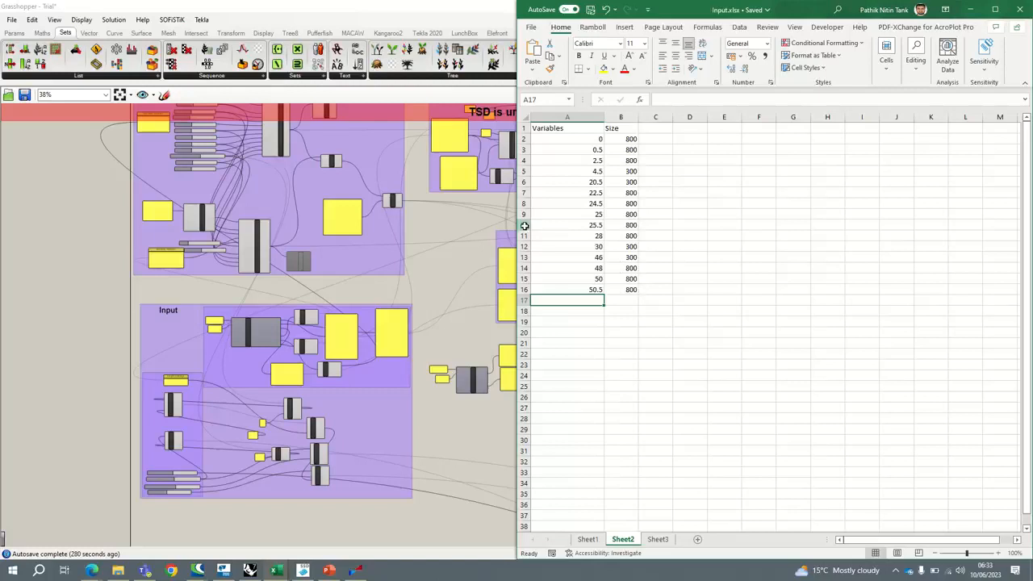
left_click_drag(525, 226, 515, 288)
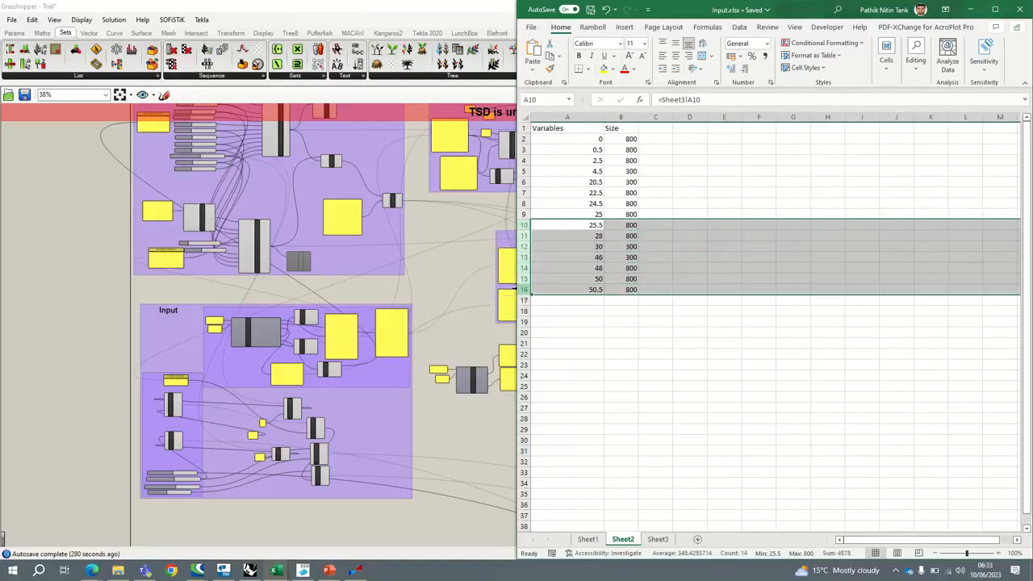
key("Delete")
left_click(631, 322)
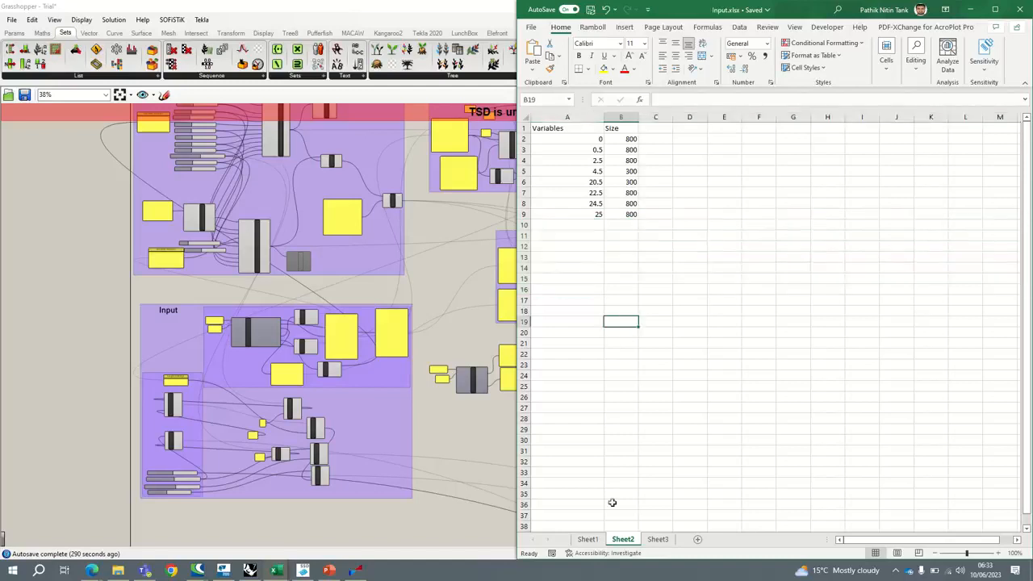
Clear rows 11 to 16 of the point table on Sheet3.
left_click(657, 539)
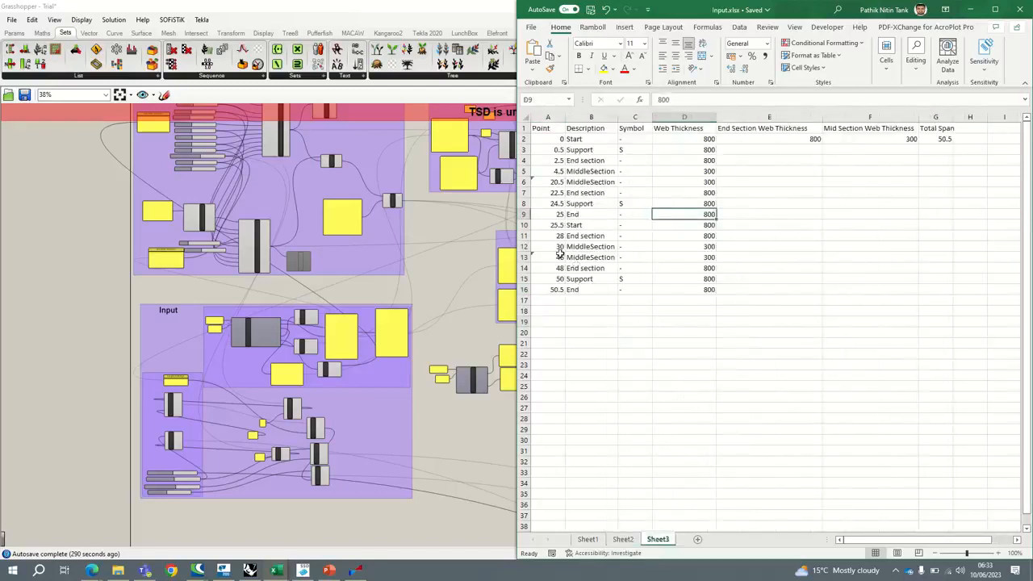
left_click_drag(523, 235, 521, 290)
key("Delete")
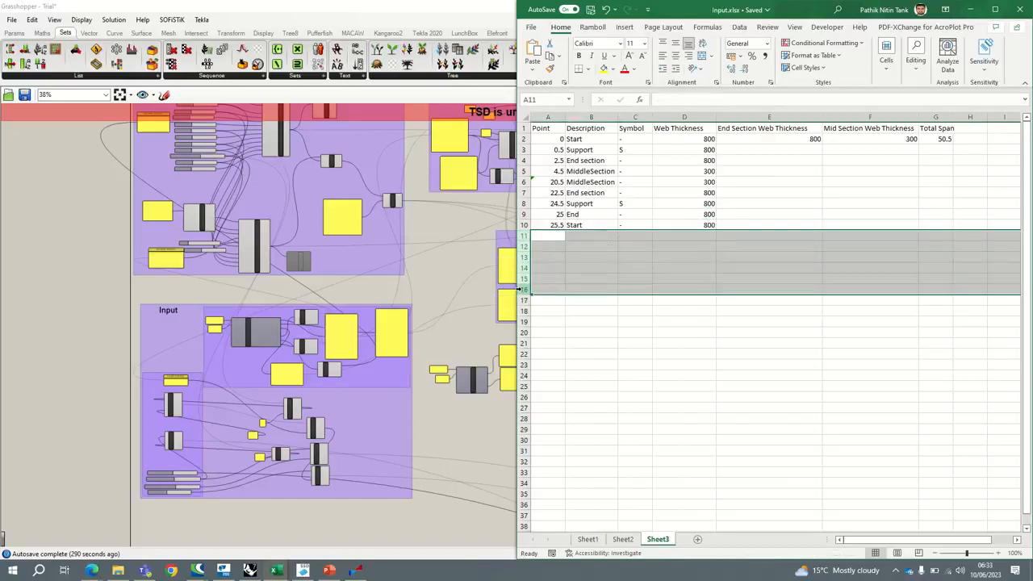
left_click(604, 312)
Add a row 10 entry on Sheet2 with variable 25.5 and size 800.
left_click(622, 539)
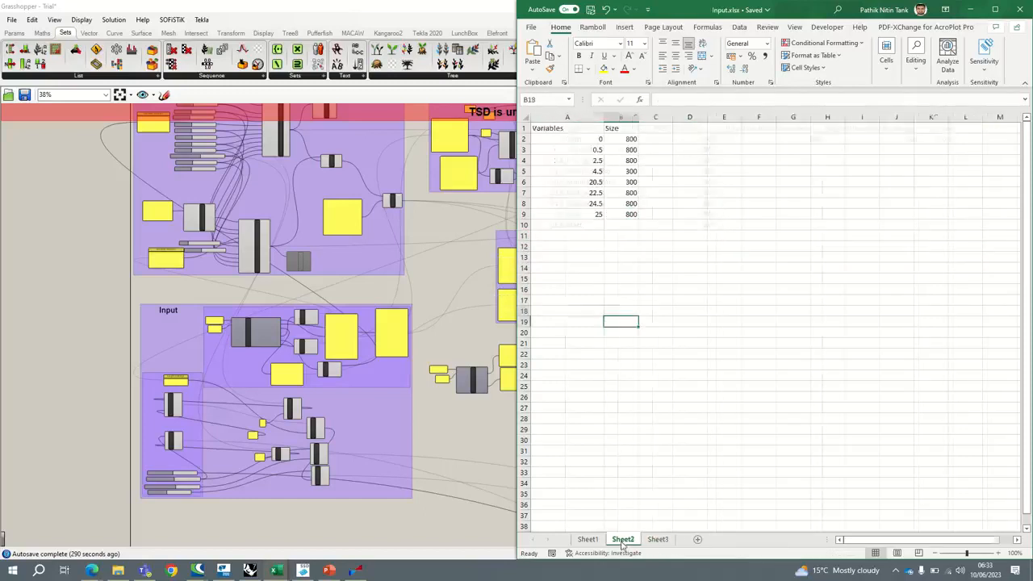
left_click(581, 223)
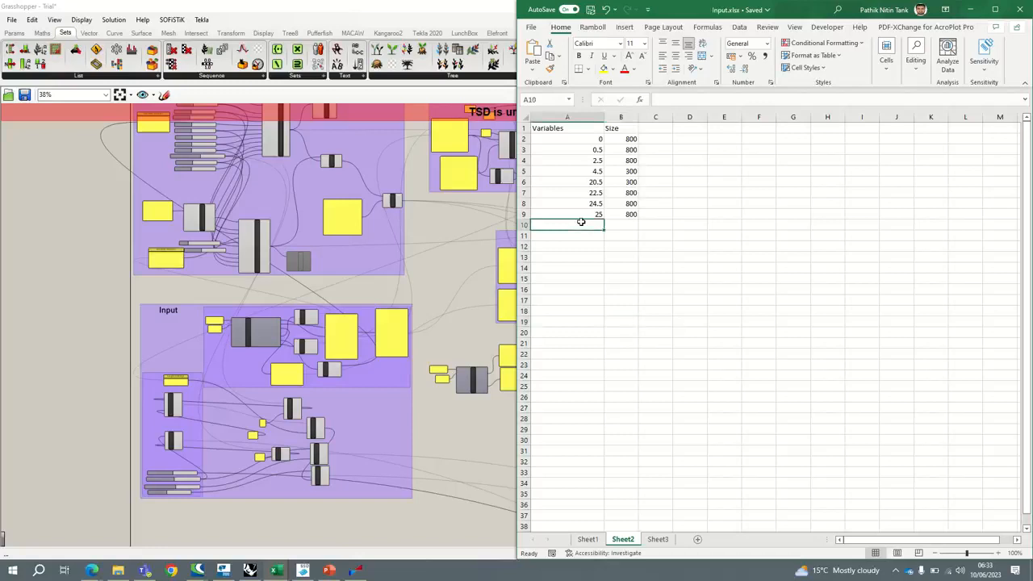
type("25.5")
key("Tab")
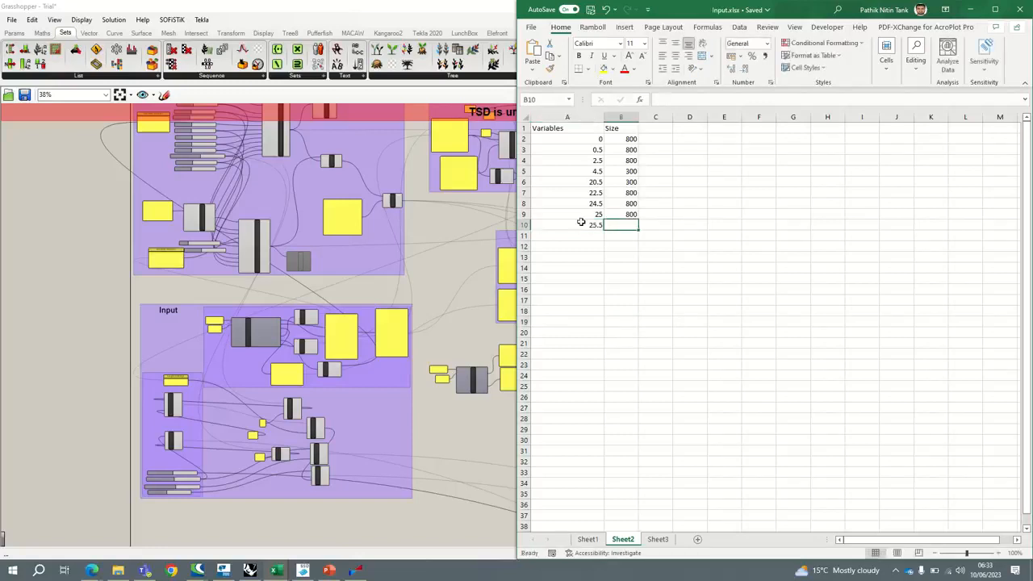
type("800")
key("Return")
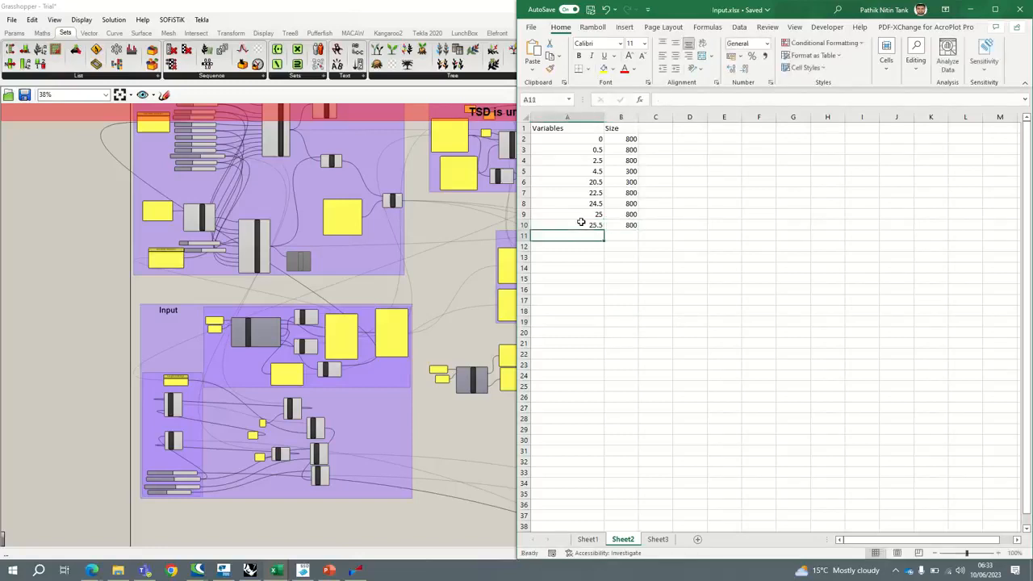
Check the point table on Sheet3 against the variables and sizes on Sheet2.
left_click(659, 540)
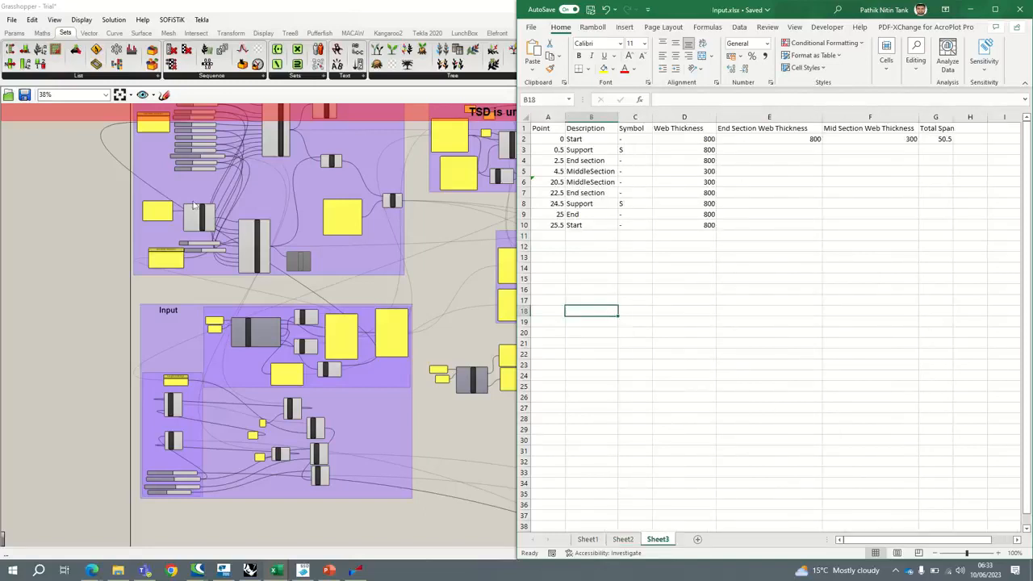
mouse_move(421, 5)
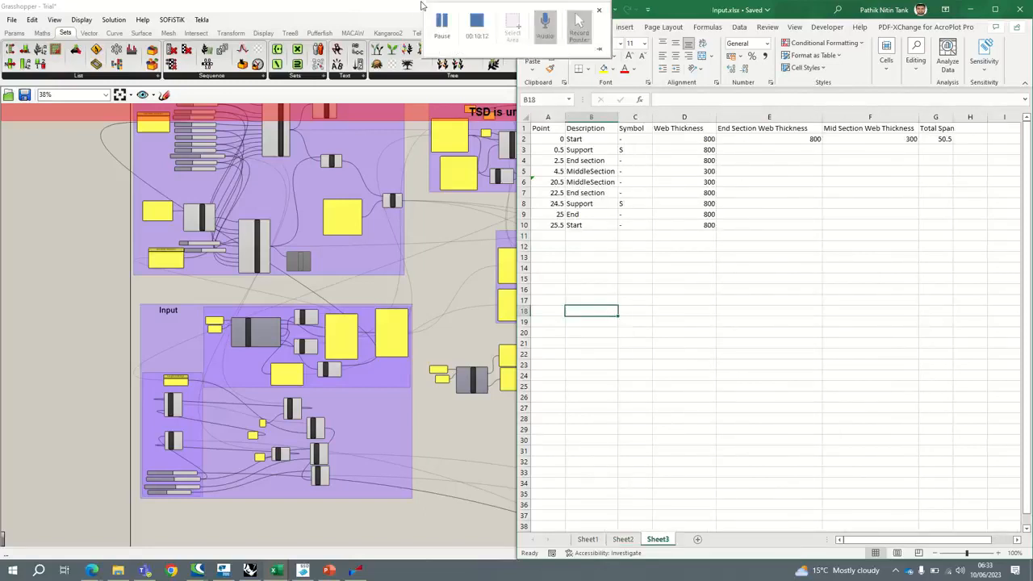
left_click(632, 262)
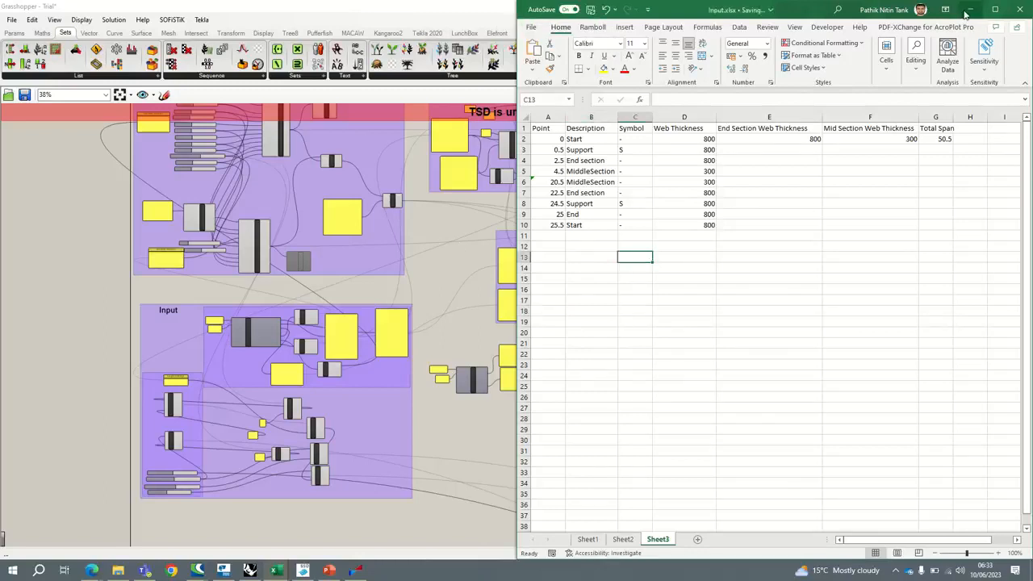
left_click(623, 539)
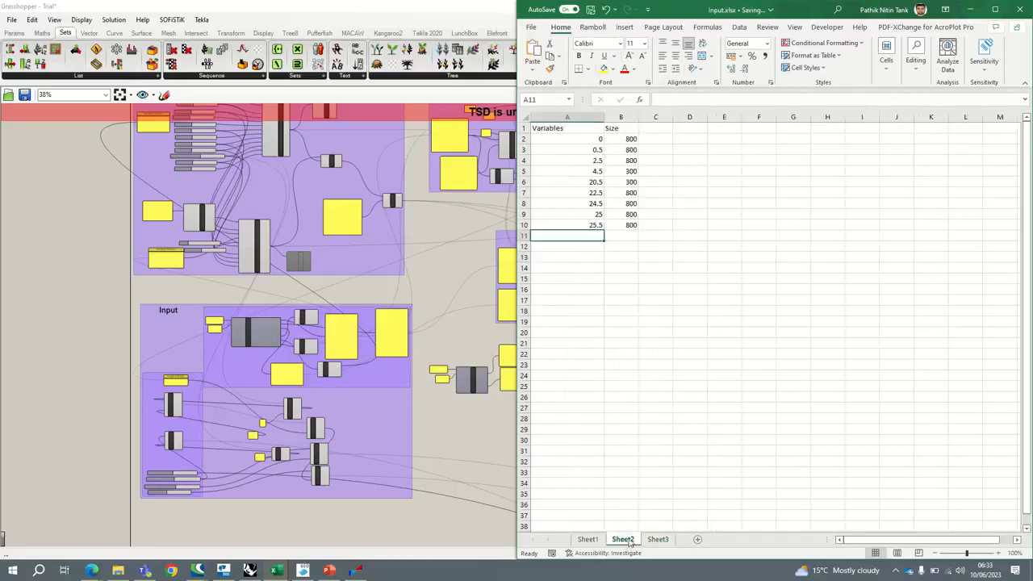
left_click(789, 279)
Switch to Rhino beside the Grasshopper window and inspect the bridge model's girders, end section and side from several angles.
left_click(970, 9)
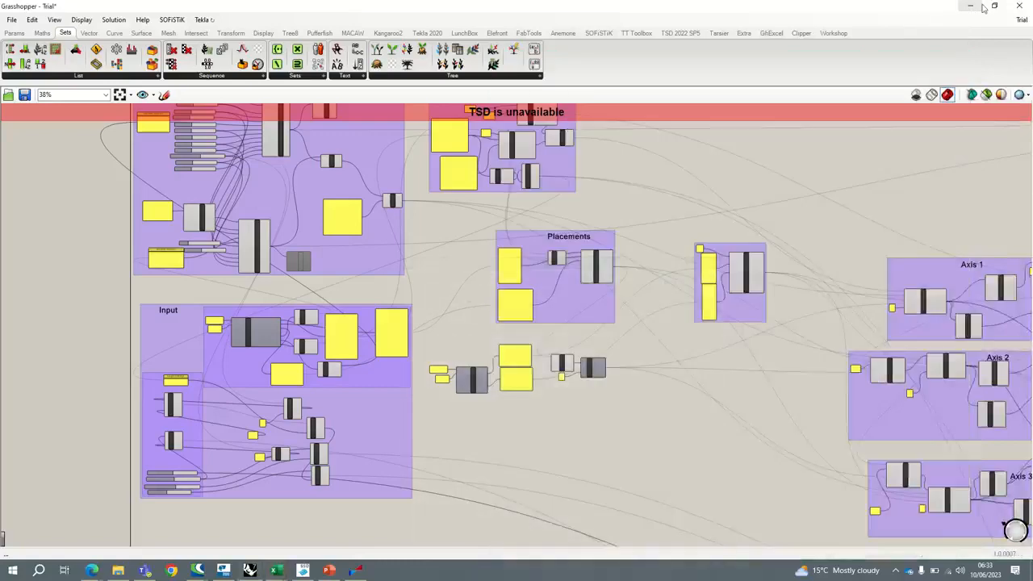
left_click(994, 9)
scroll(331, 235, "down", 10)
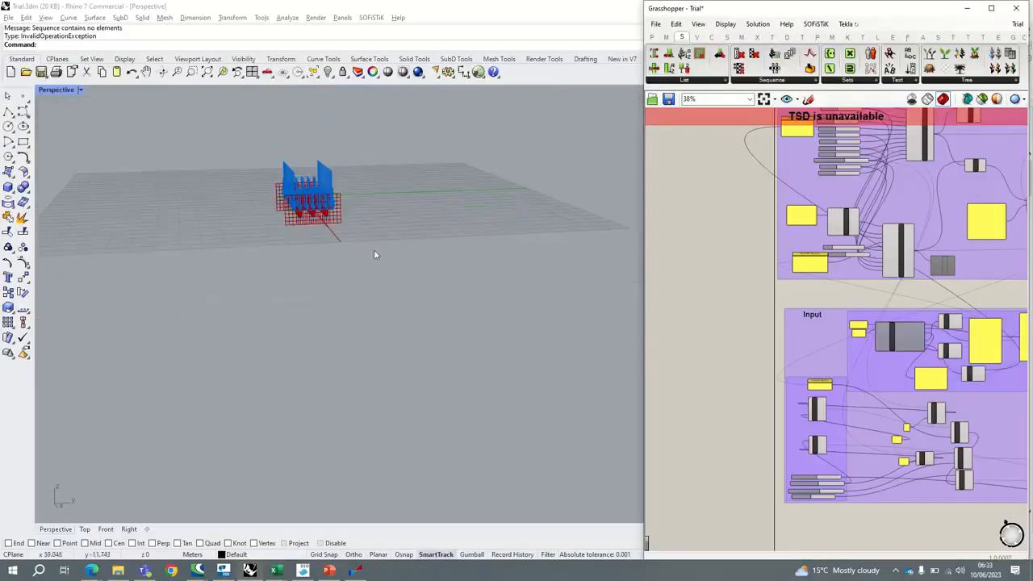
right_click_drag(375, 252, 278, 234)
right_click(406, 293)
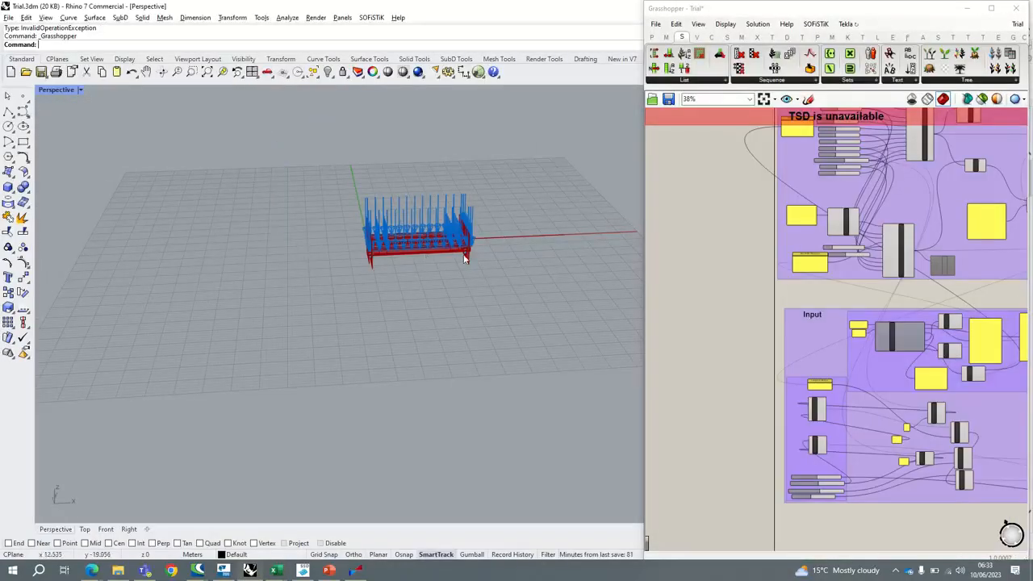
scroll(471, 255, "up", 10)
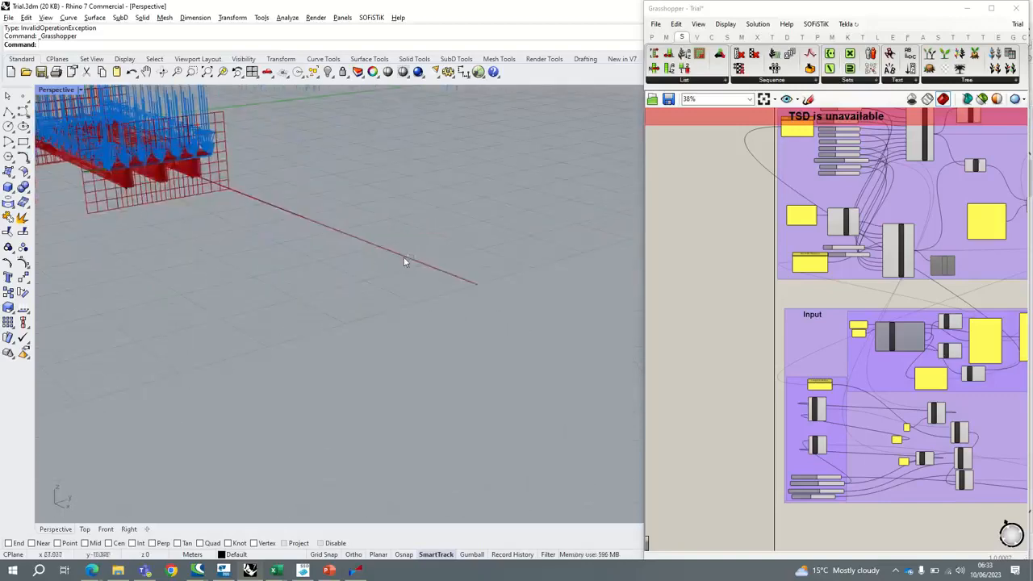
scroll(154, 198, "up", 5)
scroll(168, 212, "down", 5)
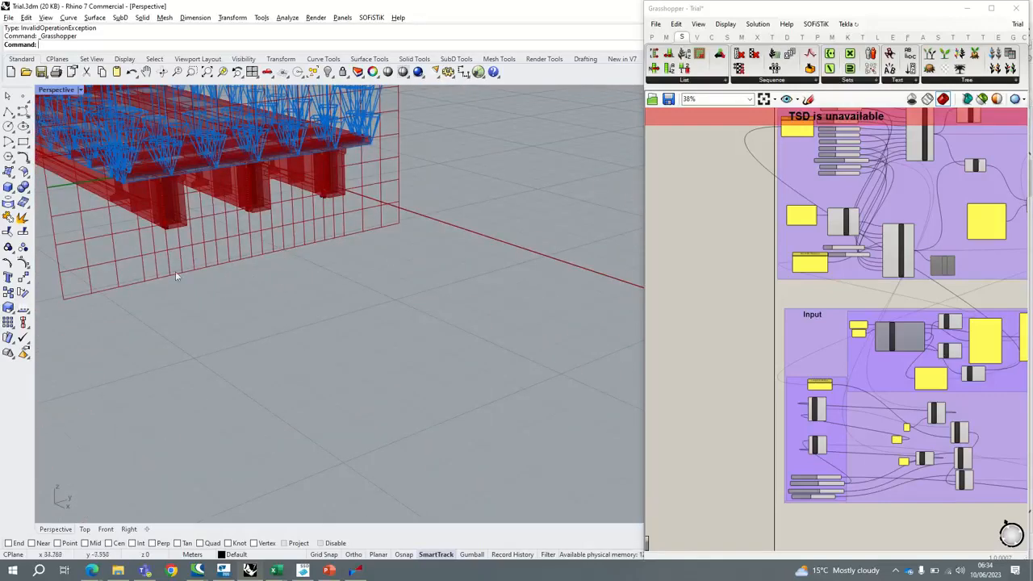
right_click_drag(176, 273, 323, 254)
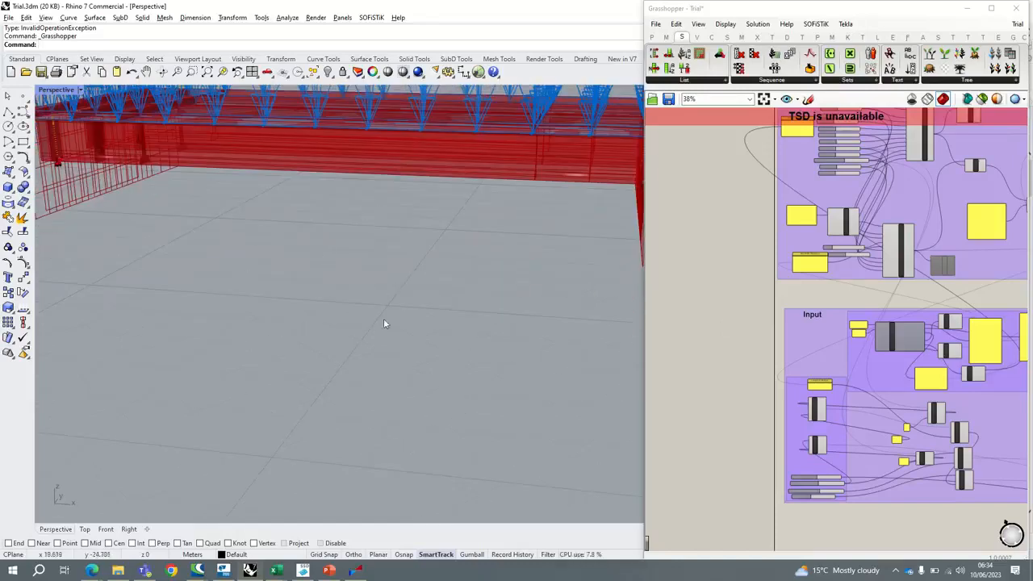
Return to Grasshopper and look over the definition around the Input group's spreadsheet data panels.
left_click(750, 258)
scroll(743, 259, "down", 4)
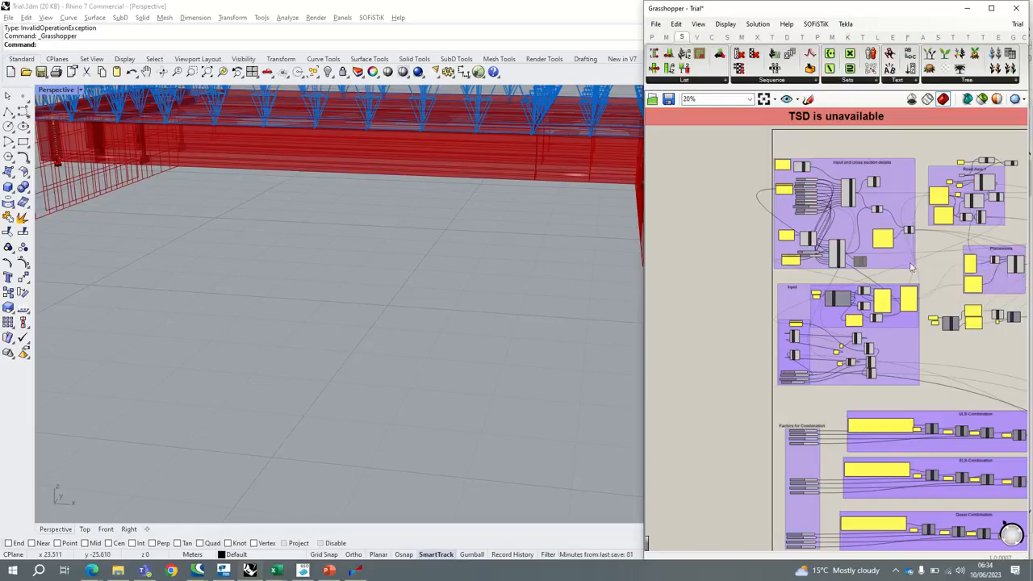
scroll(913, 267, "up", 3)
scroll(929, 295, "up", 4)
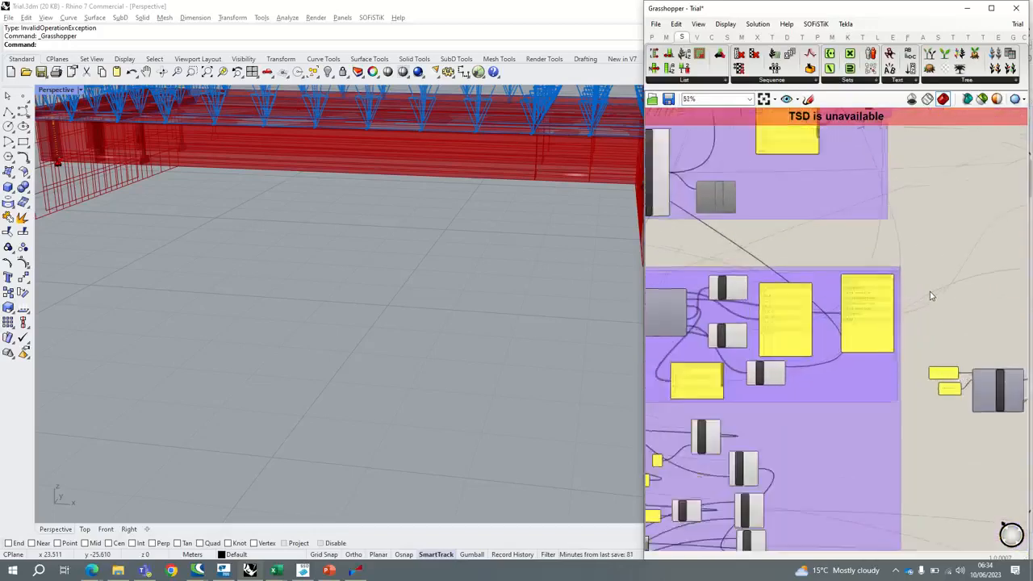